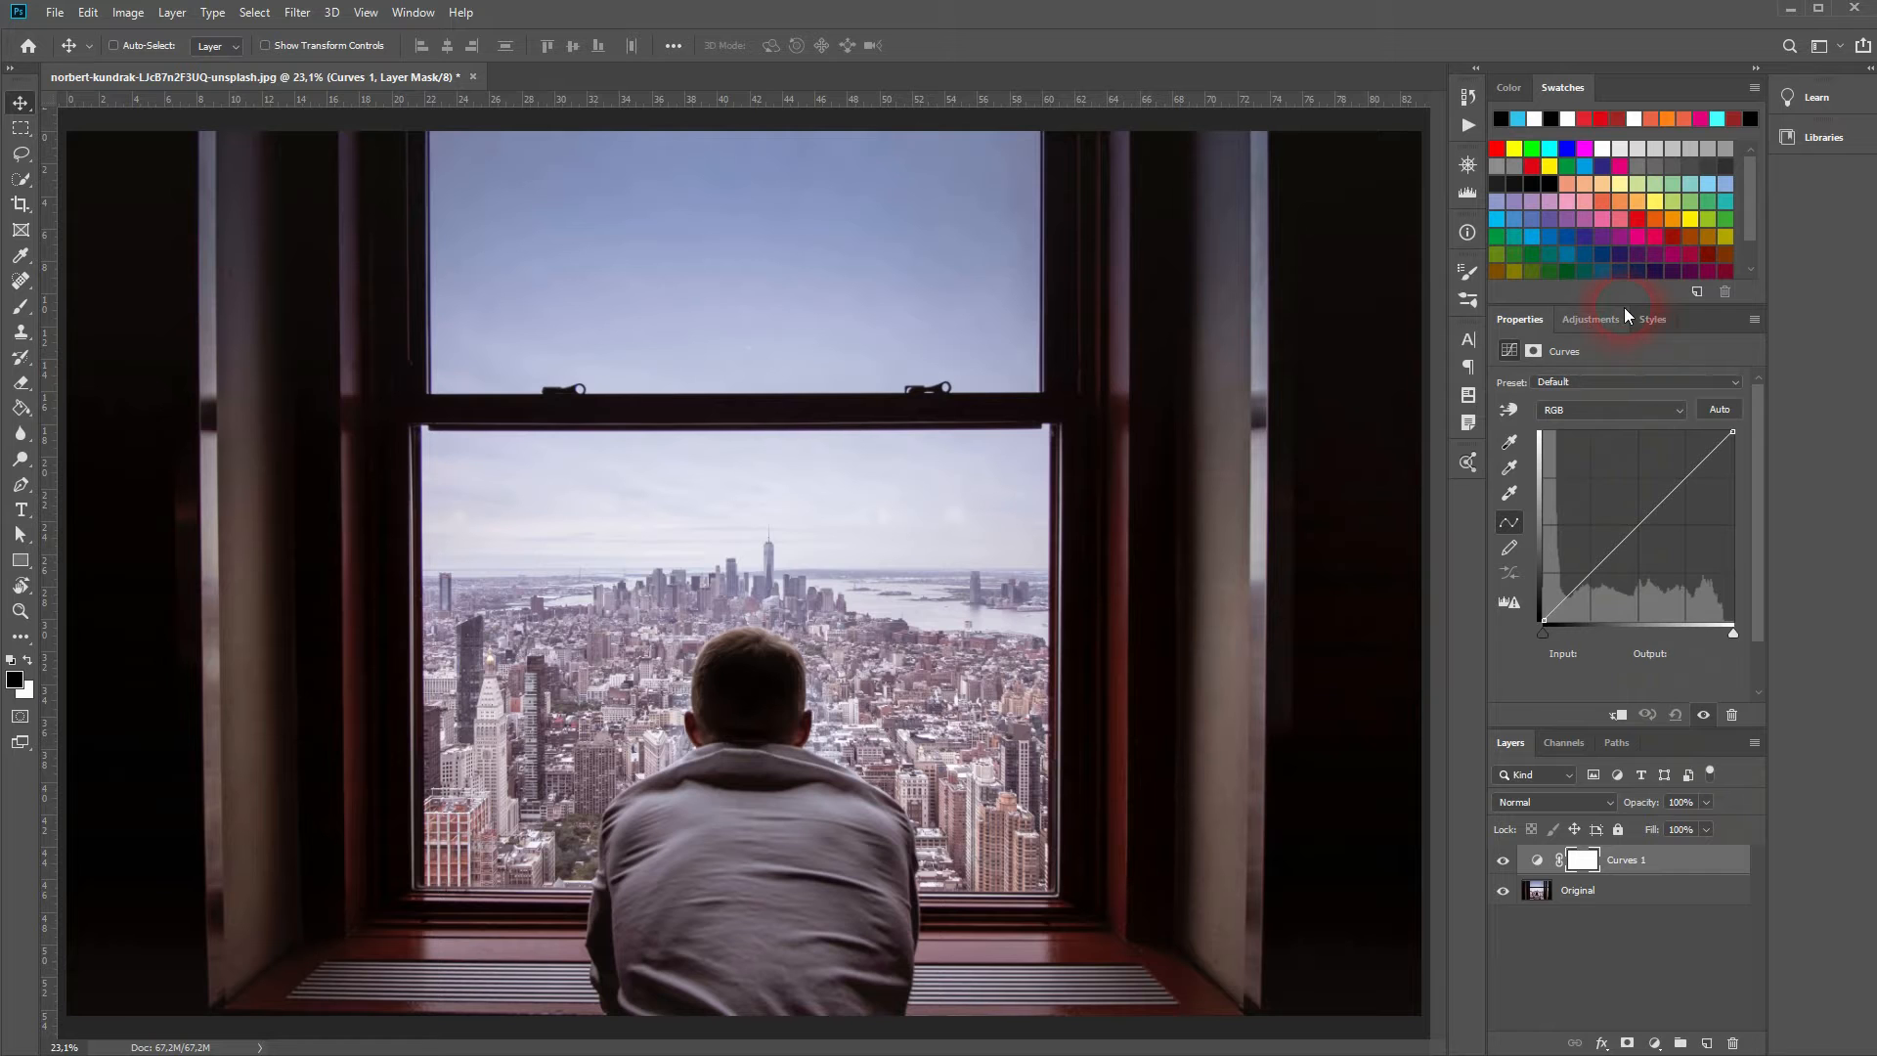
Step: Try the Medium Contrast, Linear Contrast and Color Negative presets on the Curves adjustment and return to the Default preset
click(1544, 323)
mouse_move(1610, 313)
mouse_down()
mouse_move(1596, 299)
mouse_move(1586, 347)
mouse_move(1626, 581)
mouse_move(1593, 419)
mouse_move(1593, 326)
mouse_move(1610, 318)
mouse_up()
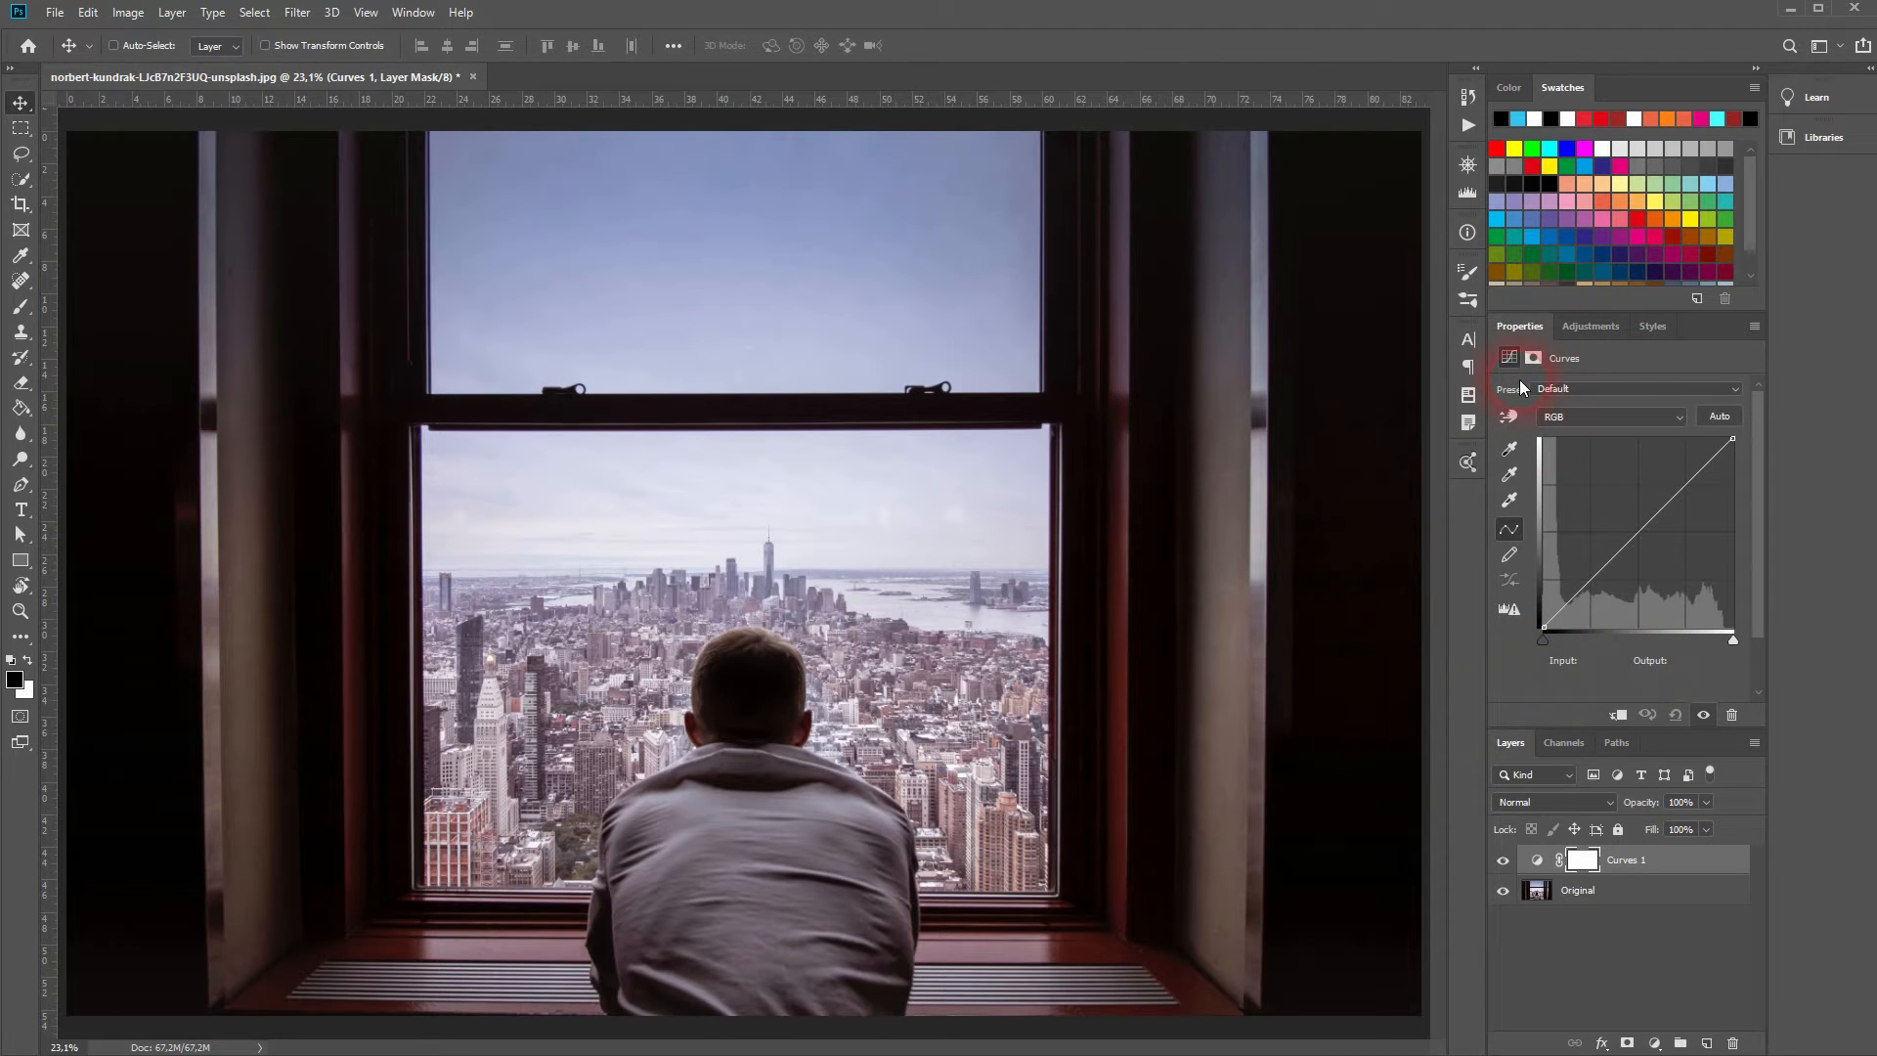
click(1561, 389)
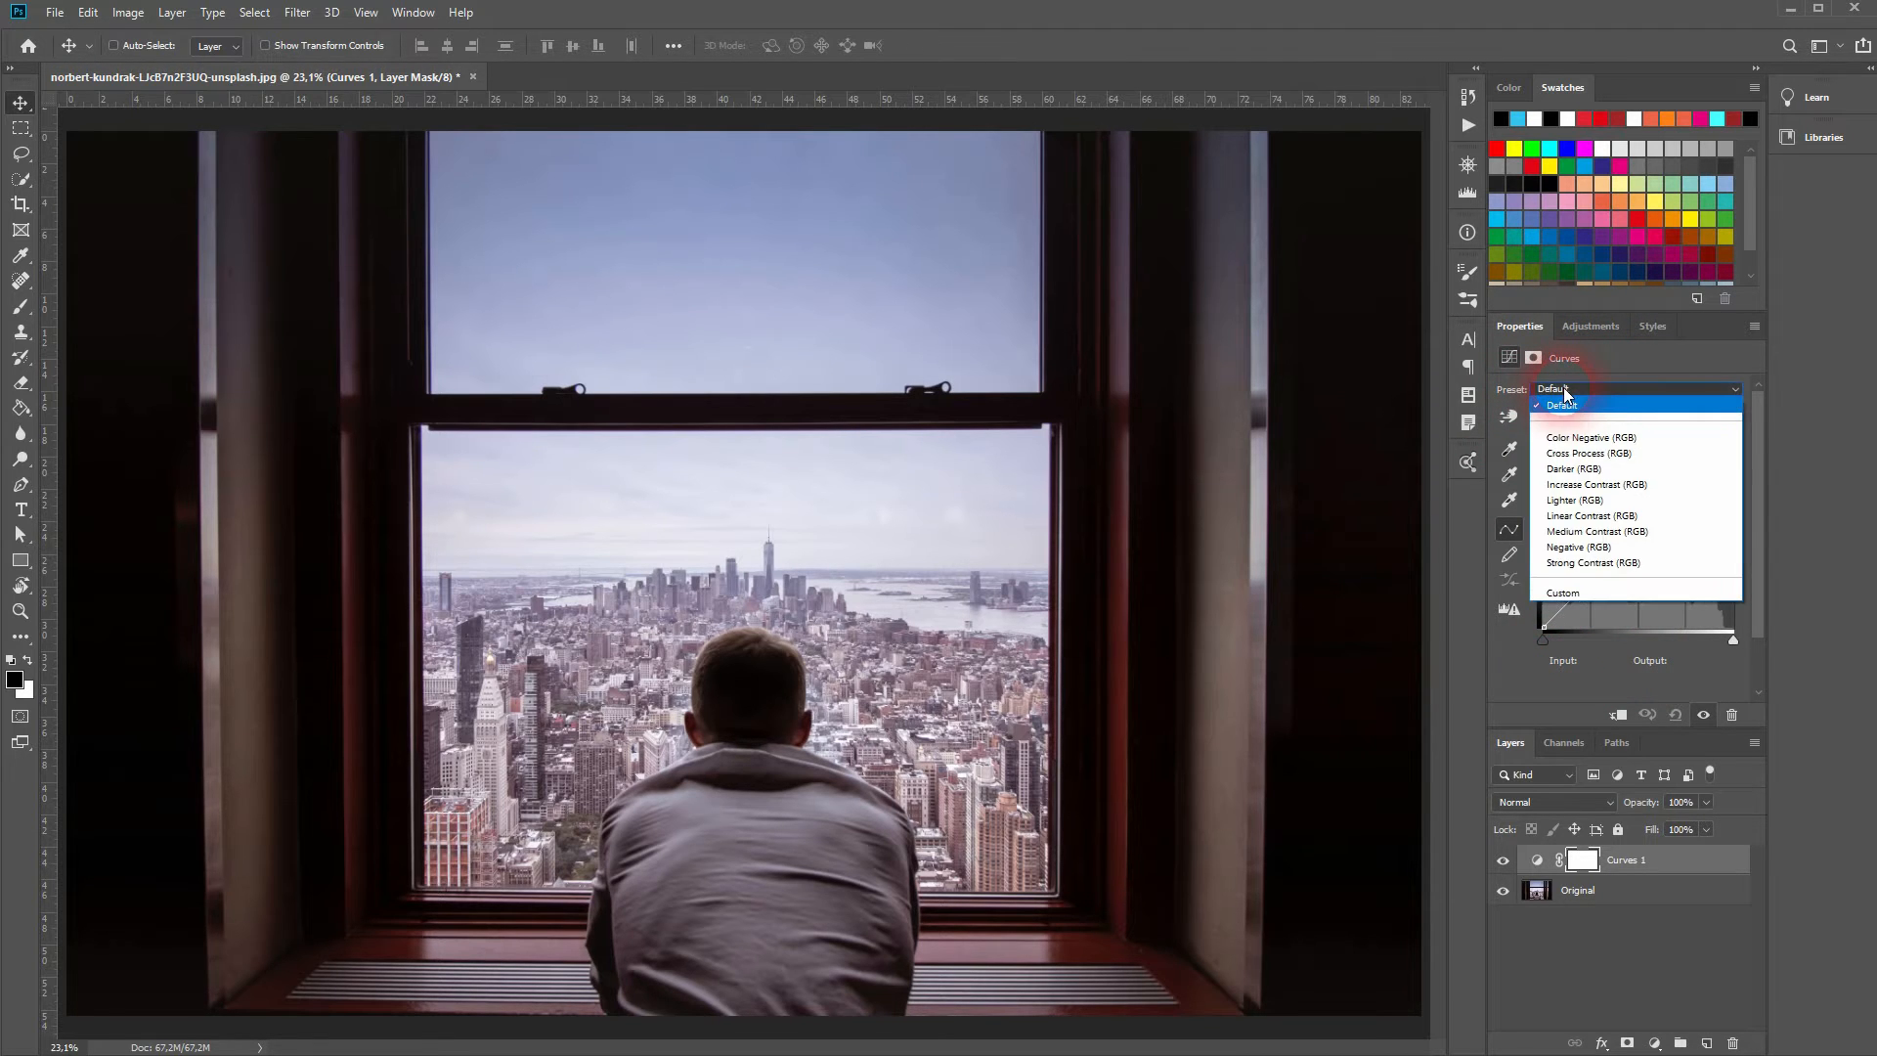
click(1593, 532)
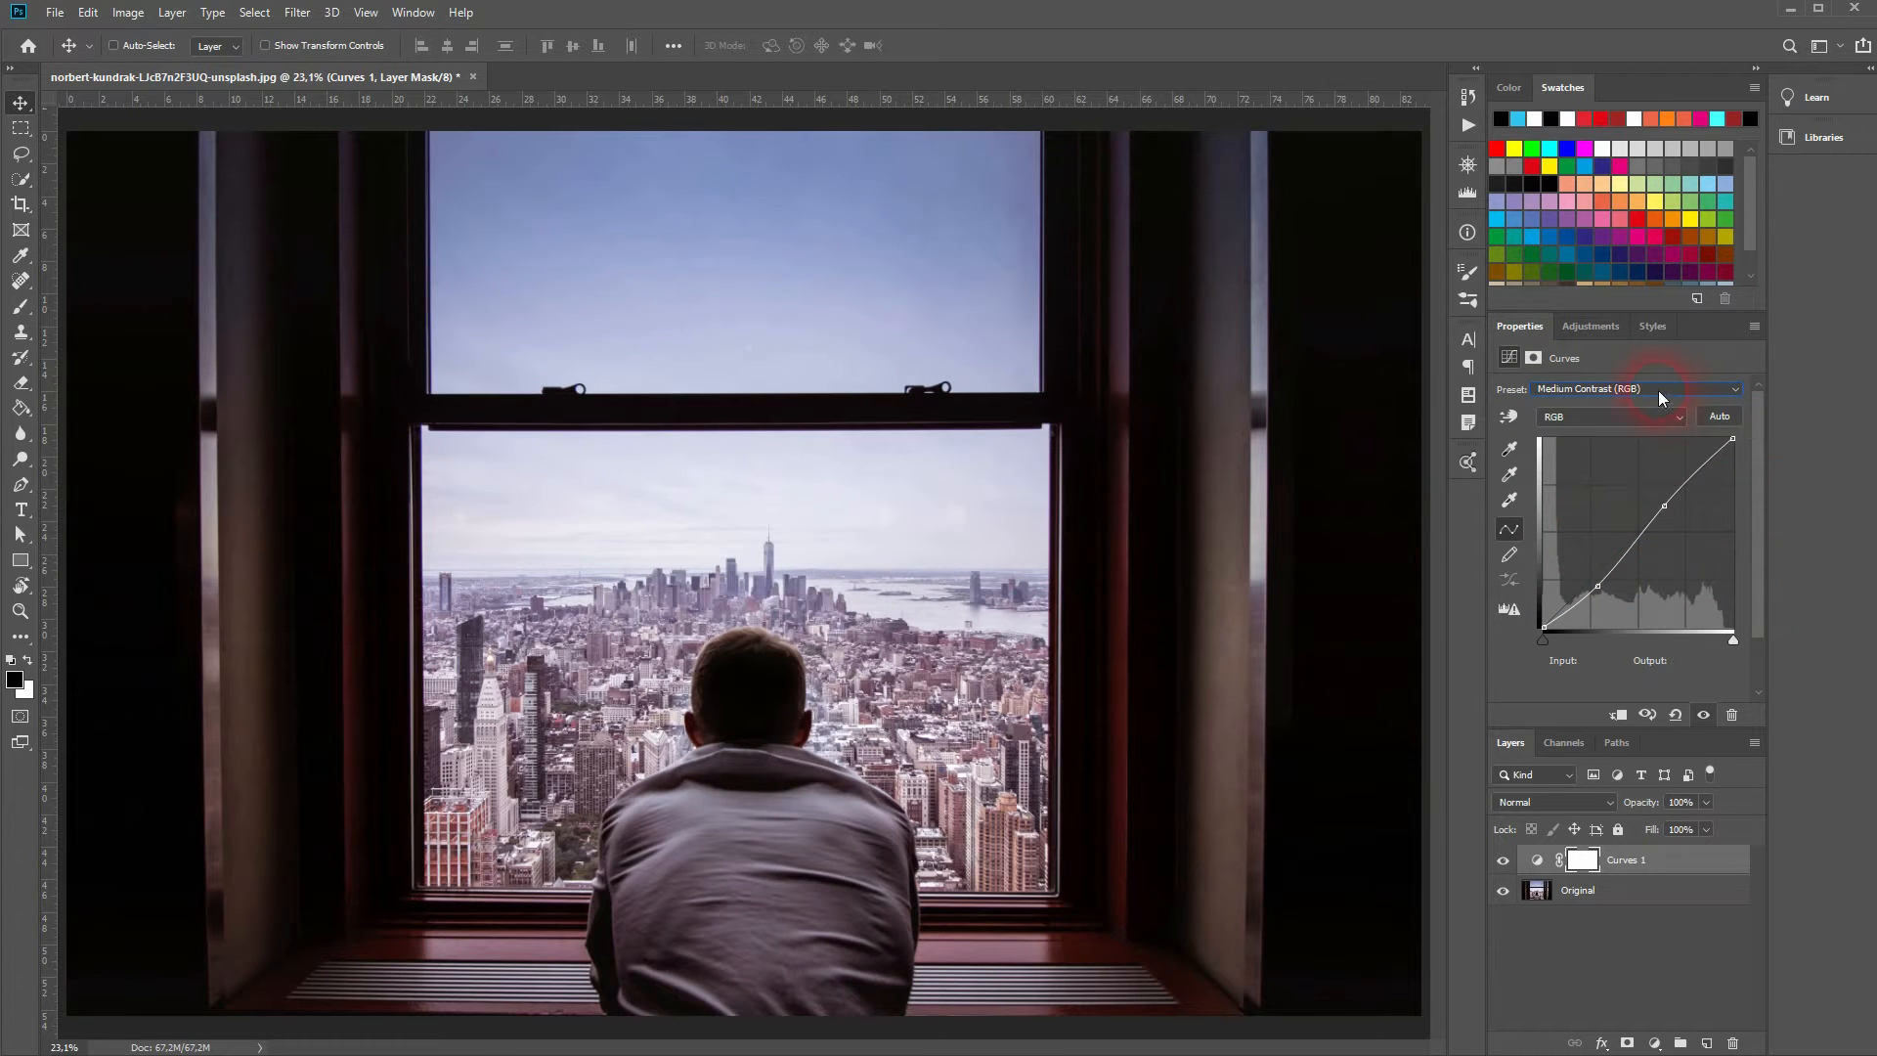
click(1641, 390)
click(1651, 518)
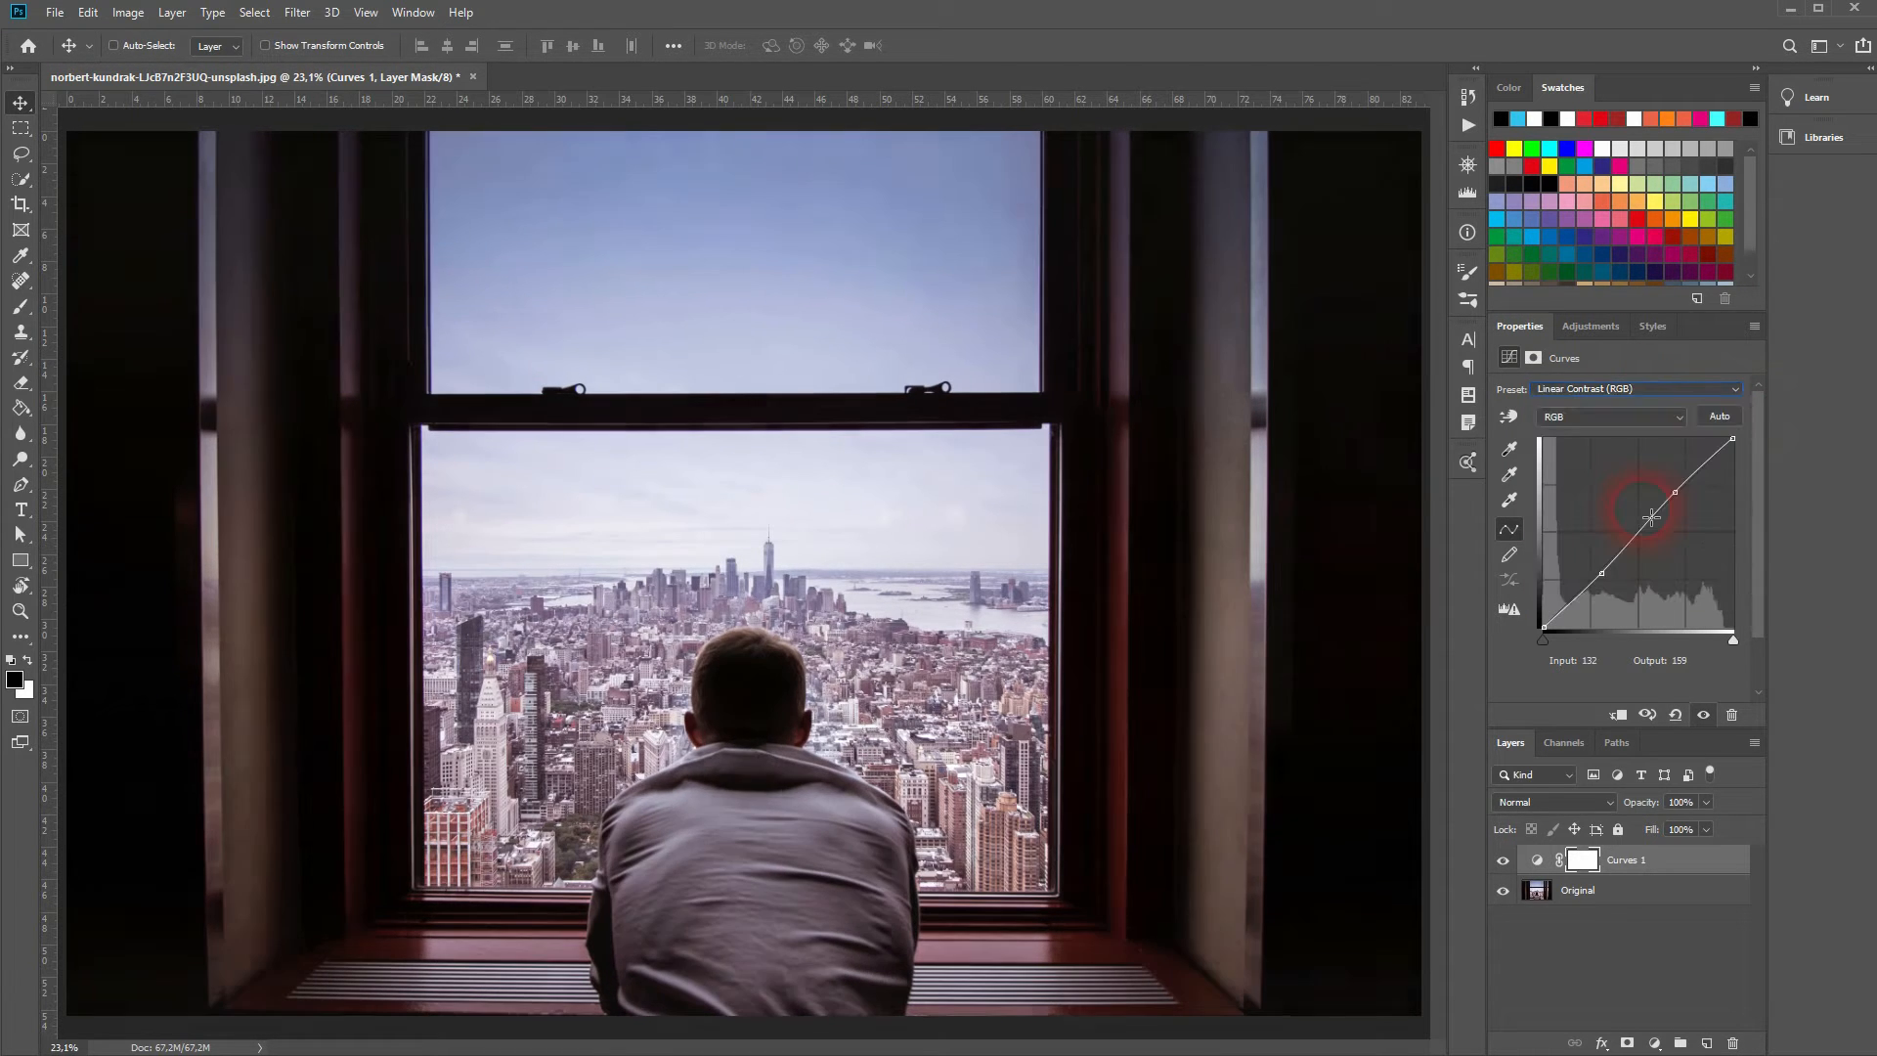
click(1629, 389)
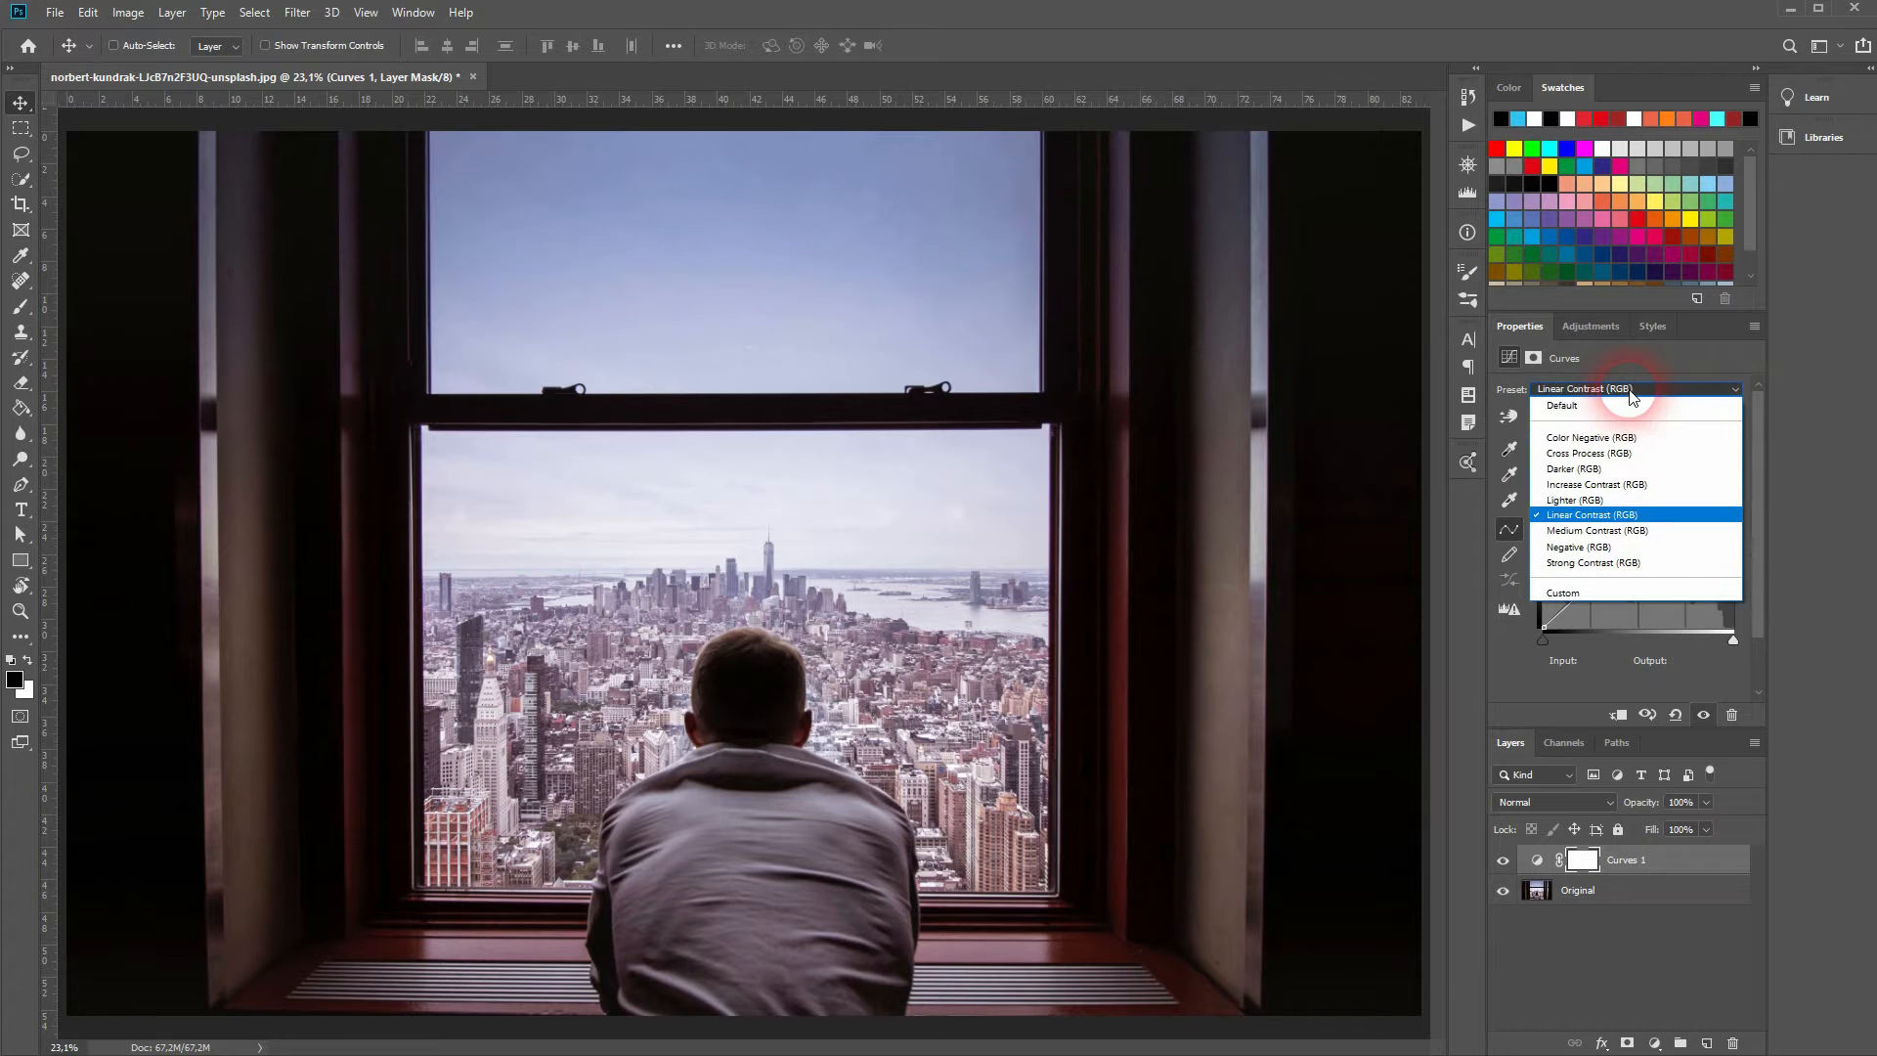
click(1638, 440)
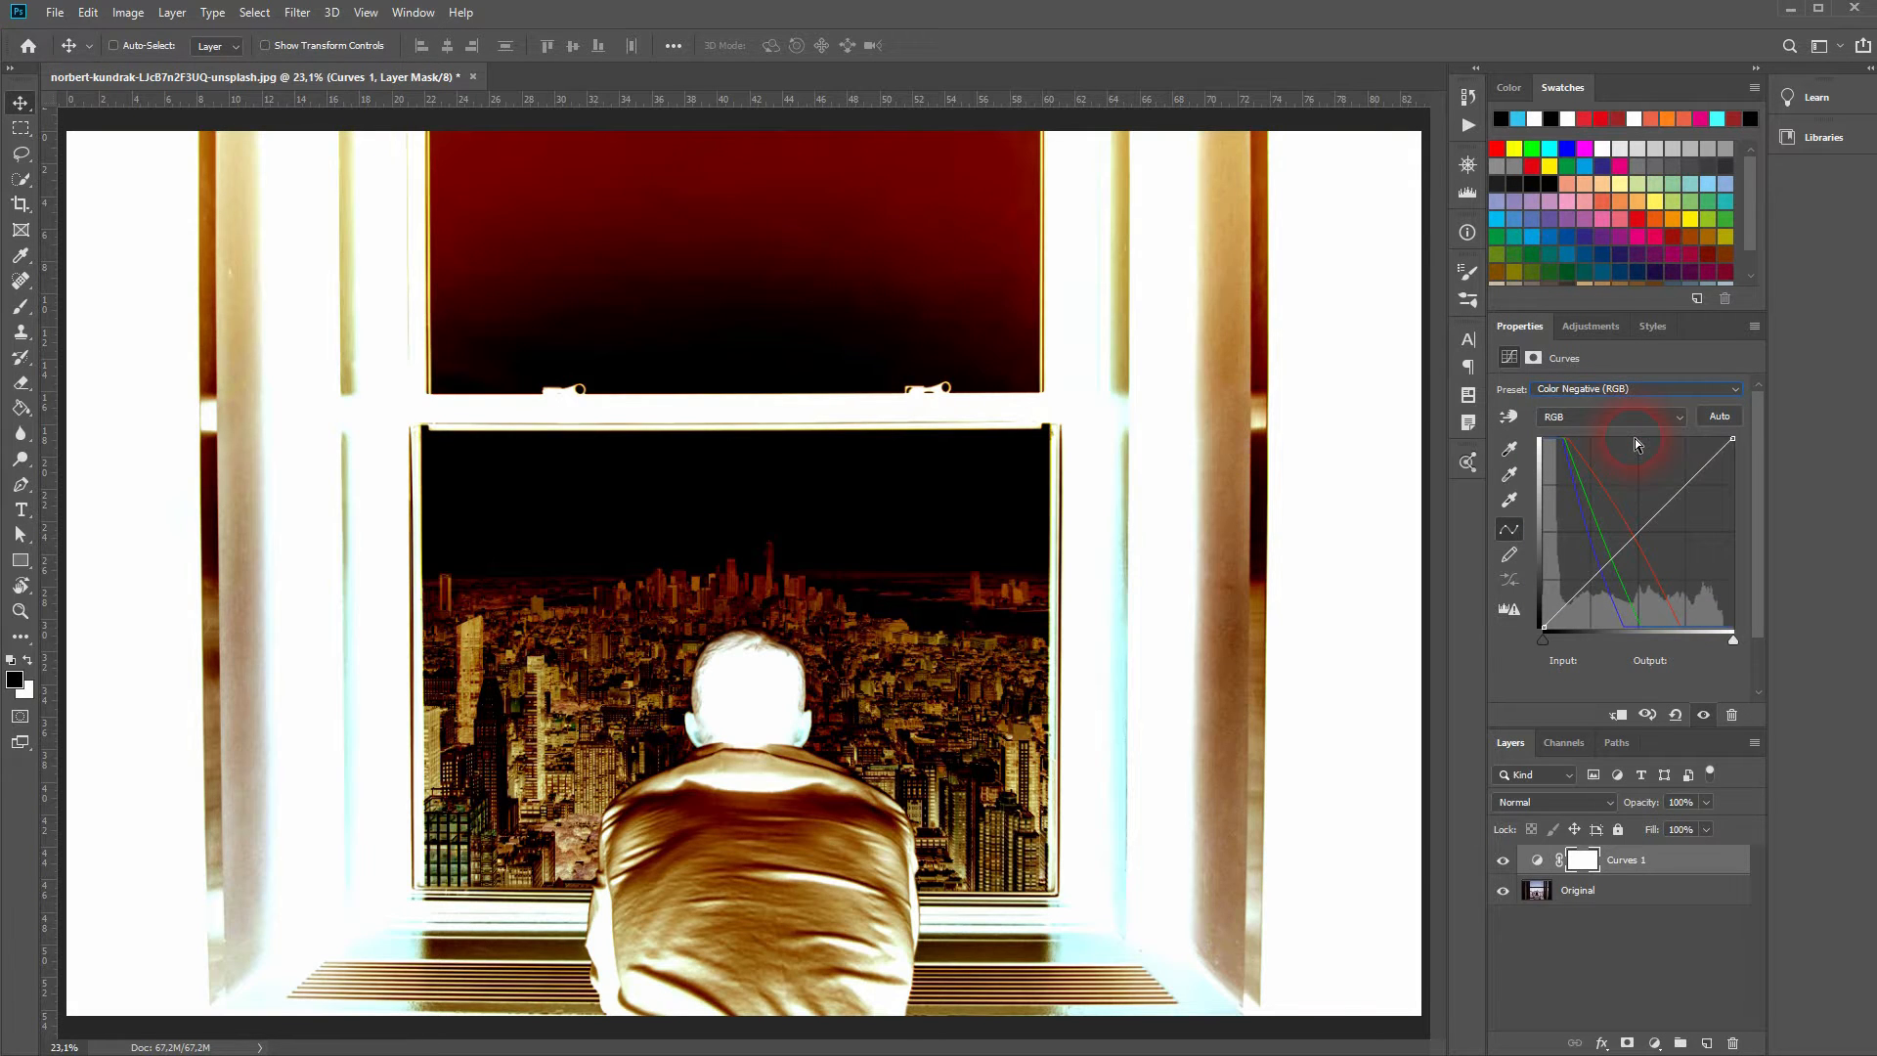
click(1613, 385)
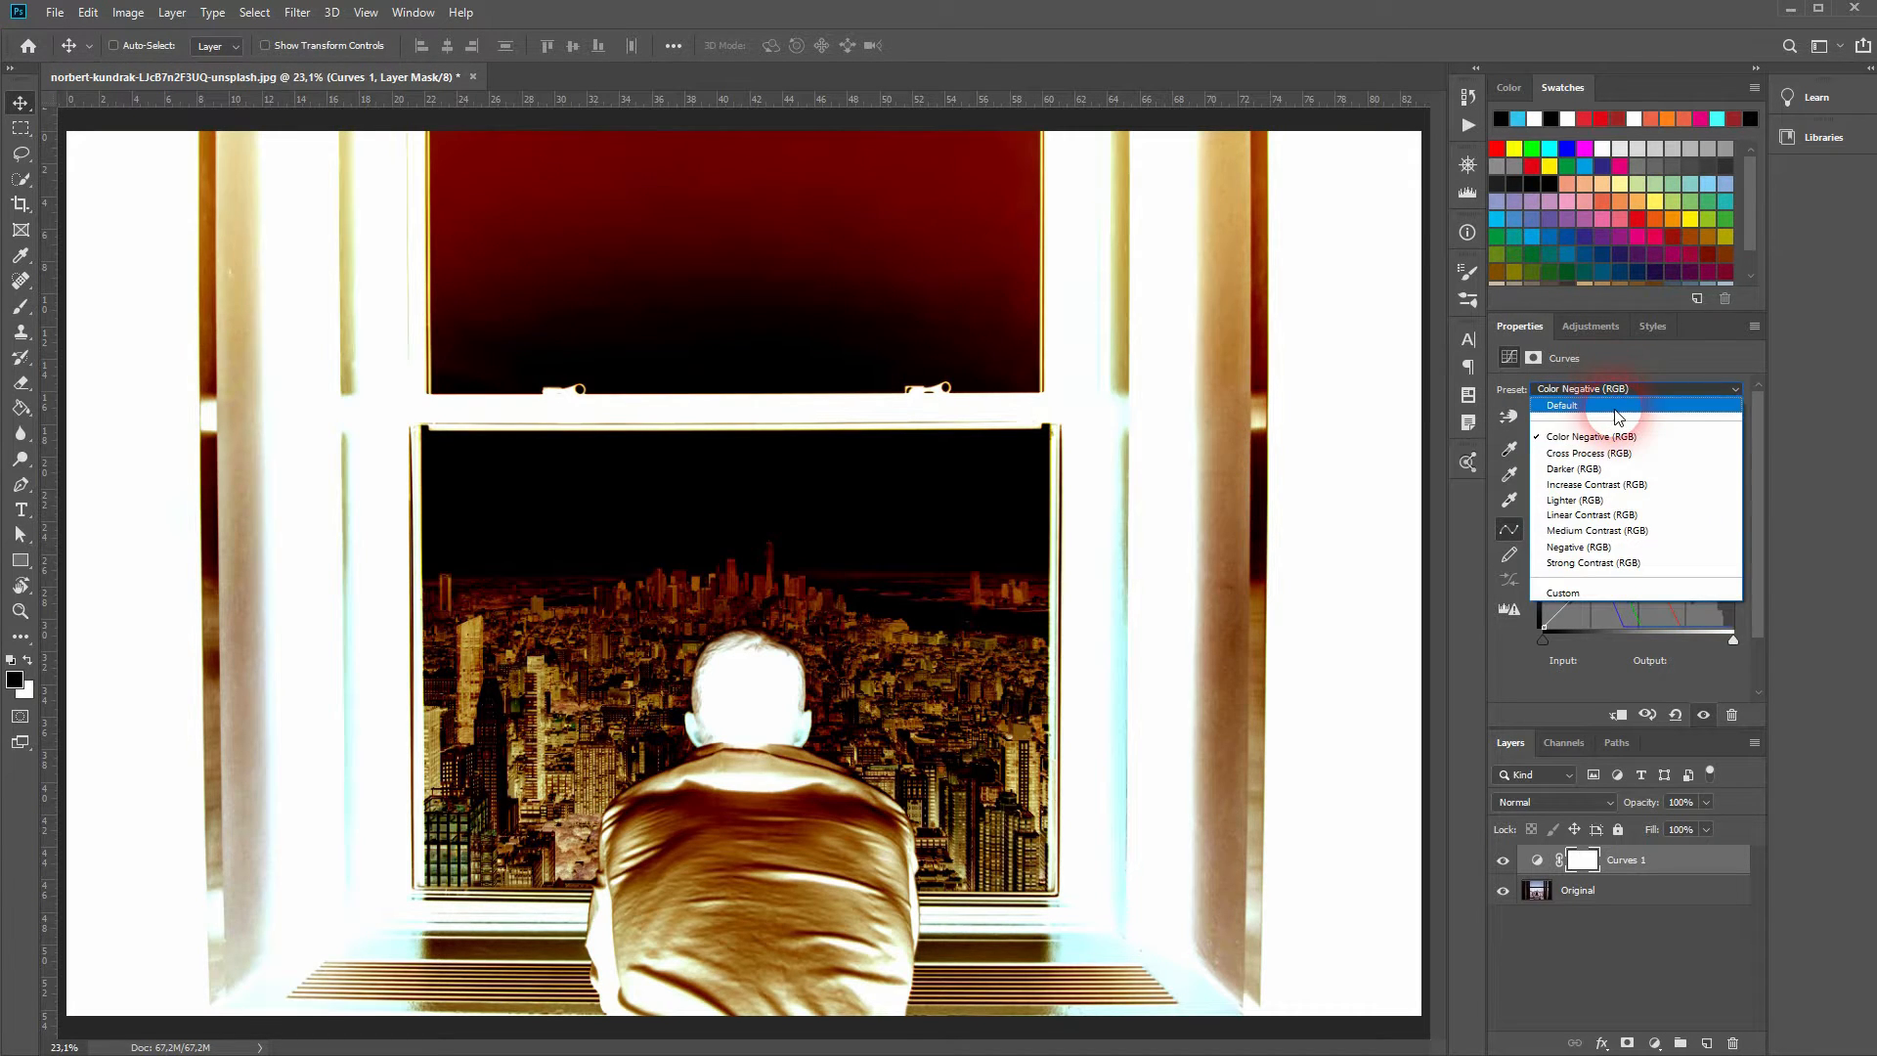
click(1615, 409)
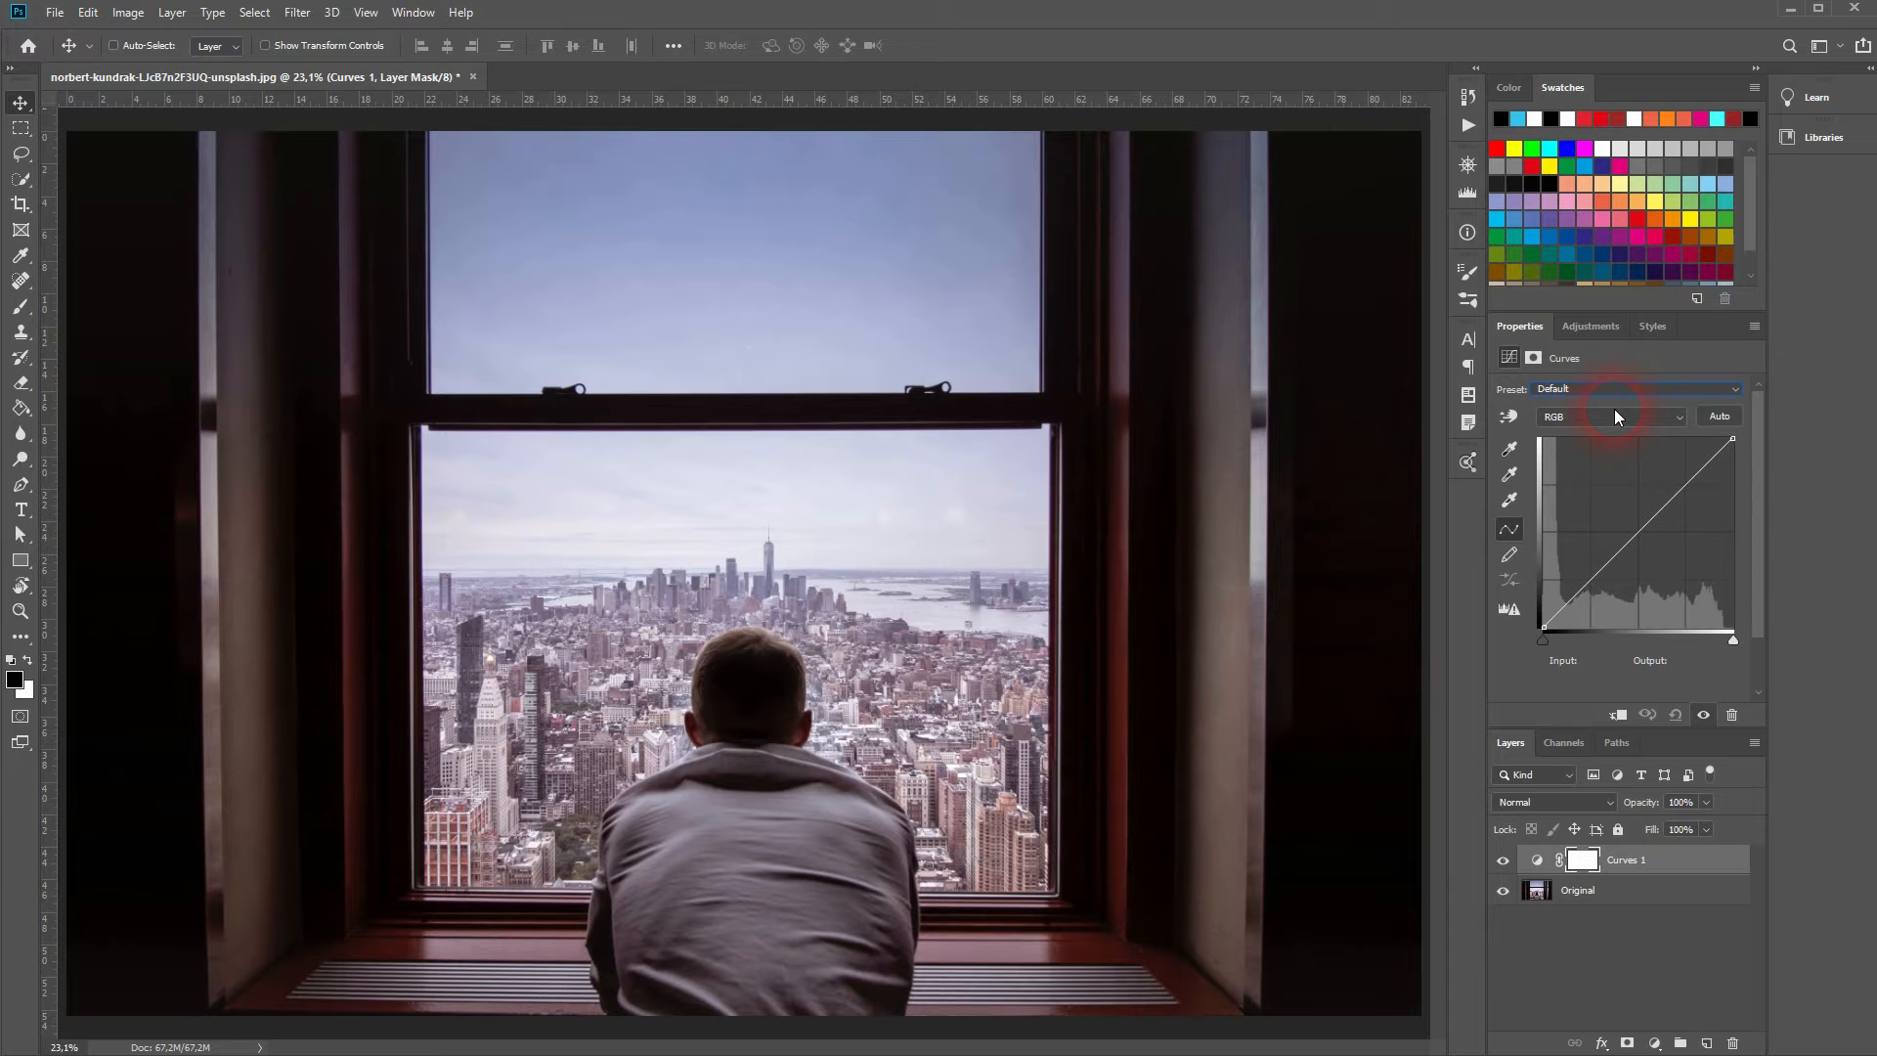
Step: Examine the curve and histogram of the Red, Green and Blue channels and return to the composite RGB channel
click(1617, 422)
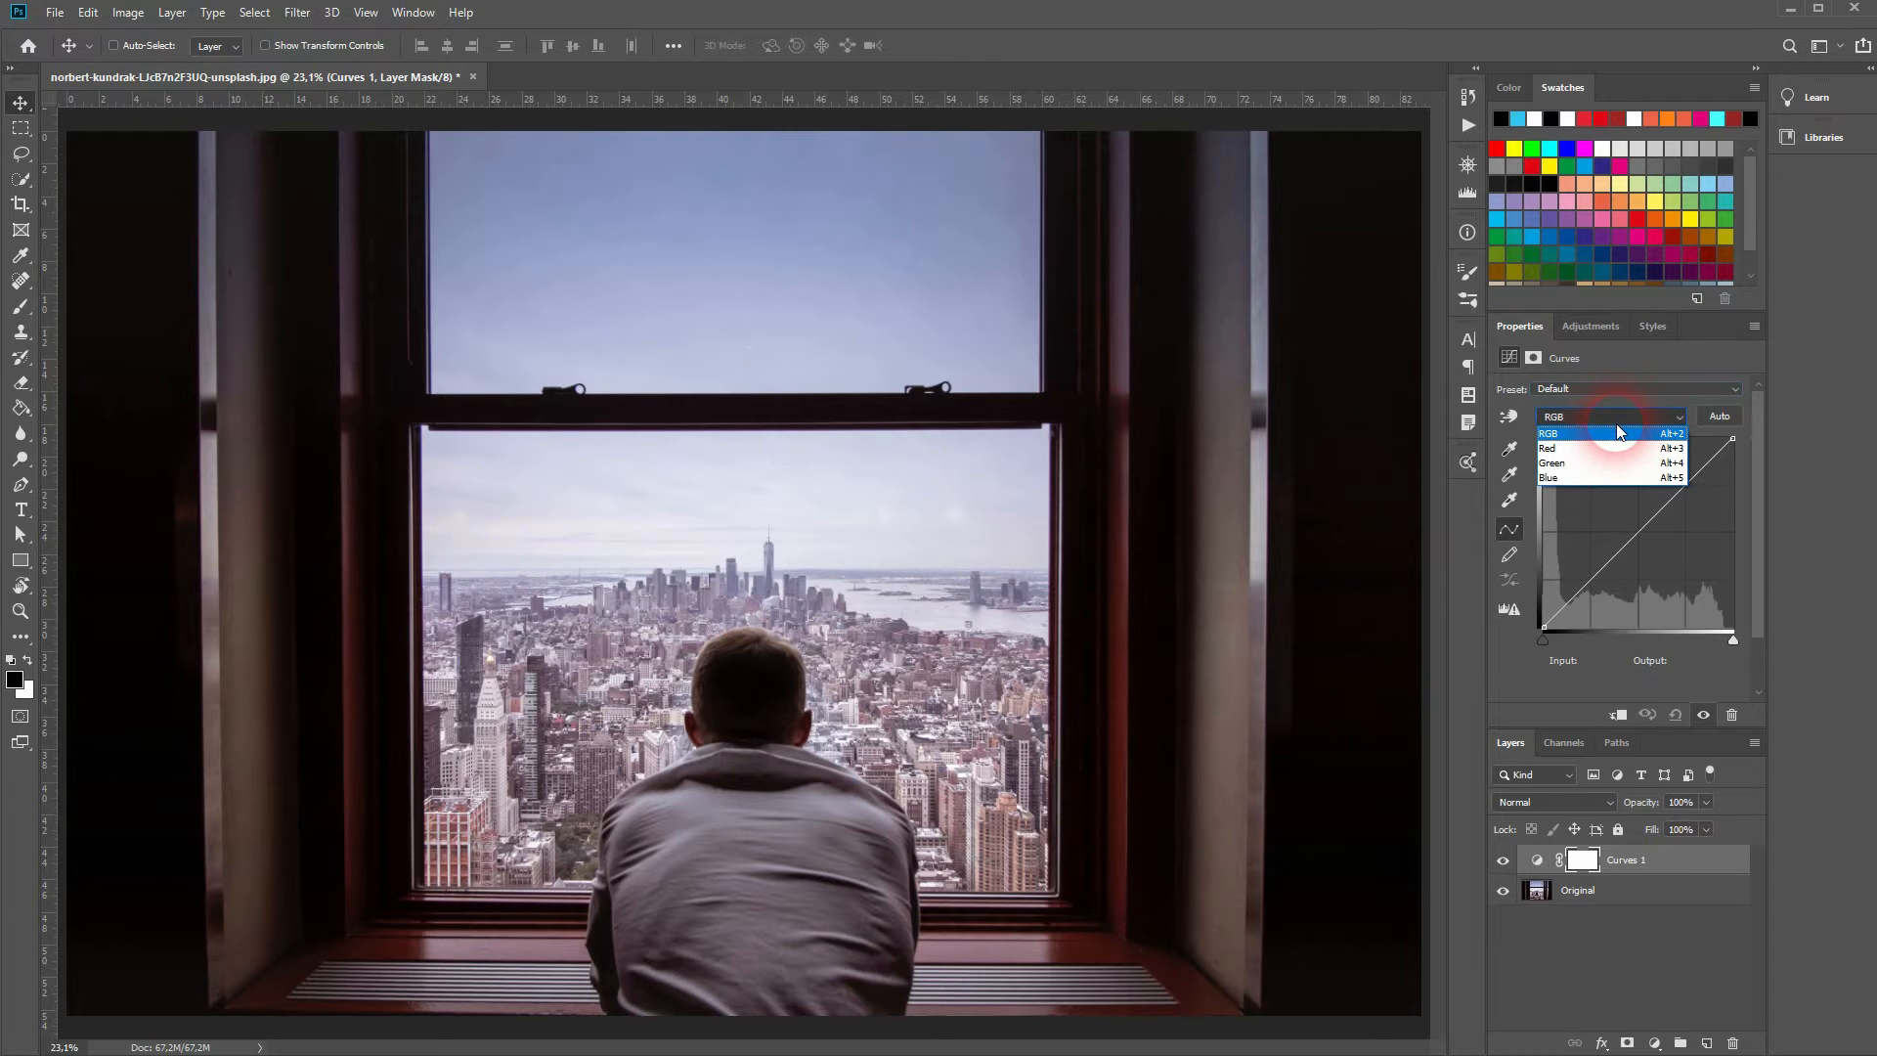
click(1617, 448)
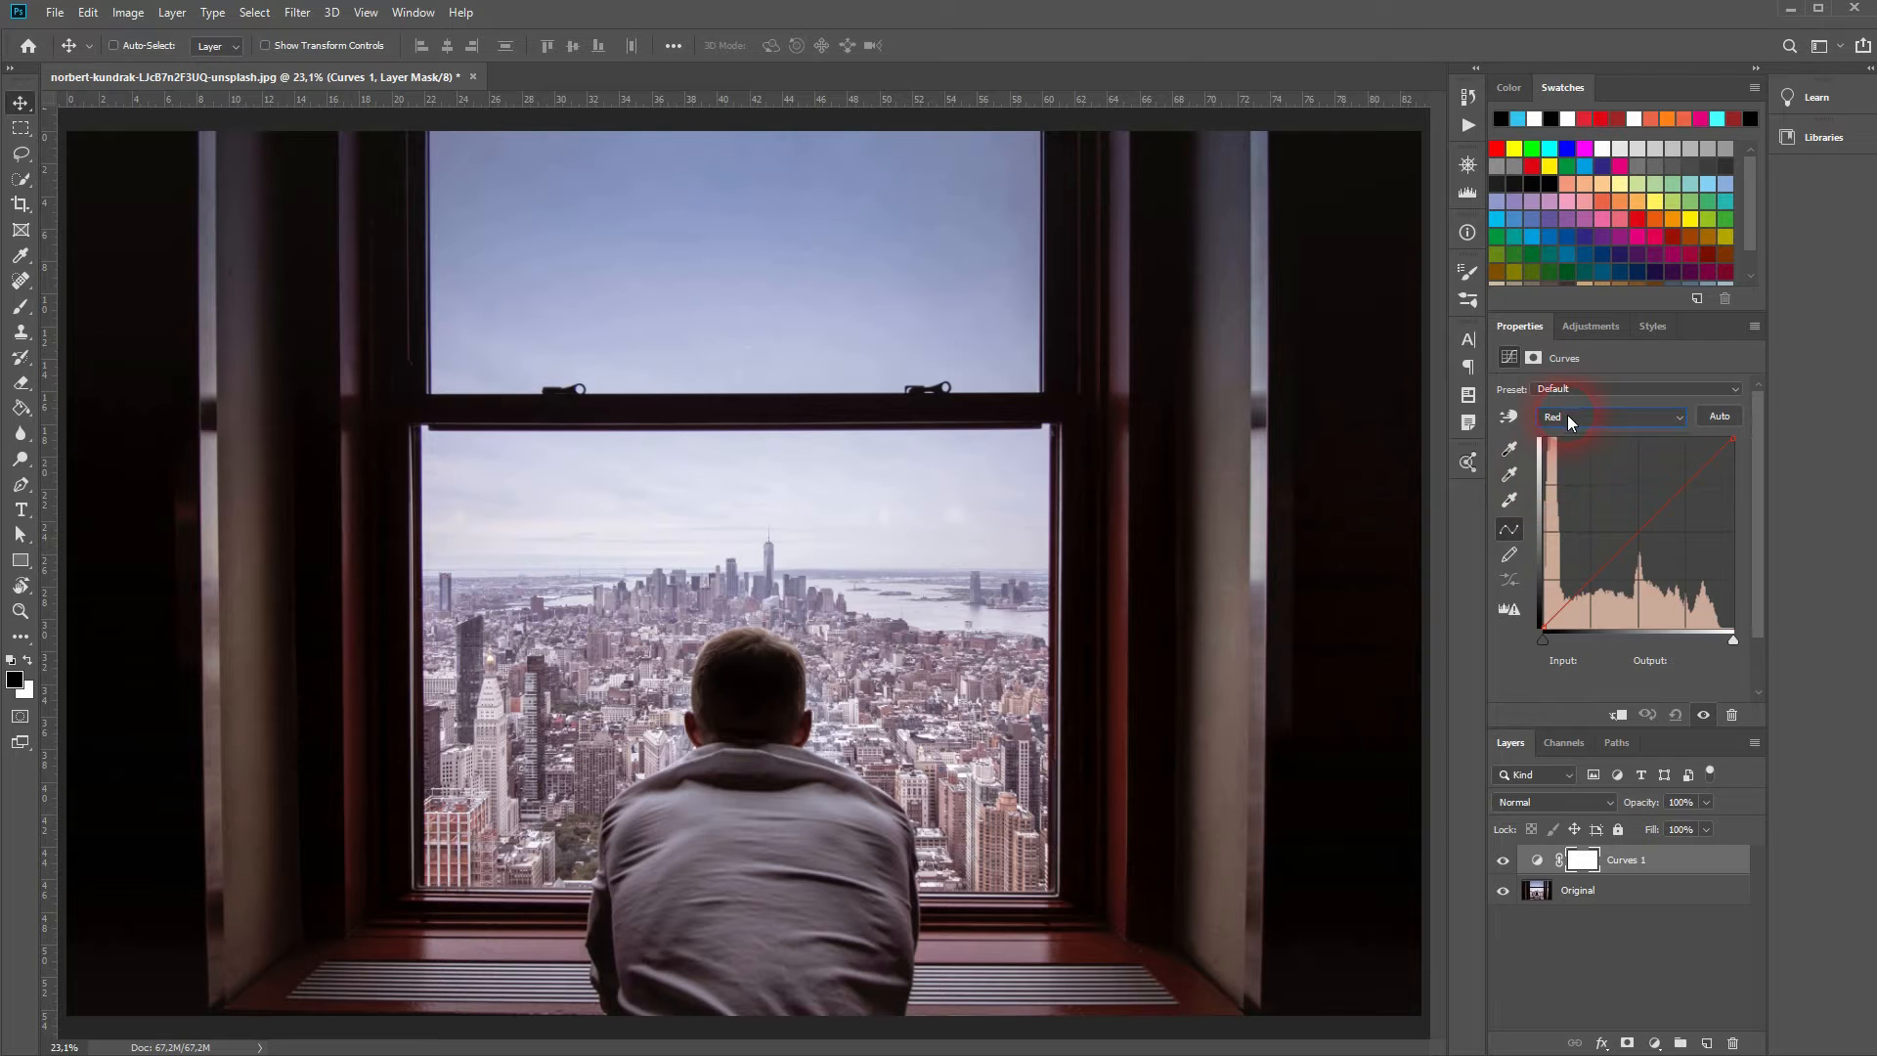
click(1568, 415)
click(1585, 466)
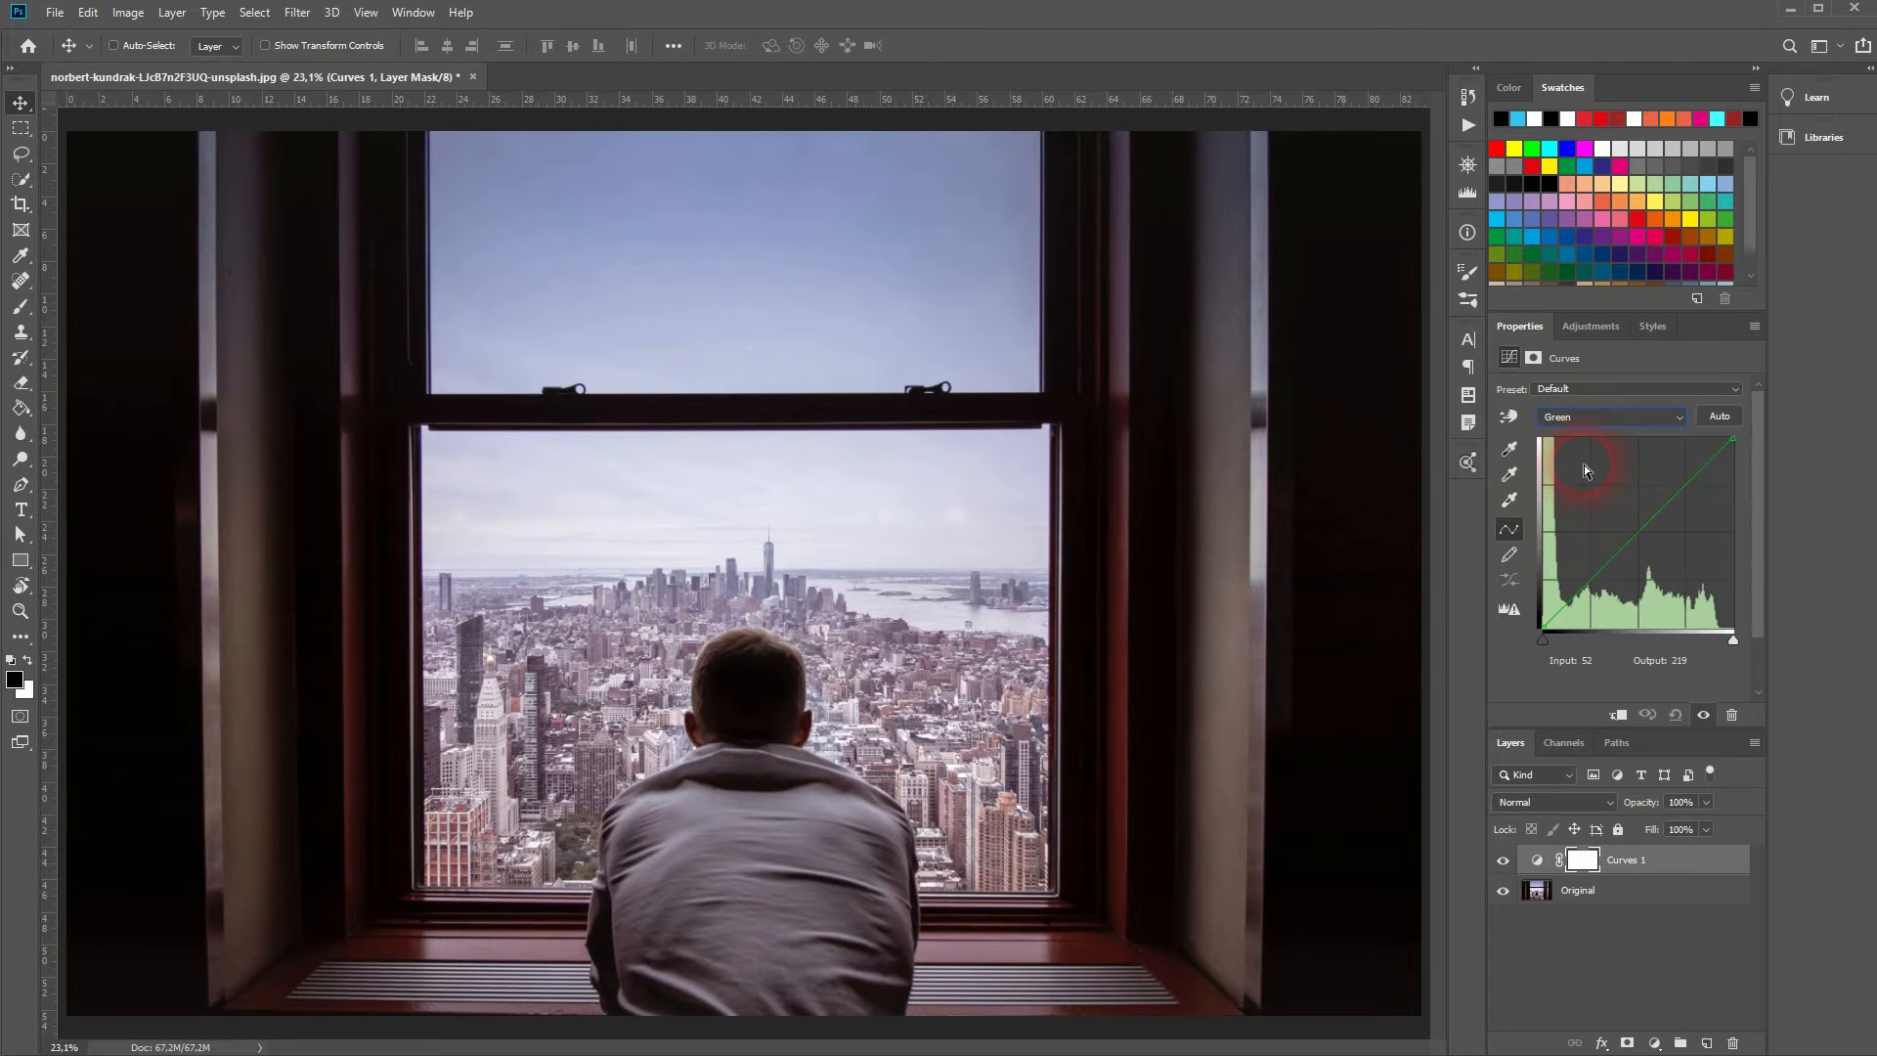
click(1575, 420)
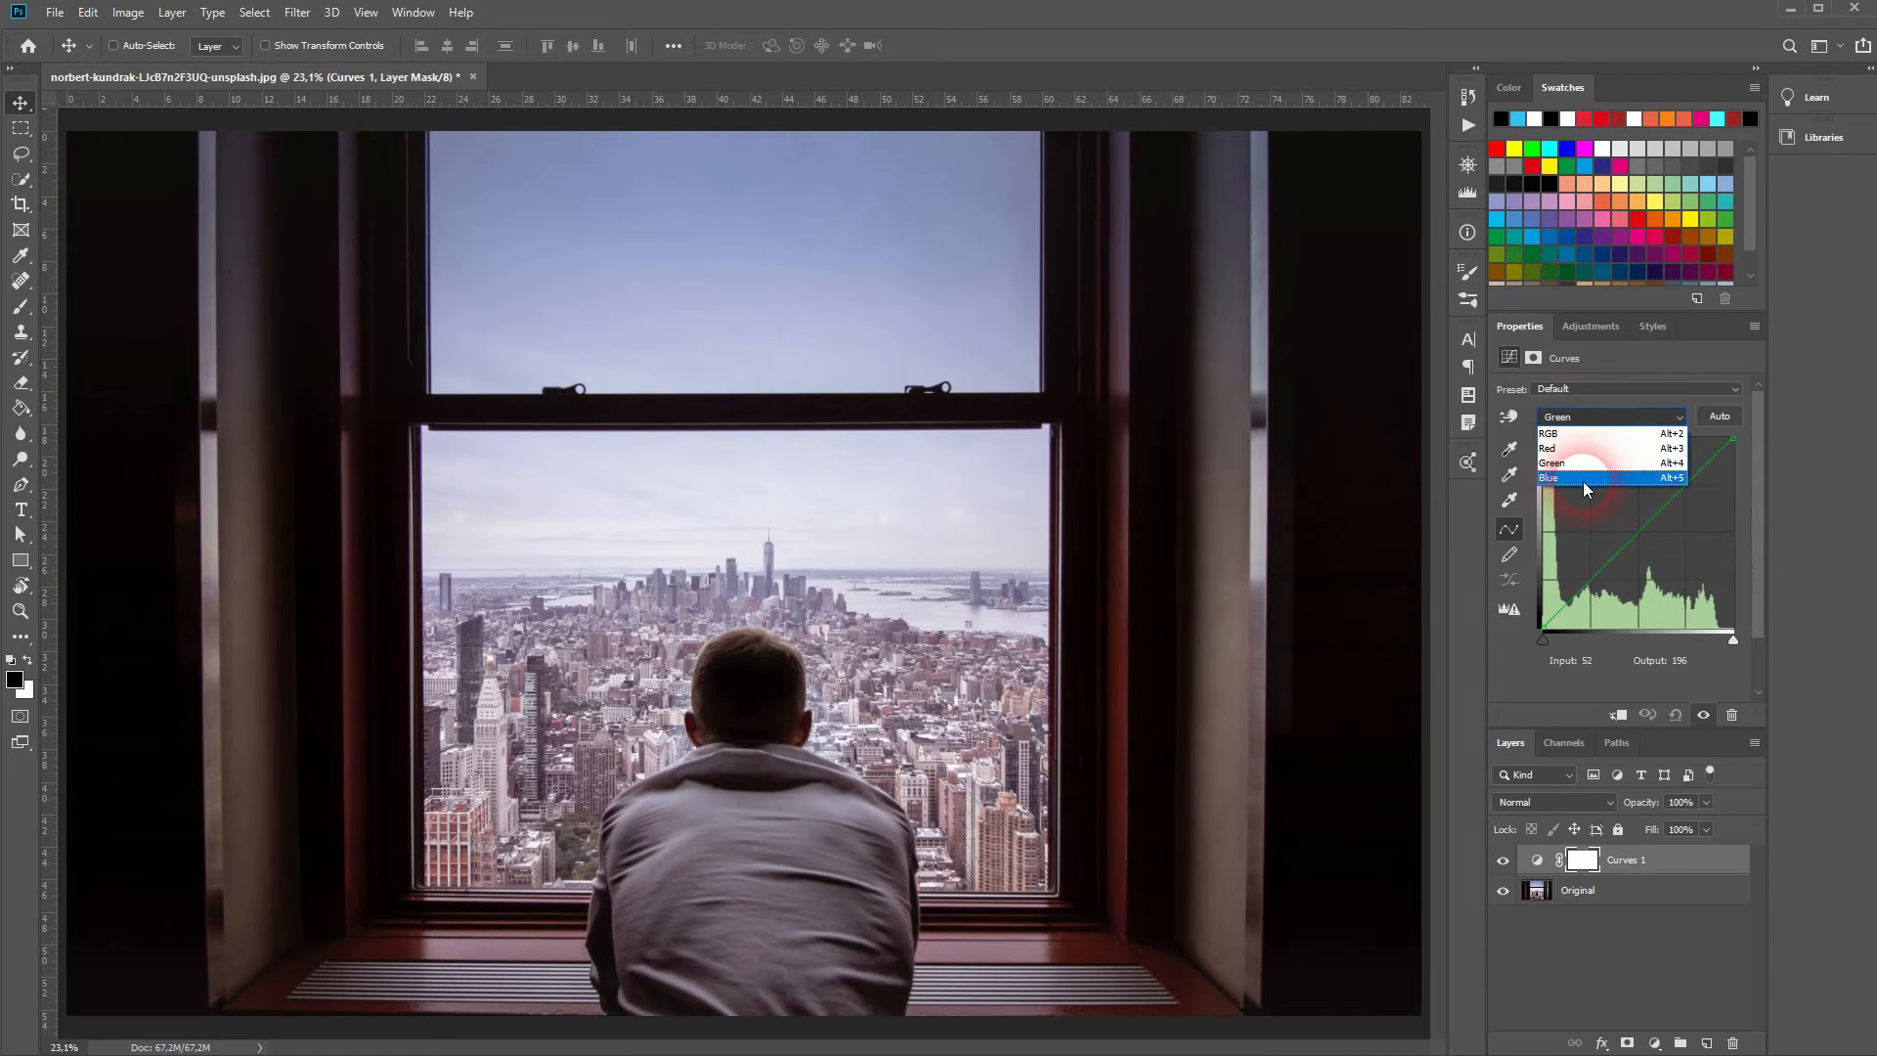
click(1582, 479)
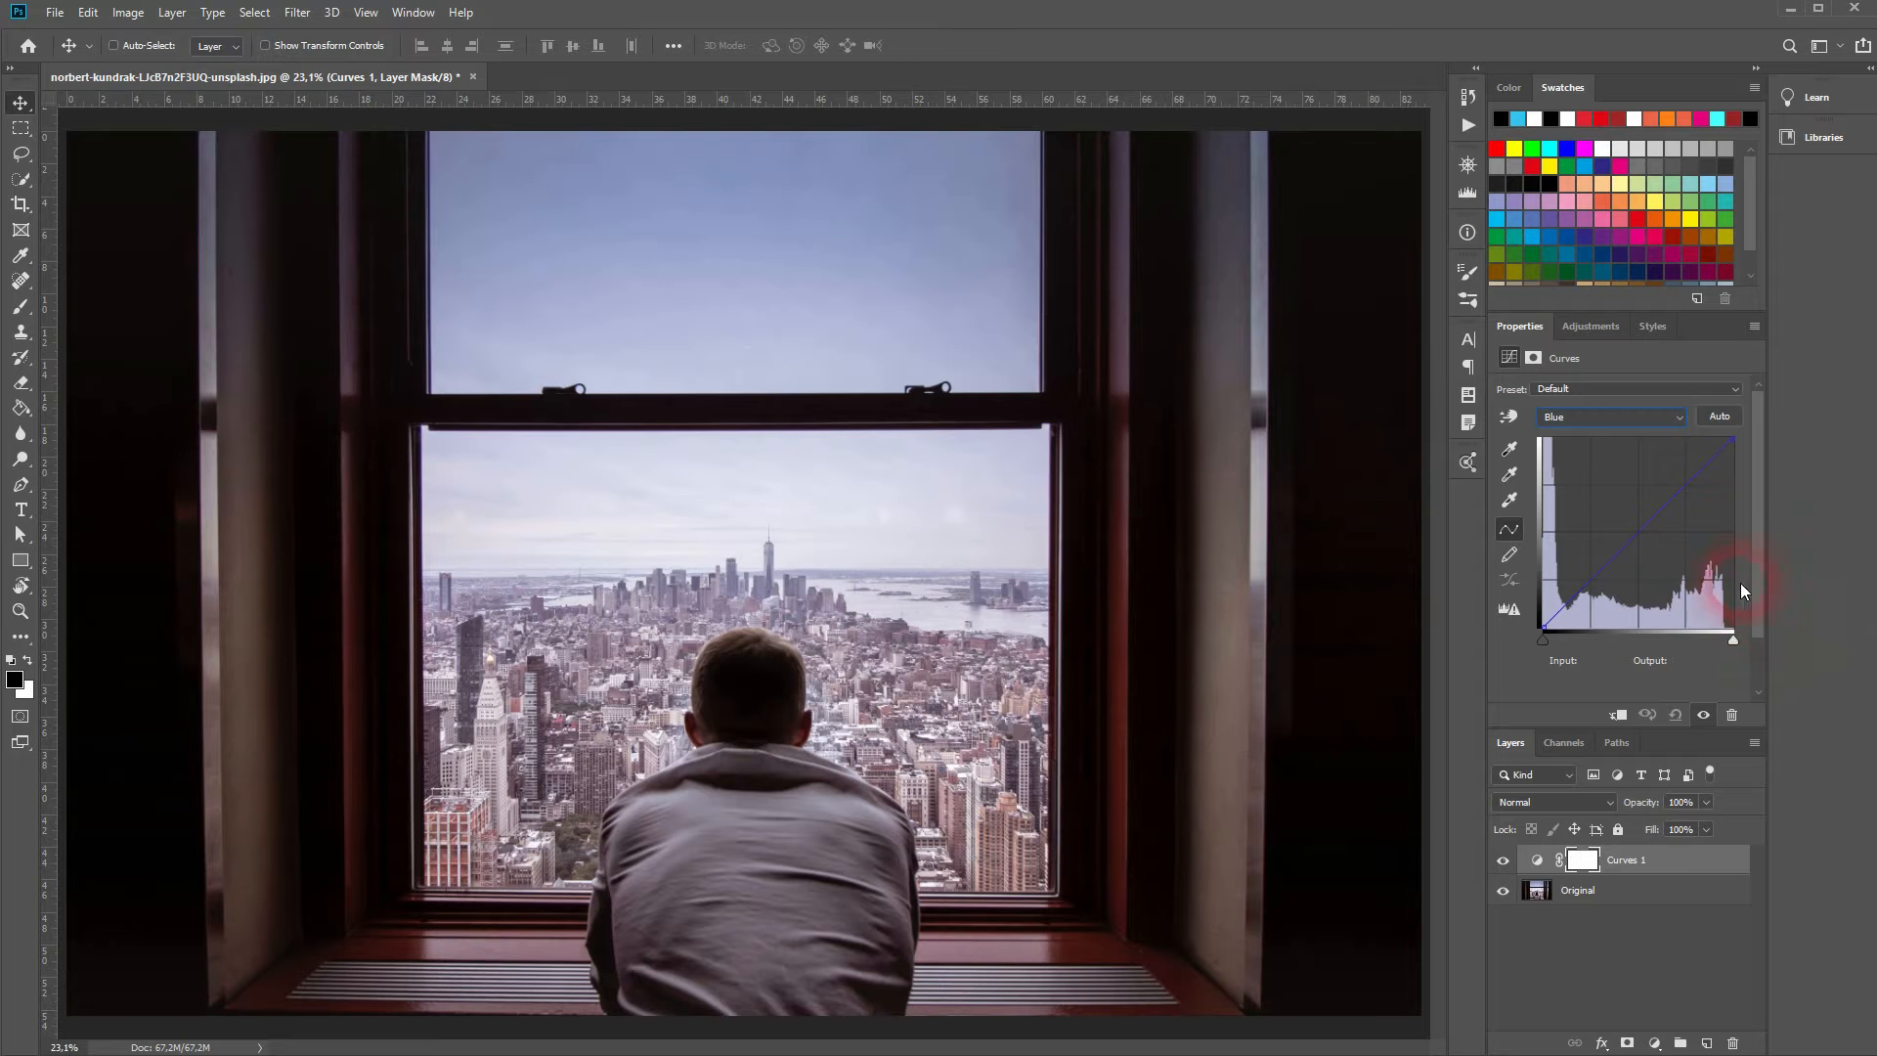
click(1617, 414)
click(1615, 434)
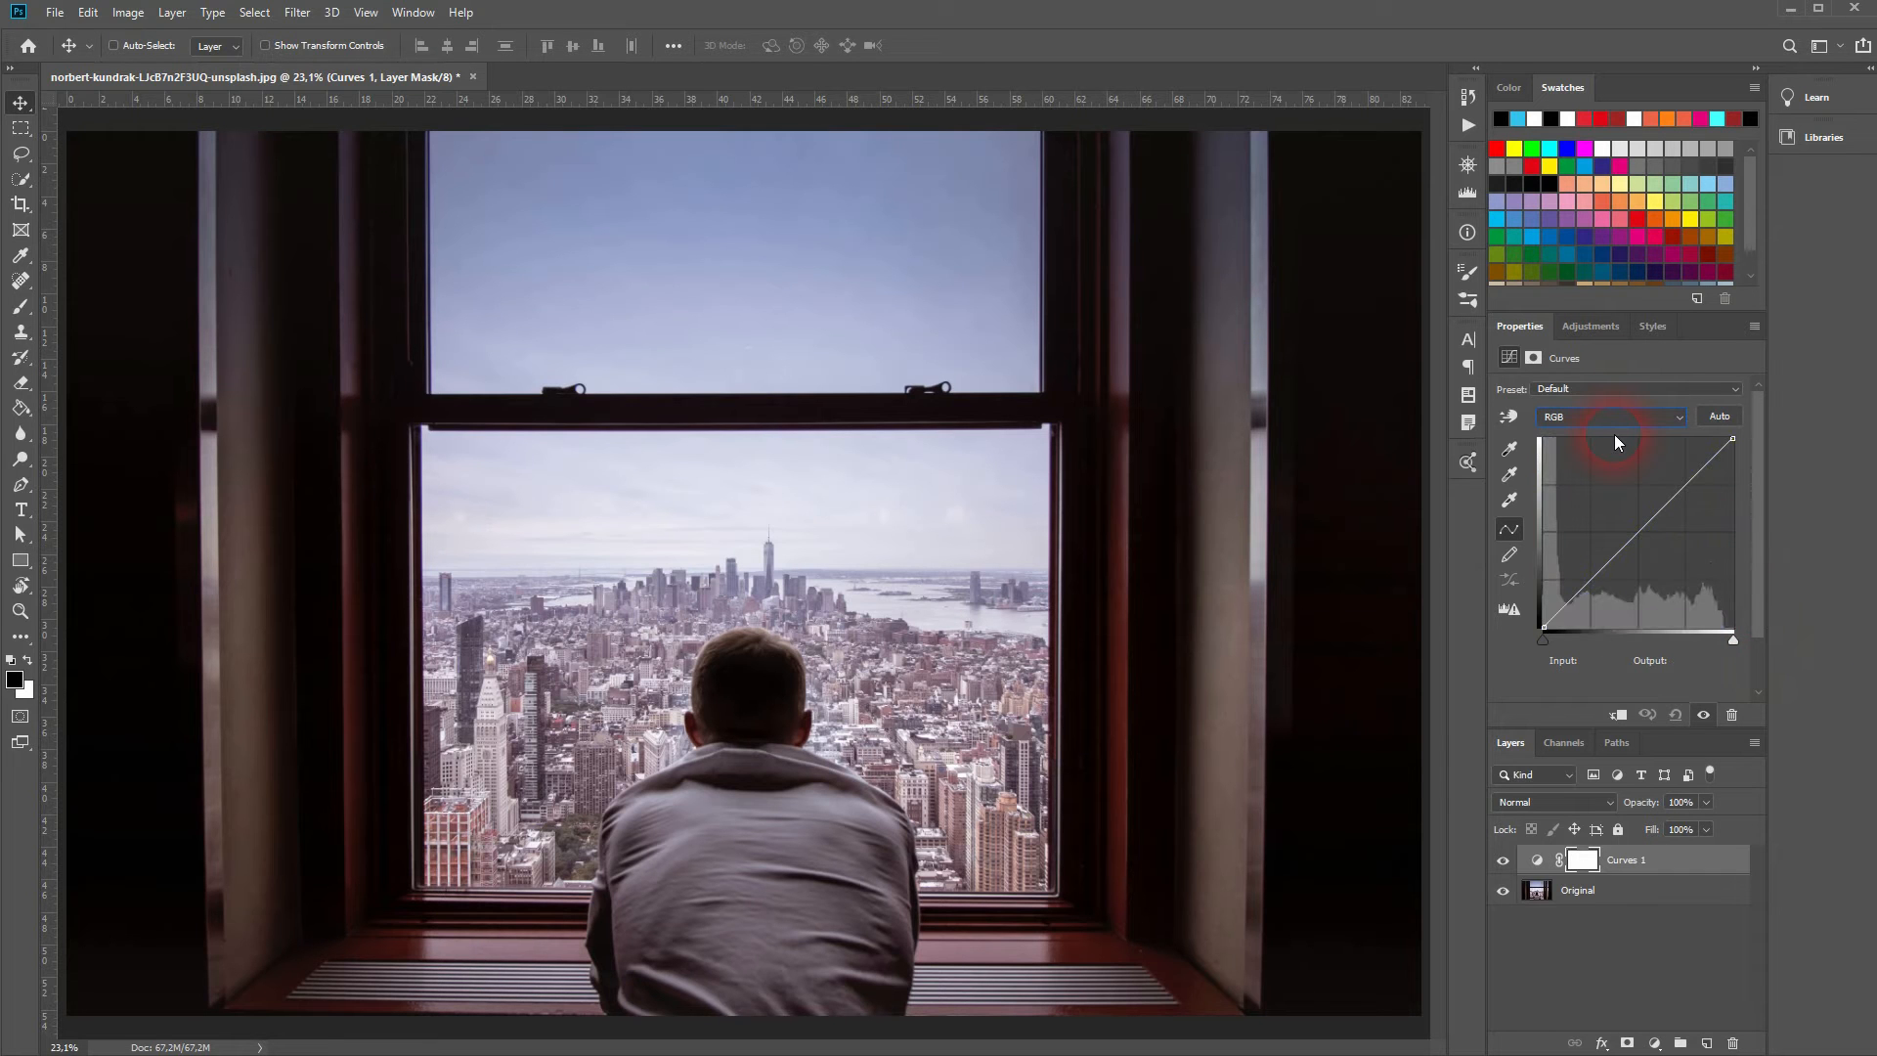
Step: Try the automatic curve correction and reset the Curves adjustment to its defaults
click(1720, 419)
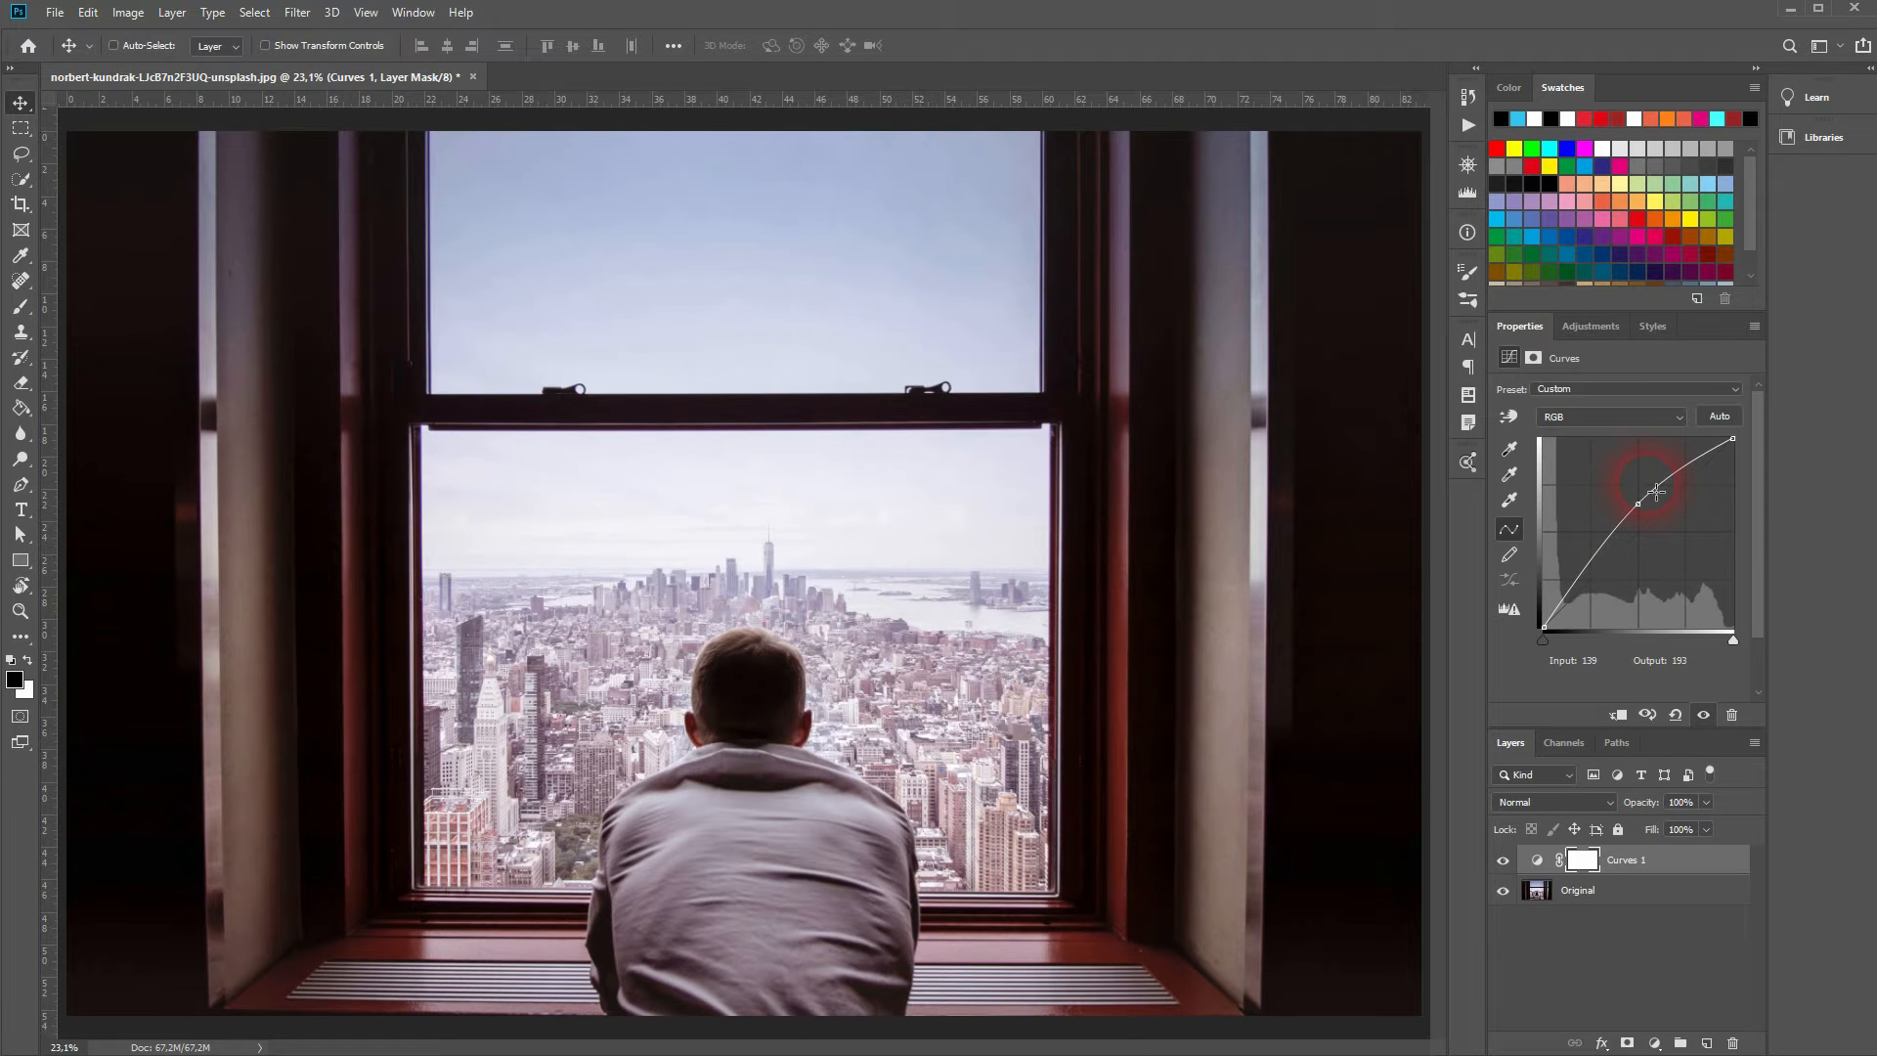
click(1722, 419)
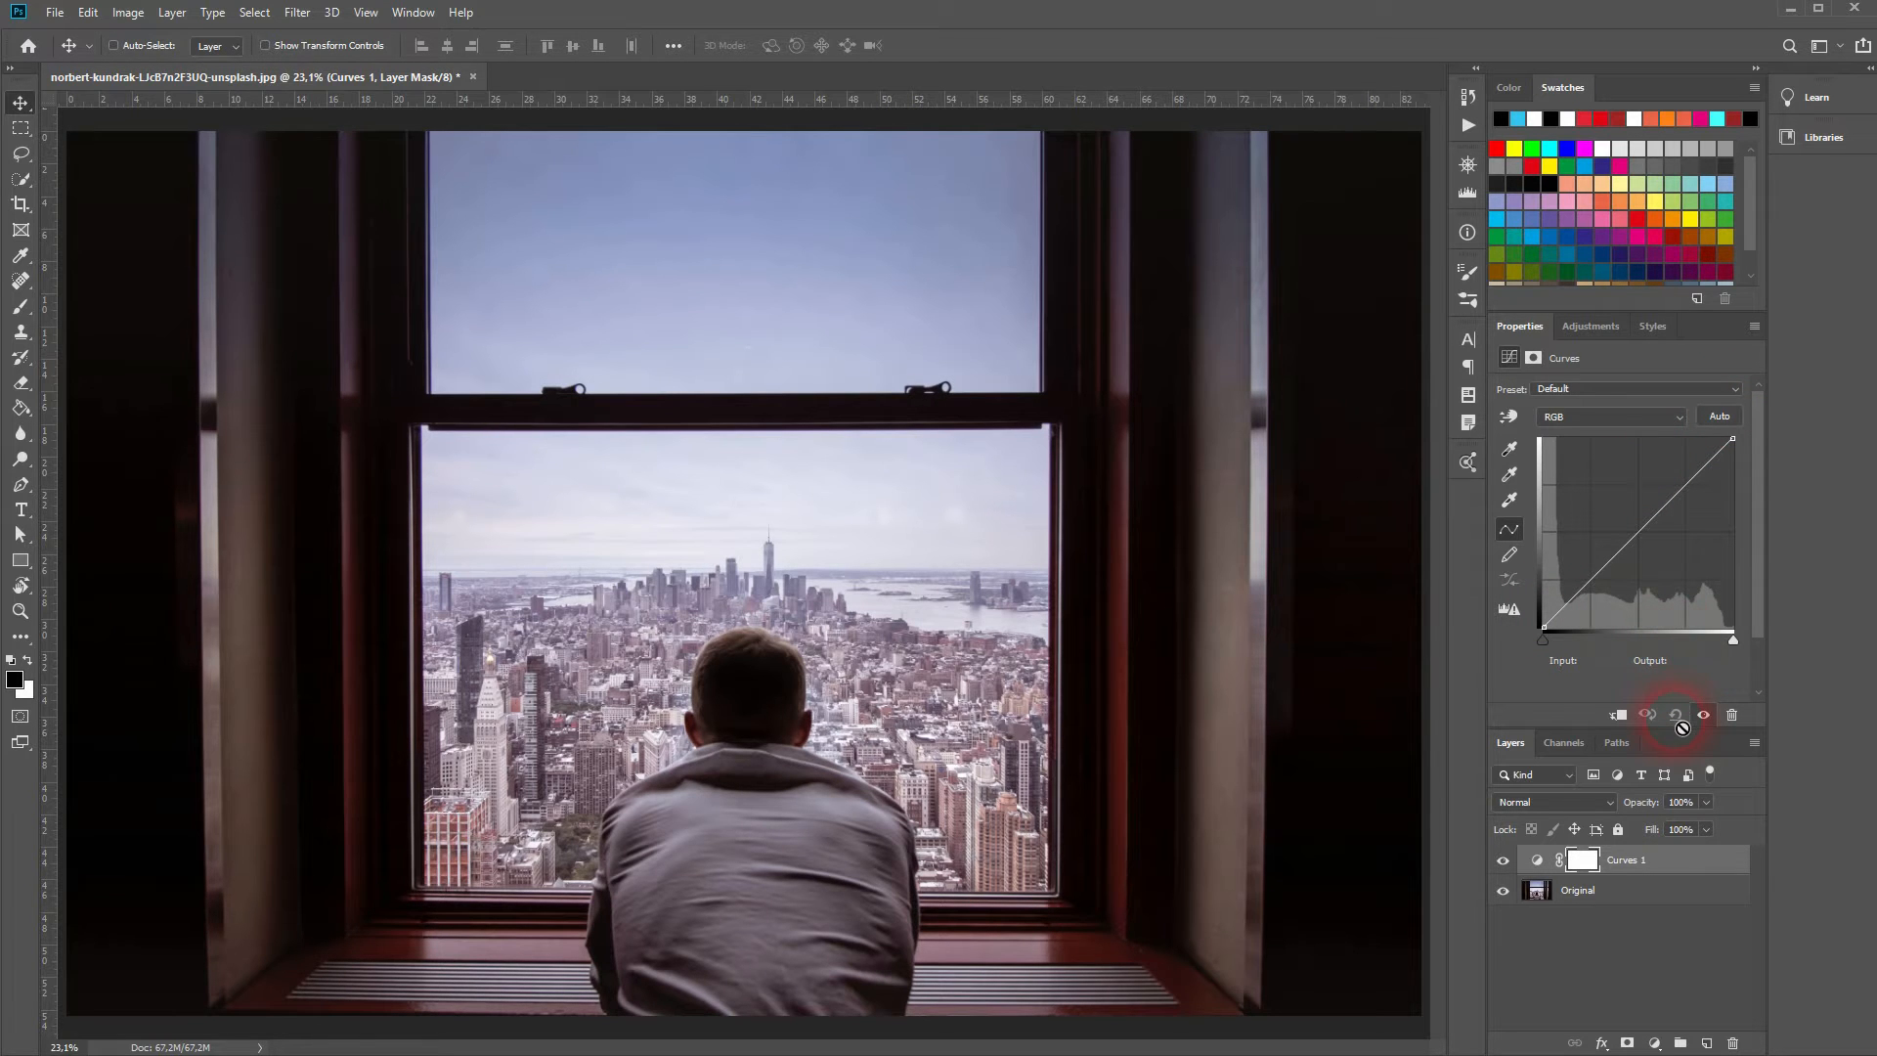
click(1721, 415)
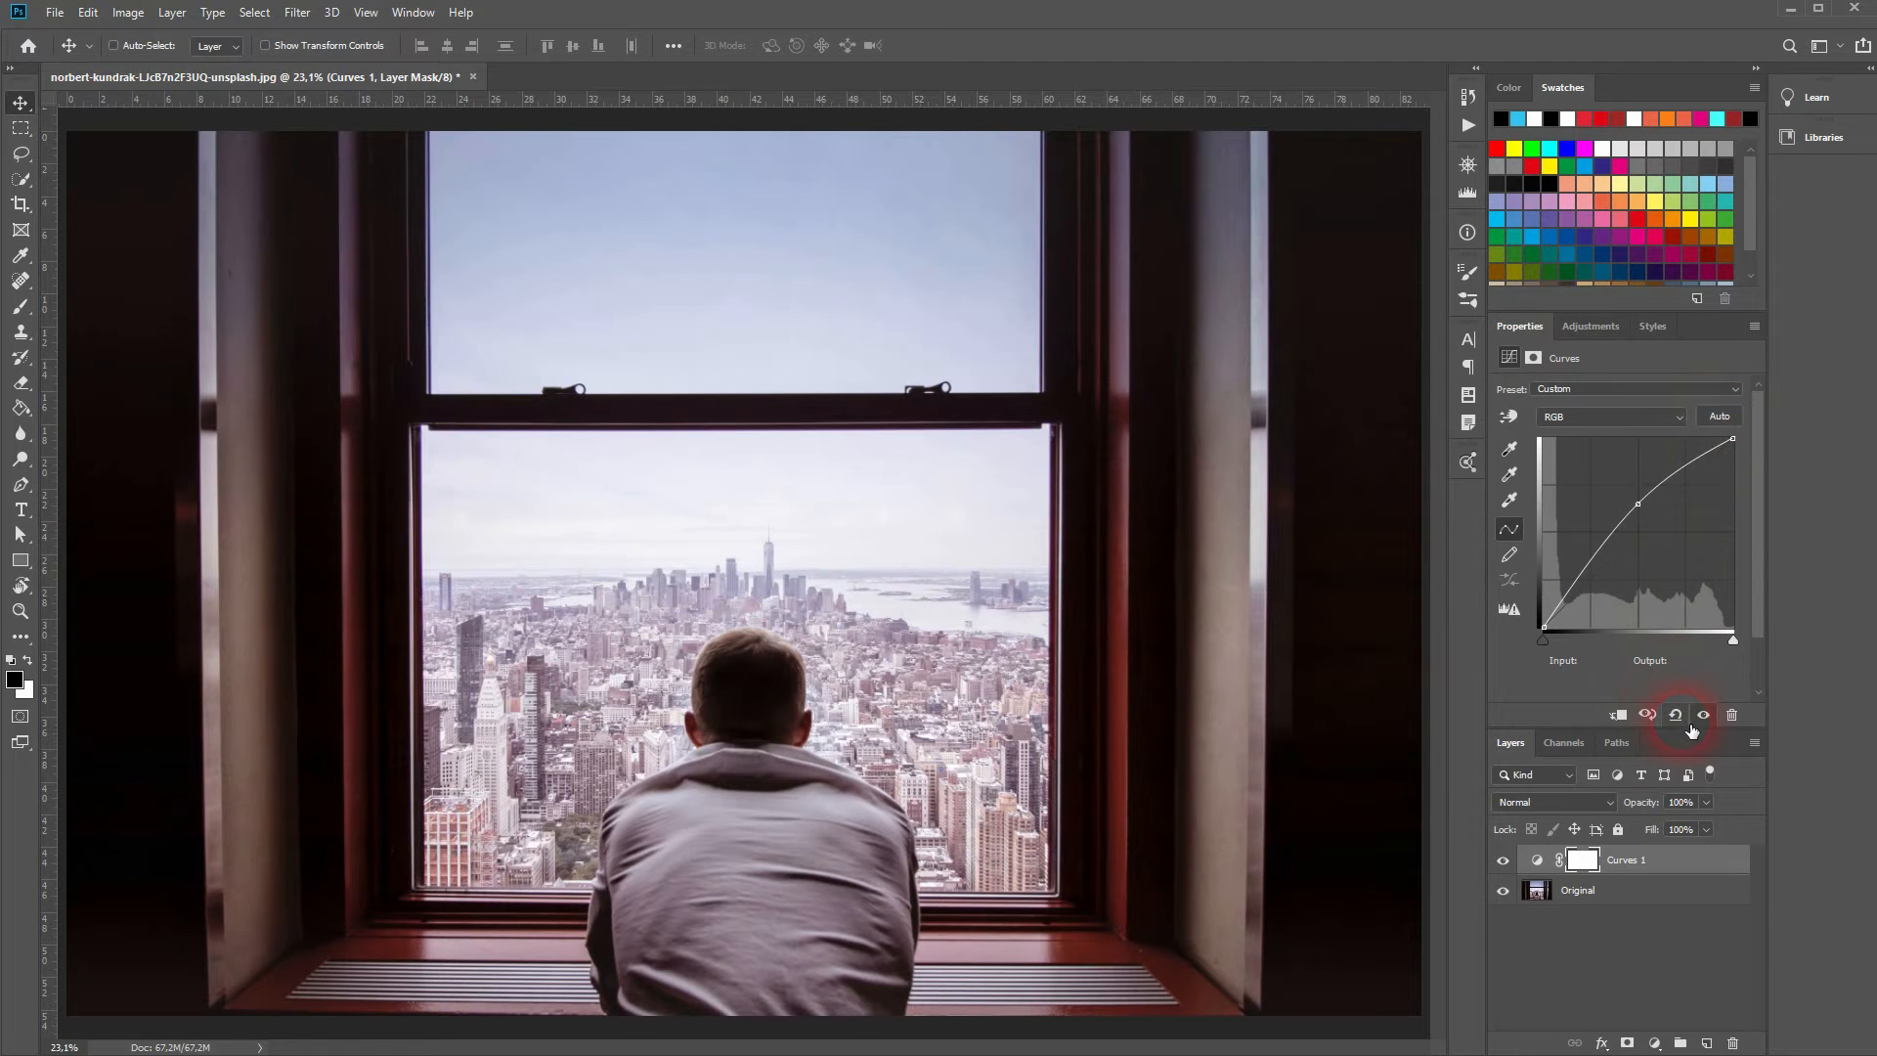
click(1677, 715)
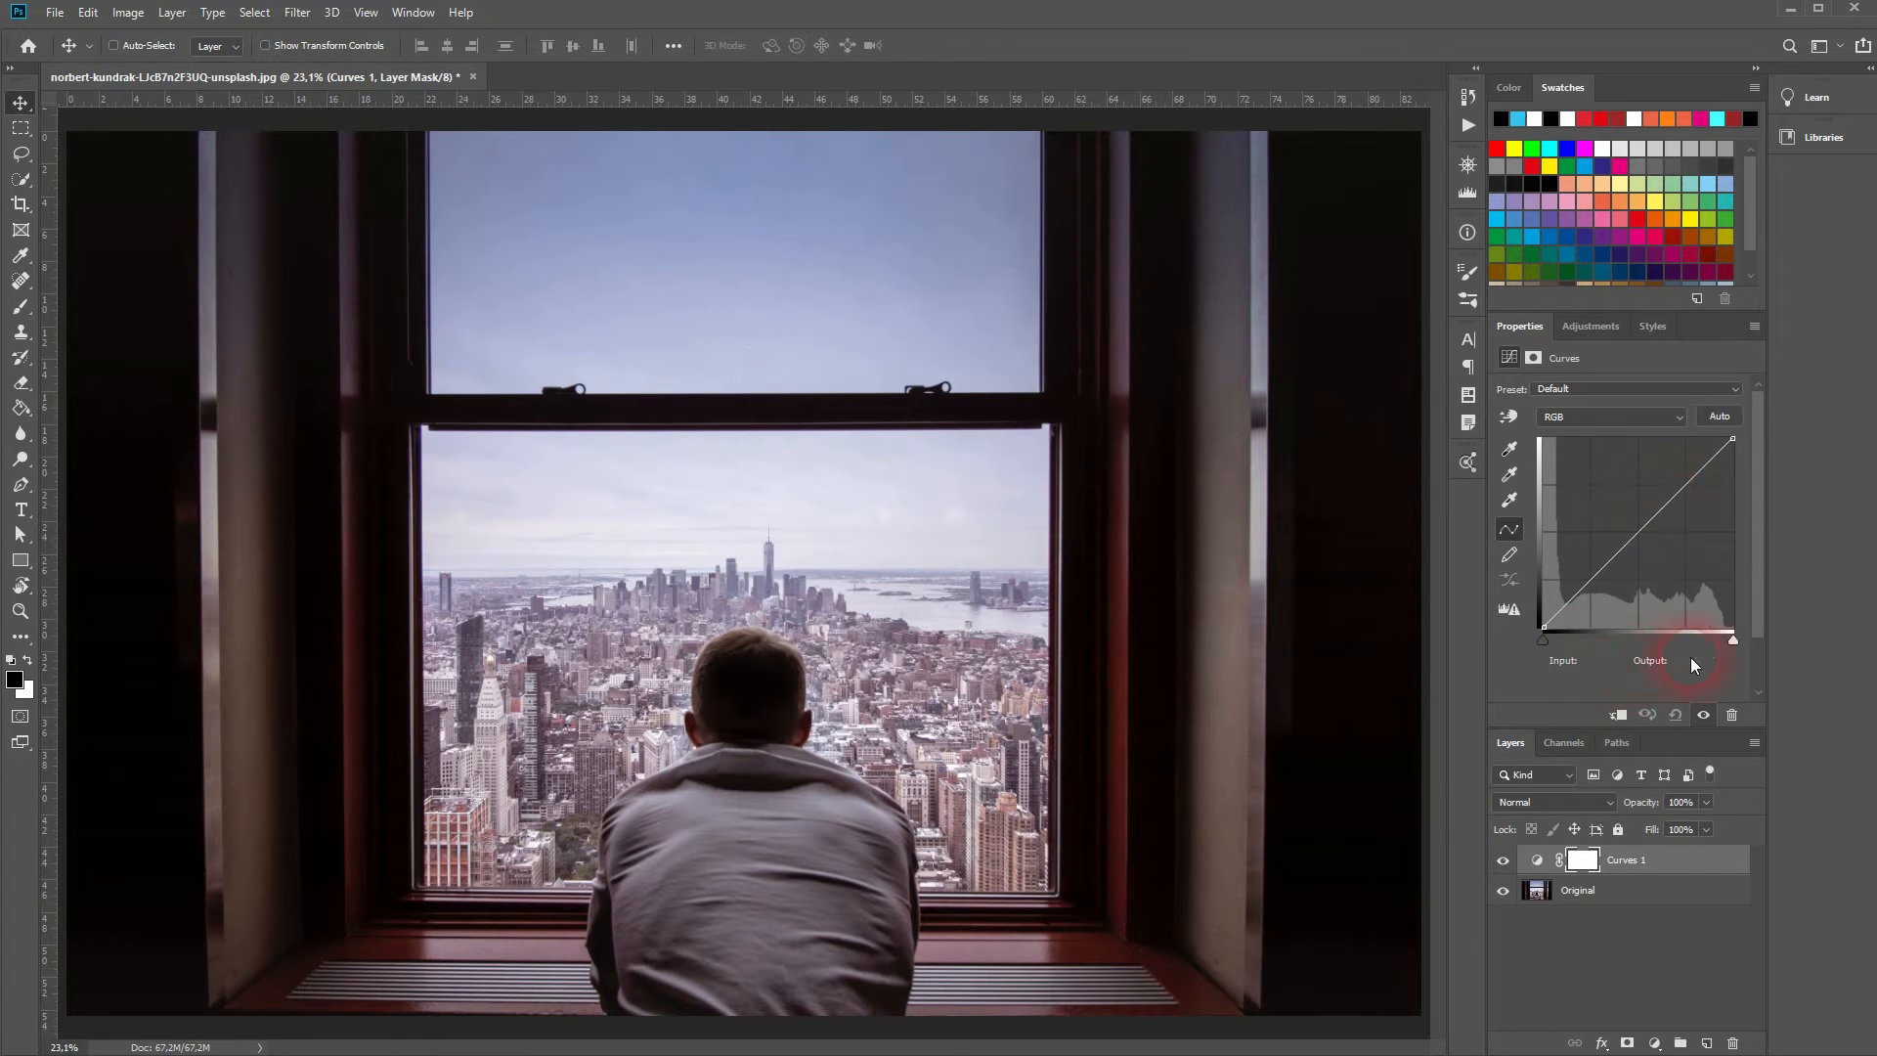
Step: Try out the curve's black and white point sliders, including the clipping preview, and leave them at inputs 0 and 255
drag(1552, 641, 1545, 634)
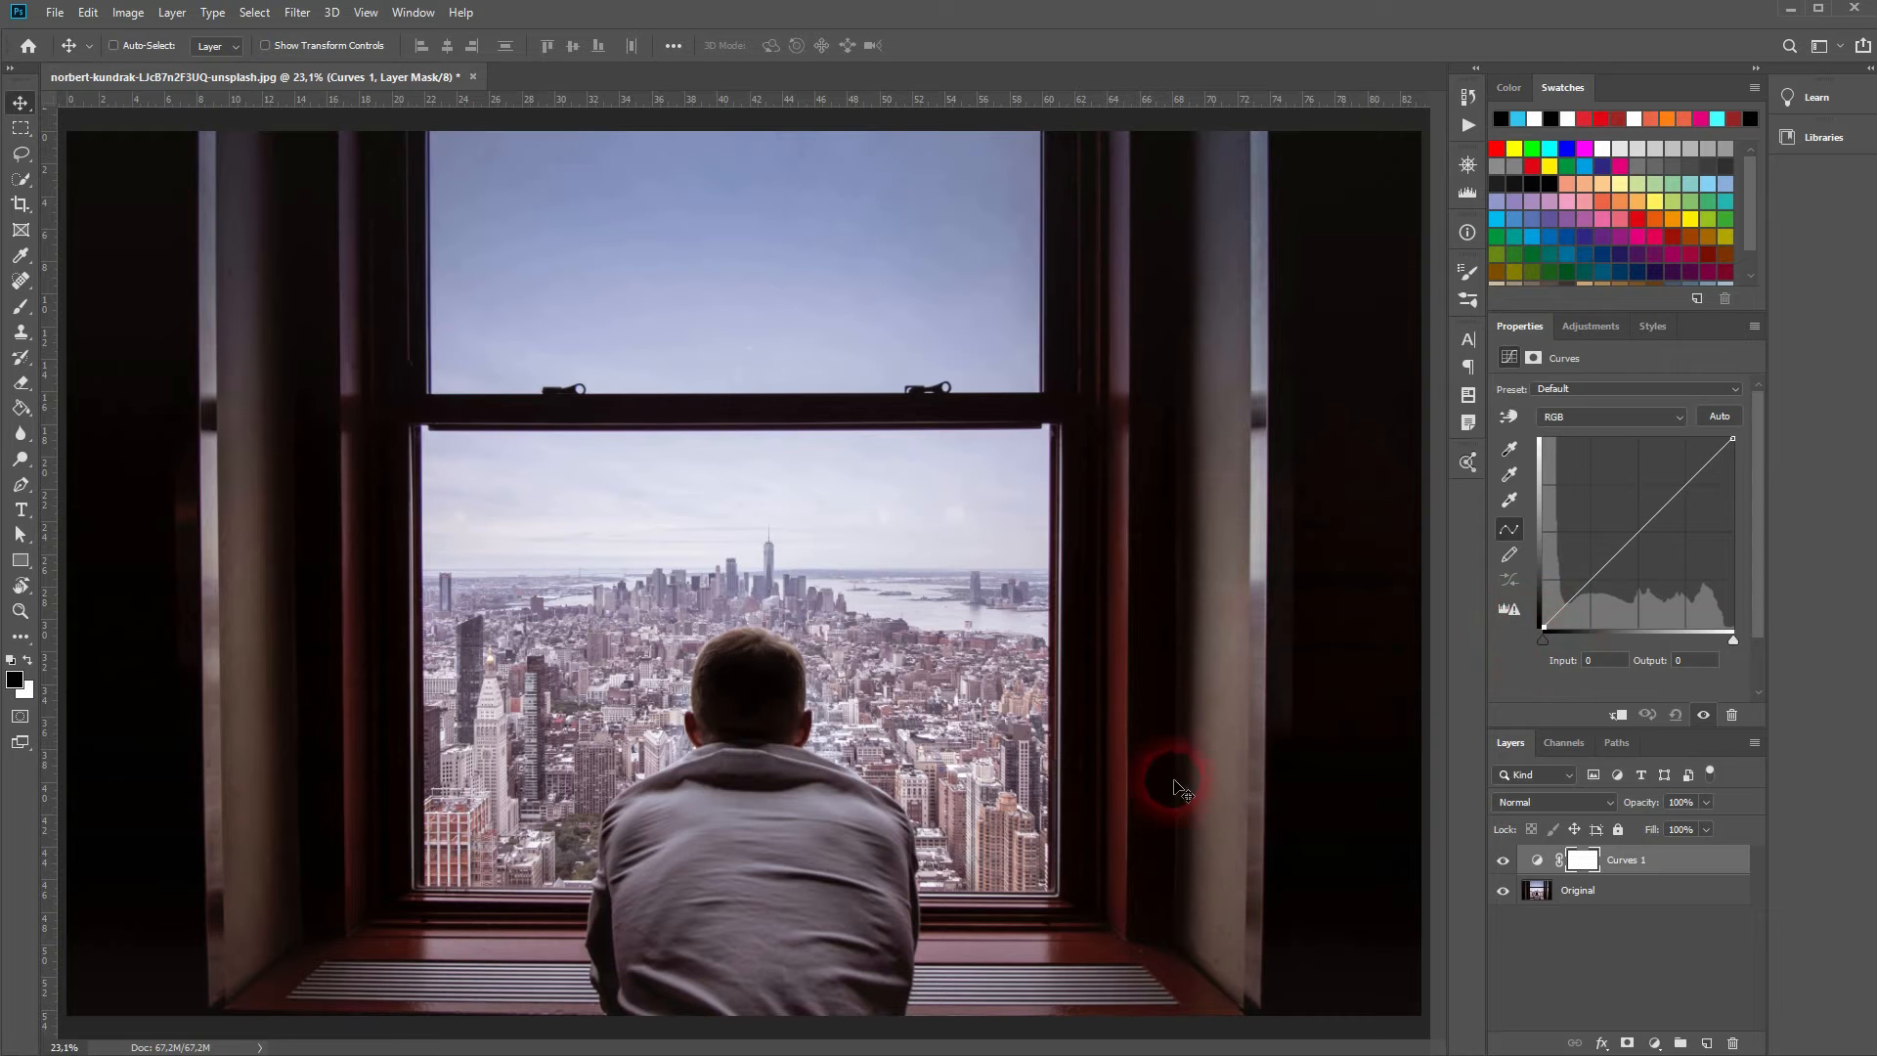
drag(1732, 638, 1751, 643)
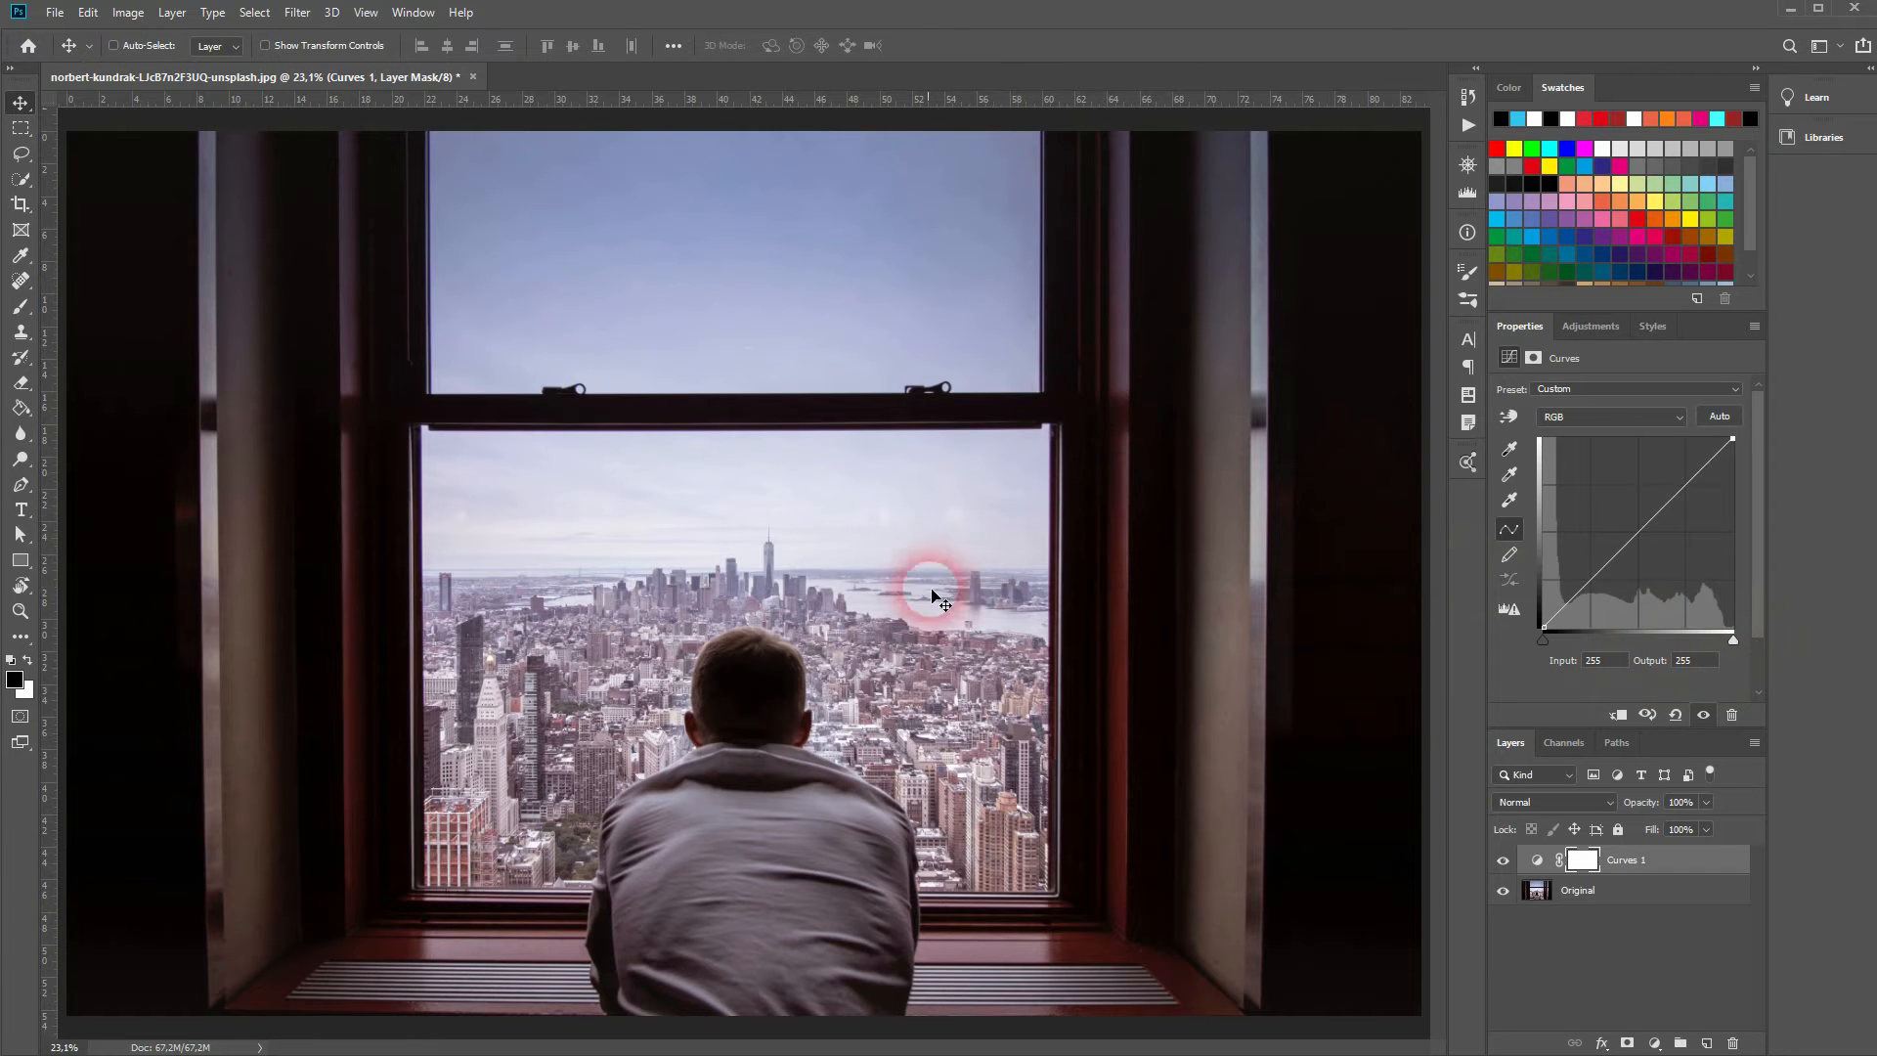
alt+click(1734, 642)
mouse_move(1734, 642)
mouse_down()
mouse_move(1705, 641)
mouse_move(1739, 628)
mouse_up()
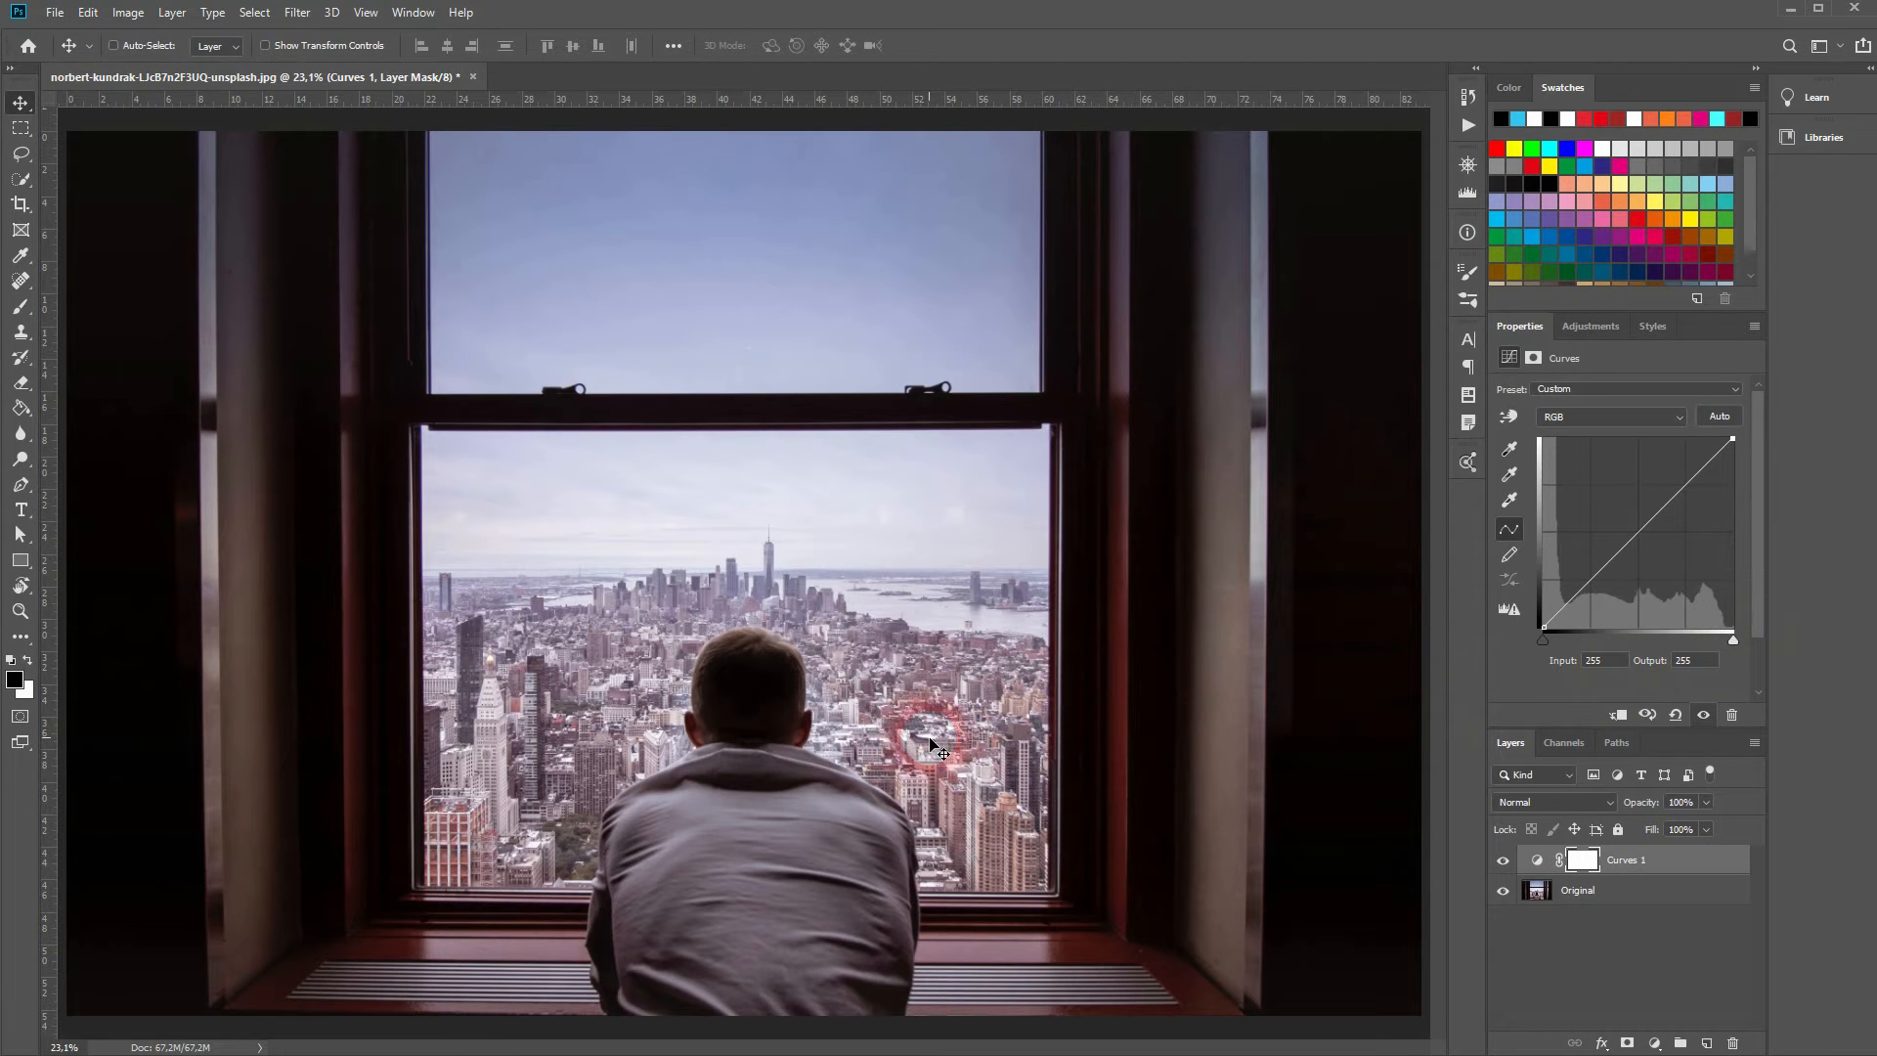
drag(1548, 641, 1543, 645)
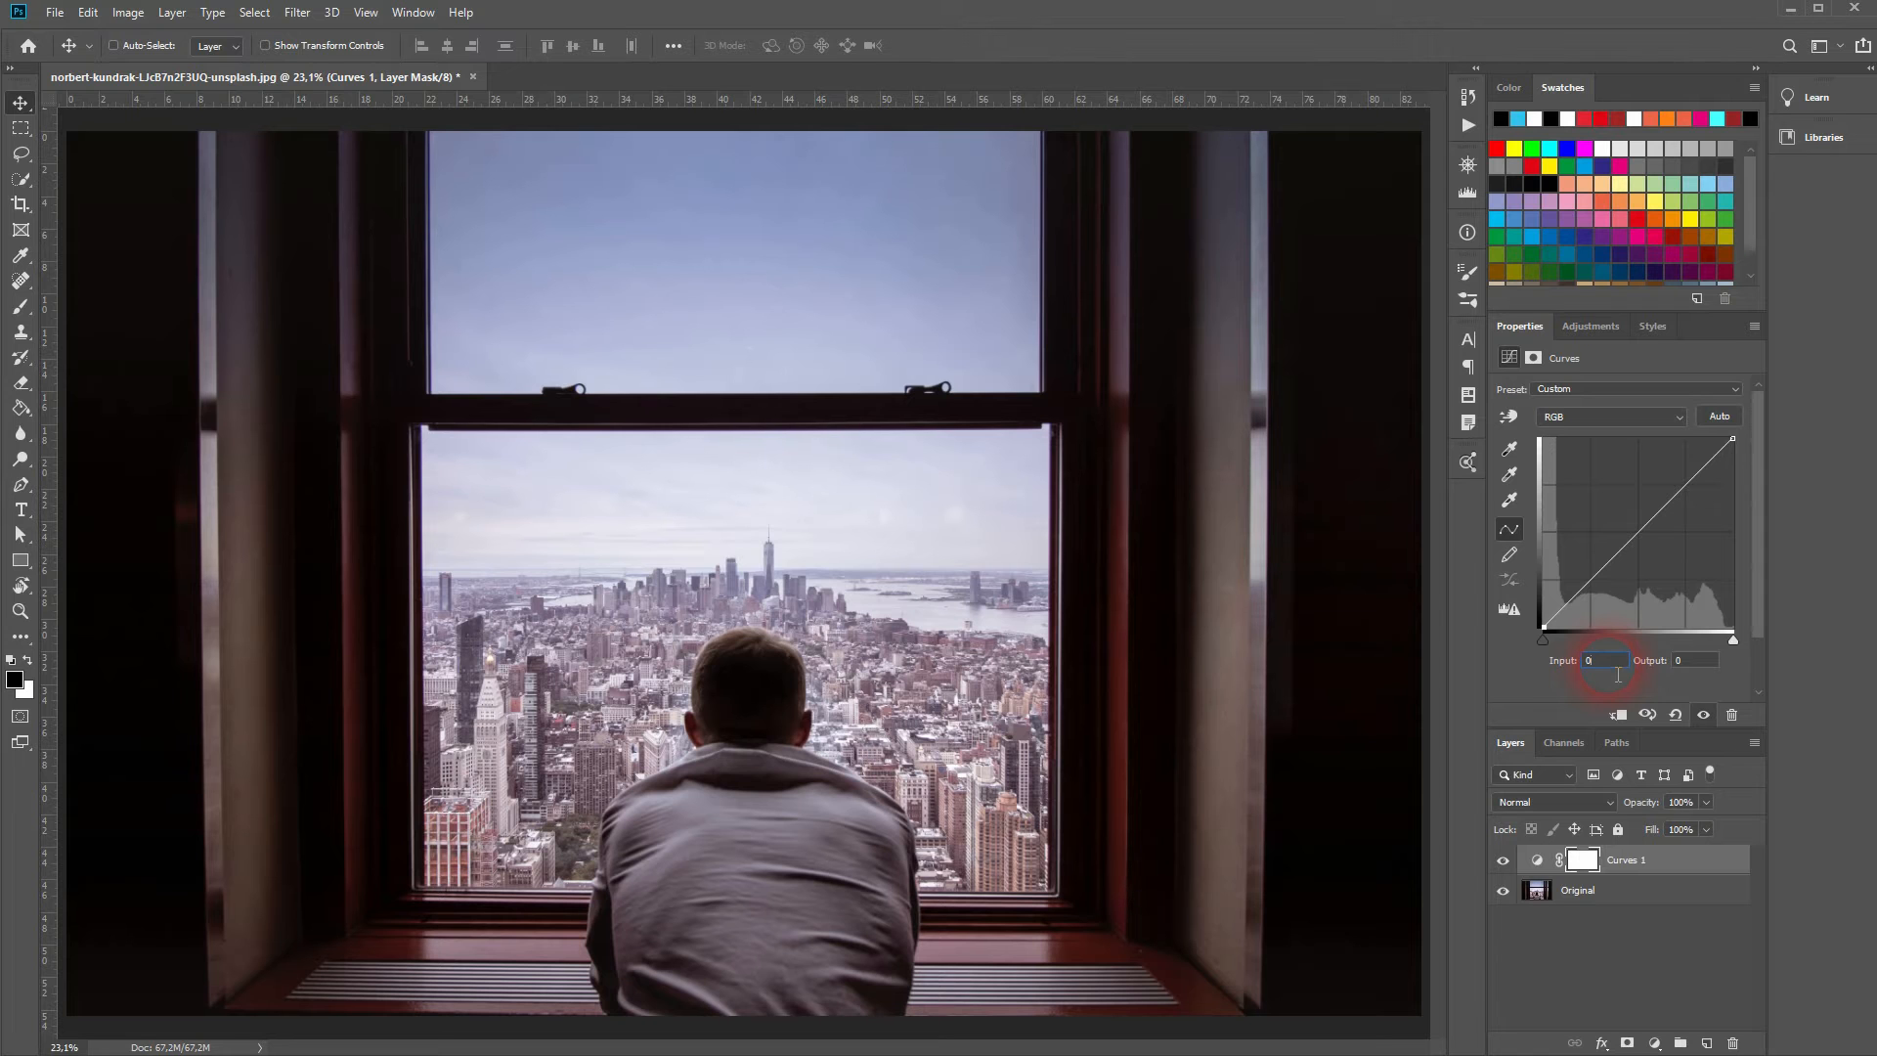
Step: Try raising the RGB curve's black point input to 85 and return it to 0
click(1545, 641)
drag(1545, 643, 1605, 642)
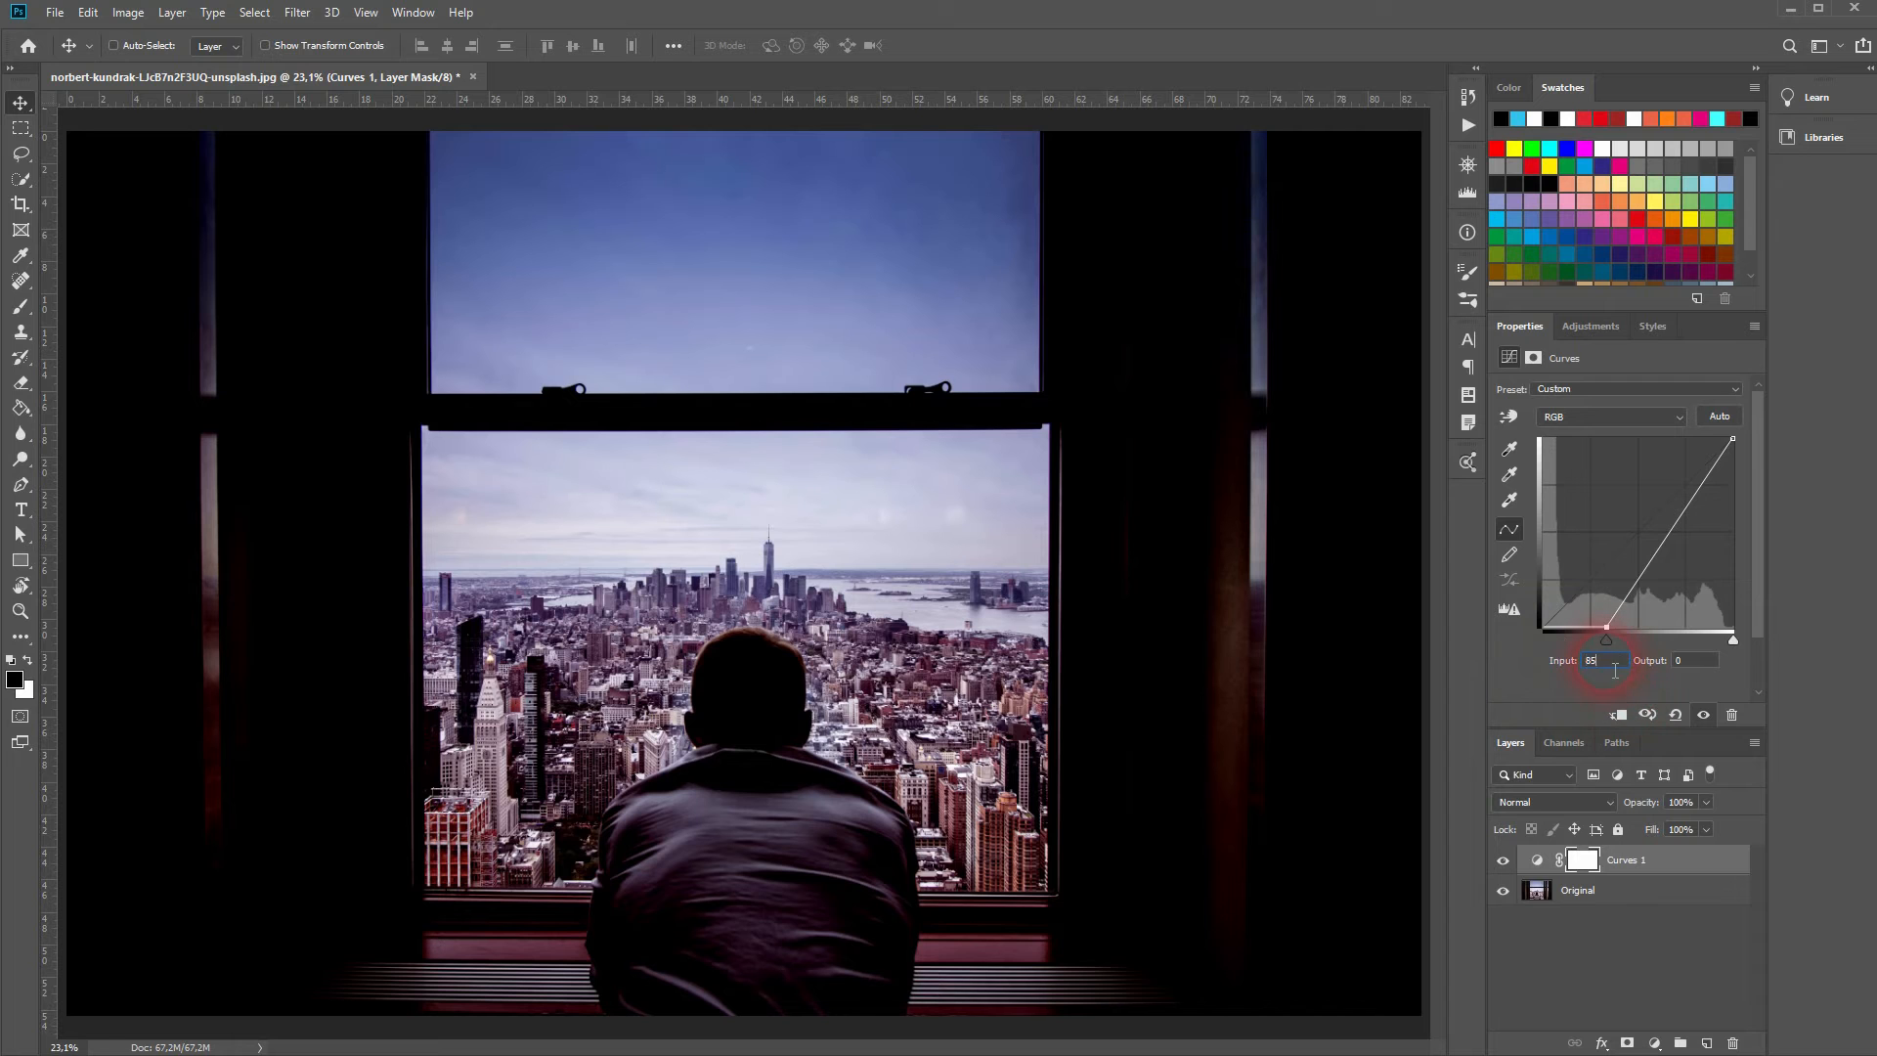
double_click(1589, 661)
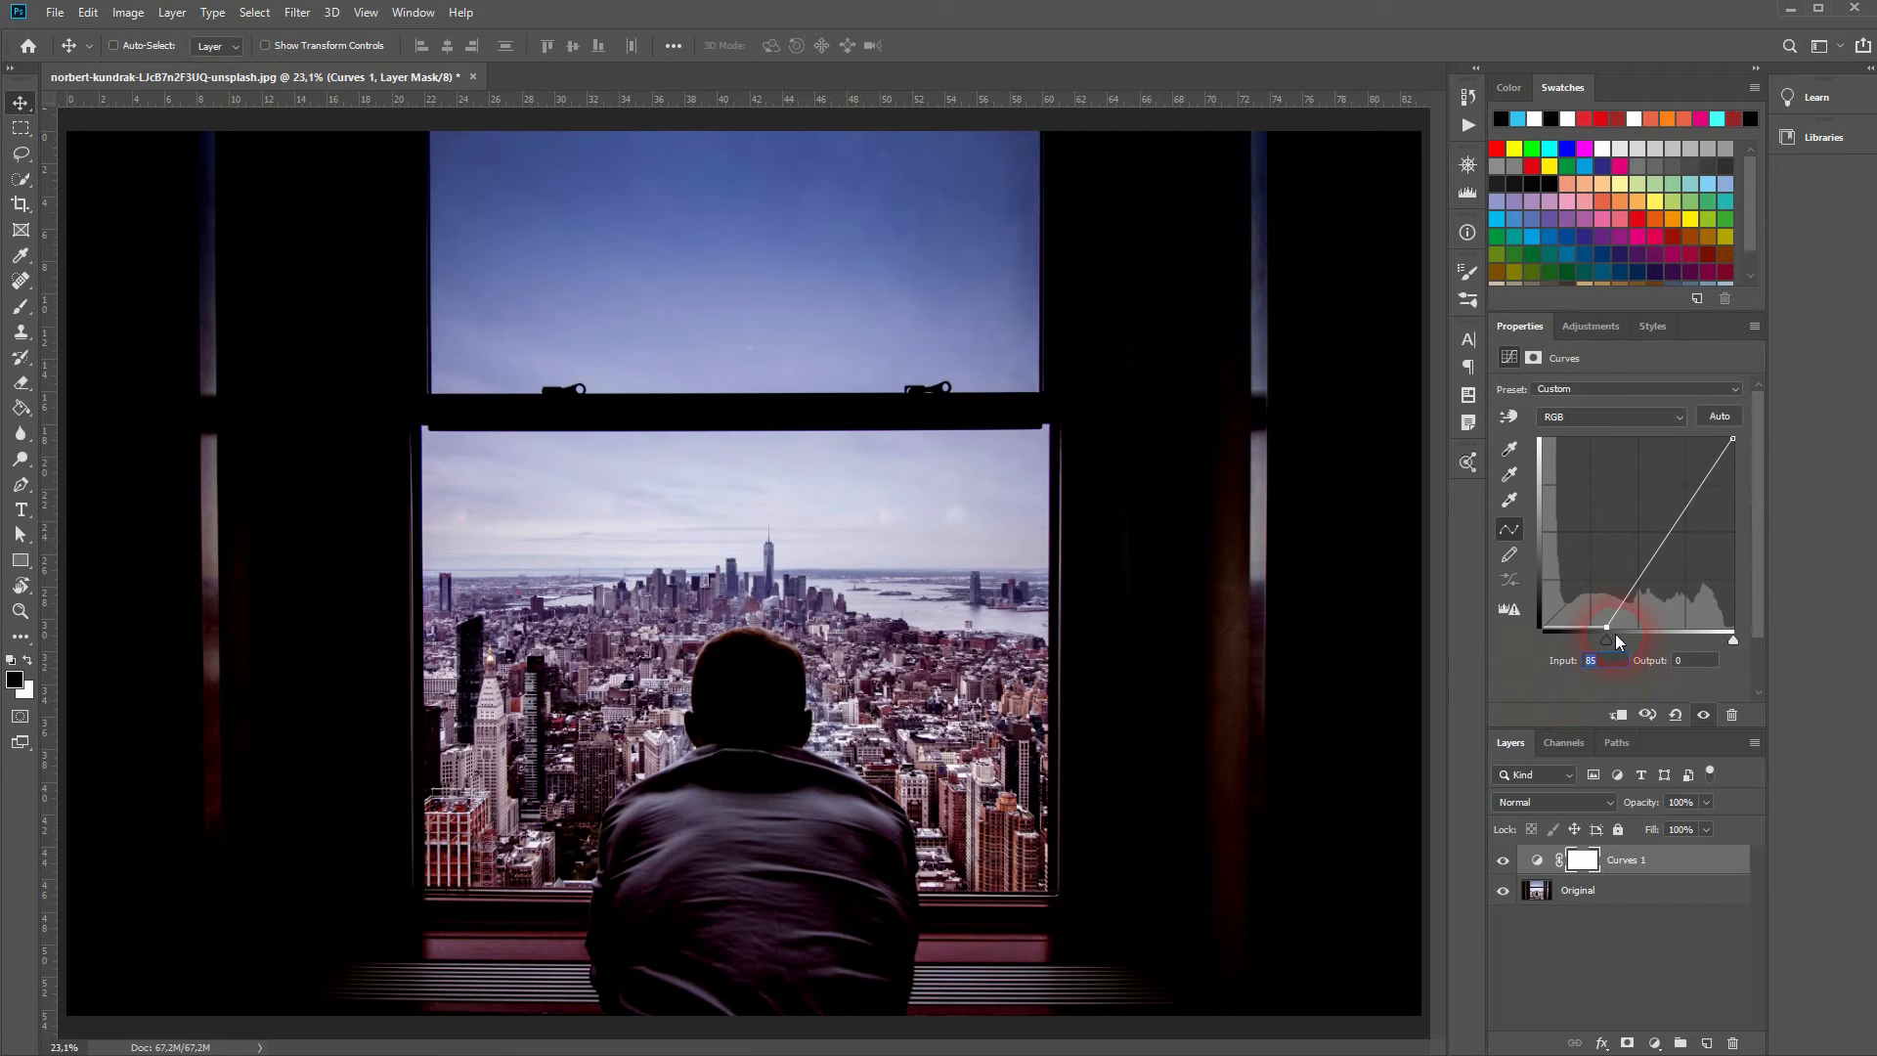
drag(1609, 641, 1511, 649)
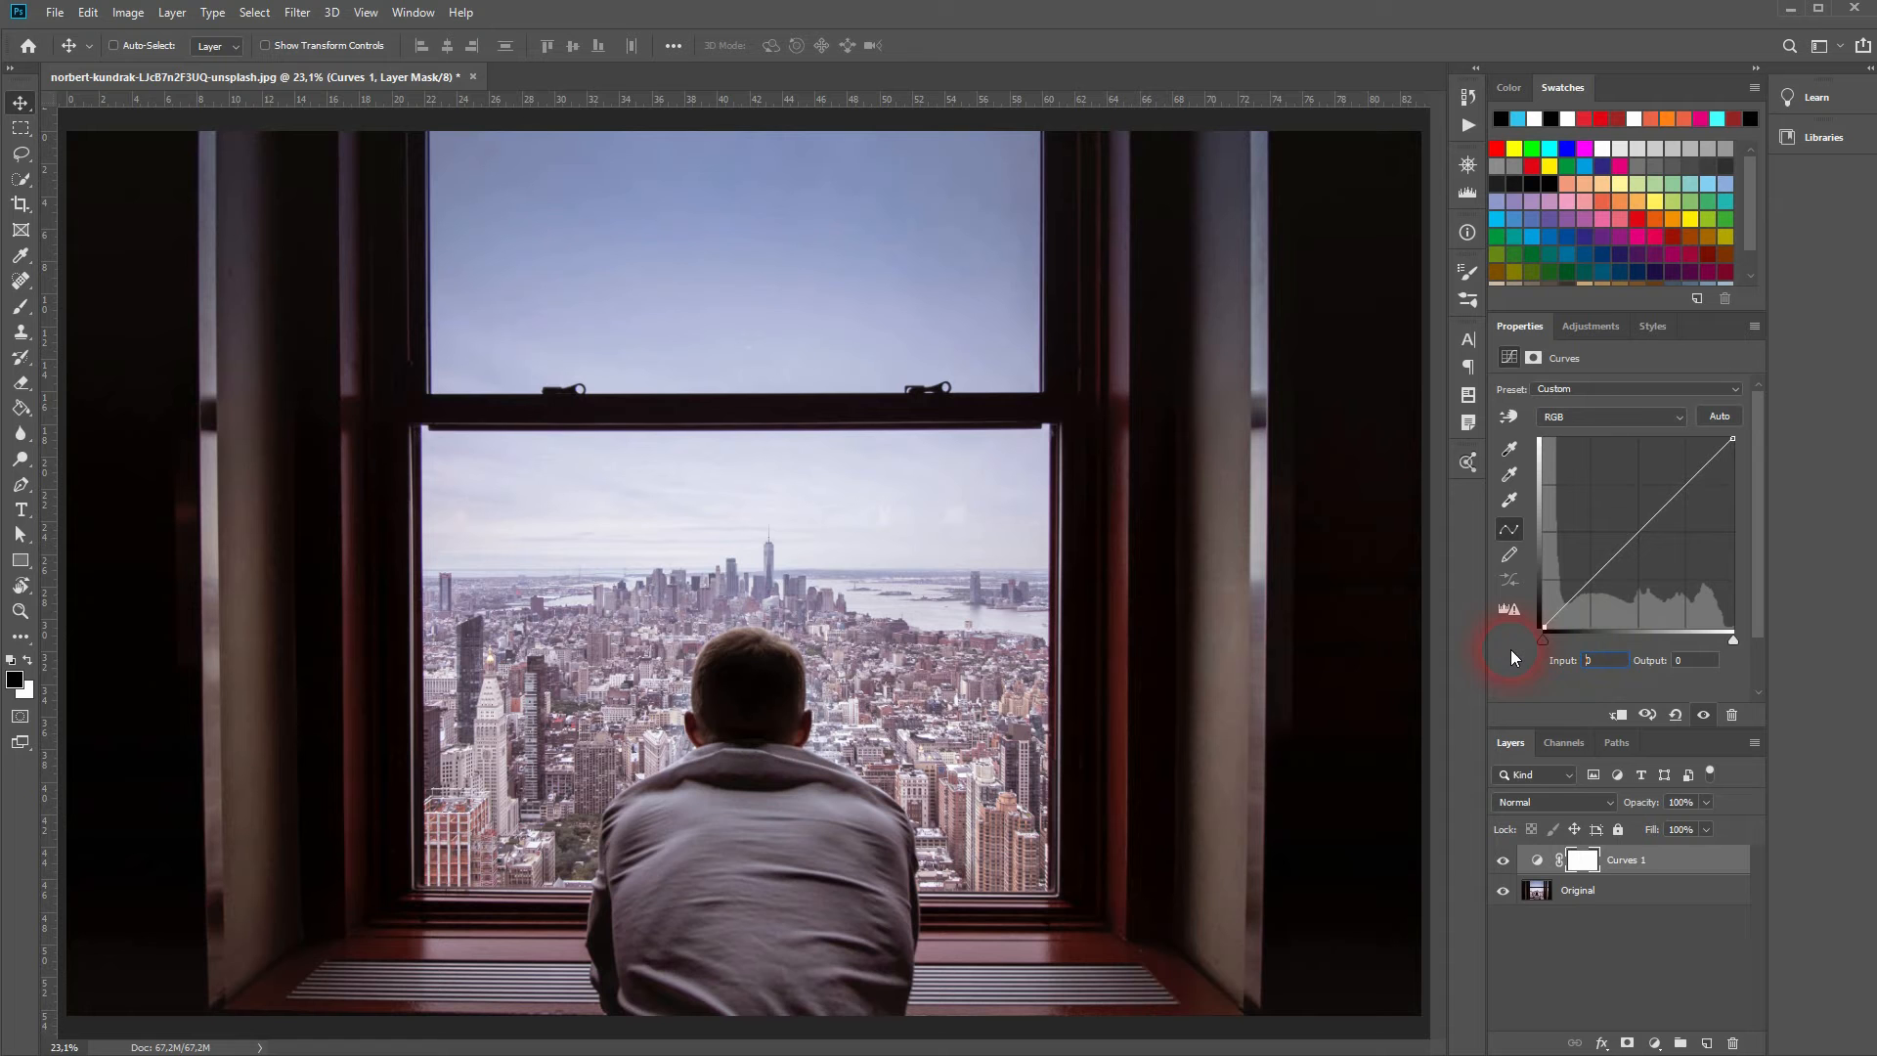
Step: Try lowering the RGB curve's white point input to 133 and return it to 255
drag(1733, 647, 1642, 649)
click(1597, 660)
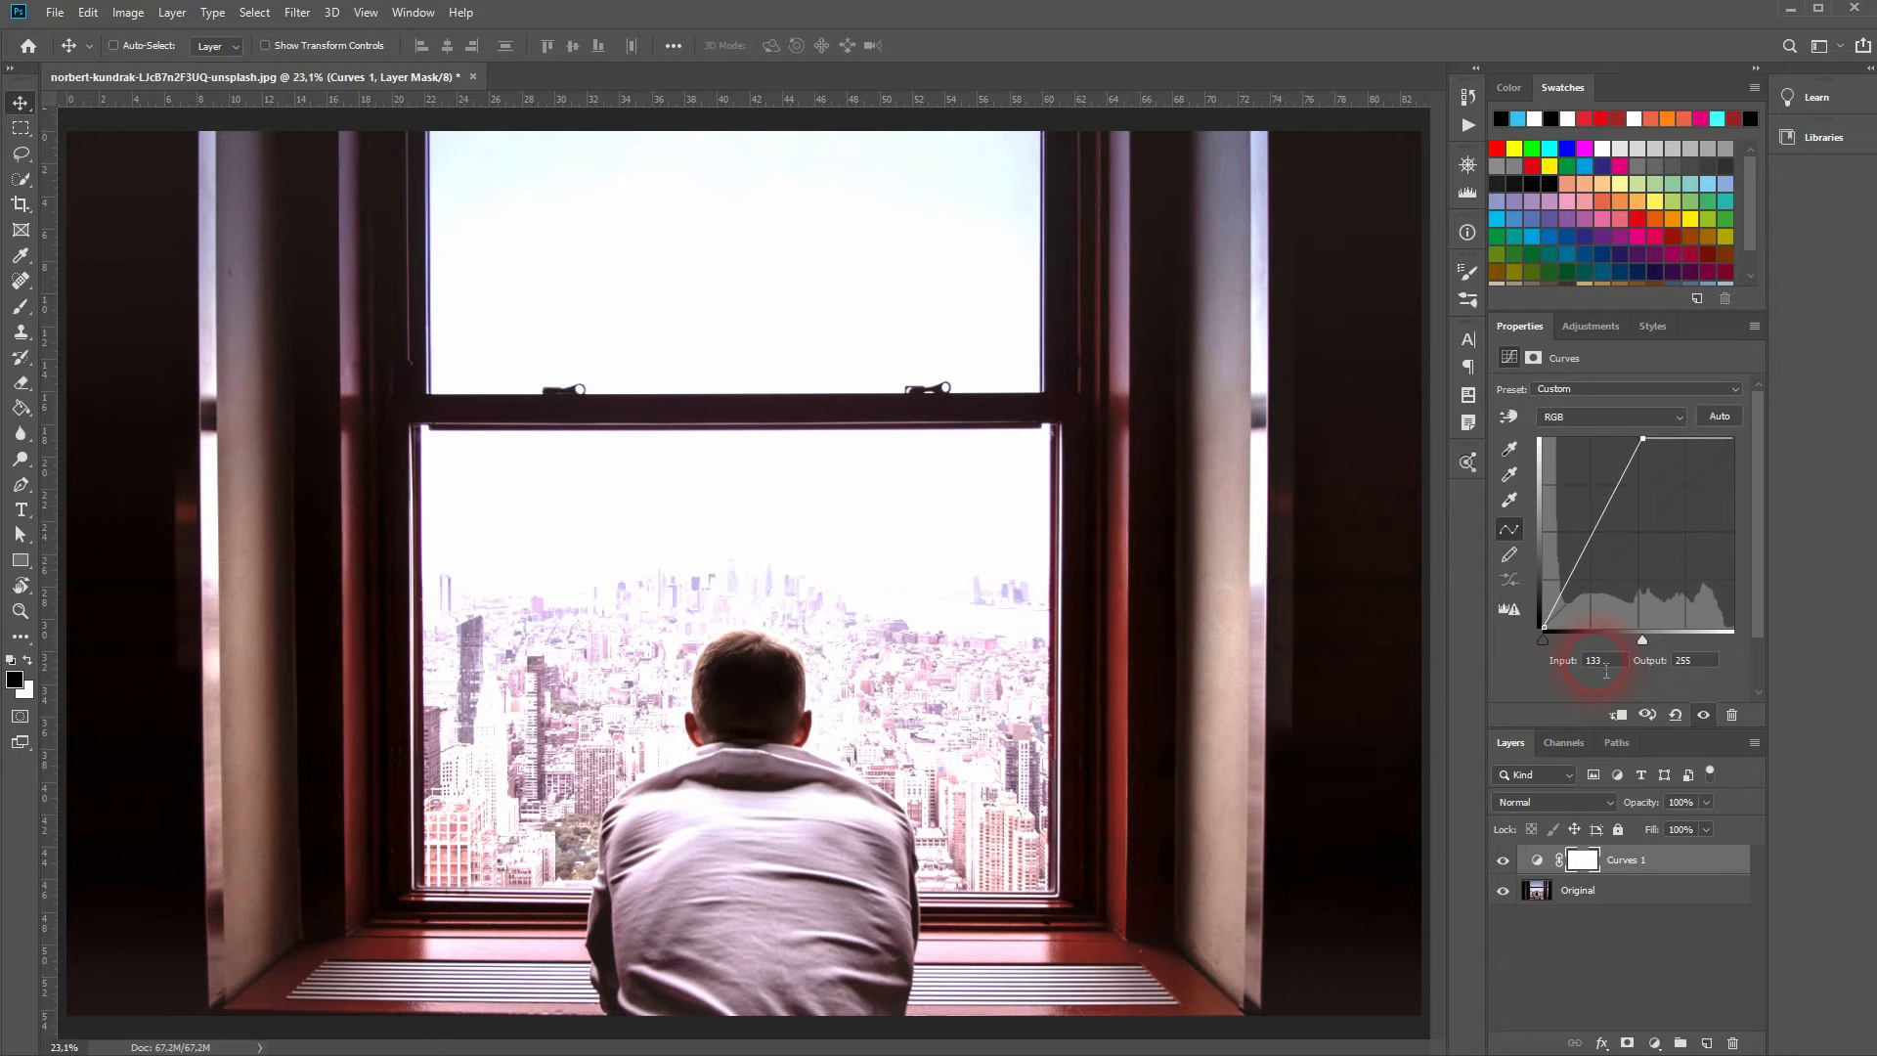
click(1568, 675)
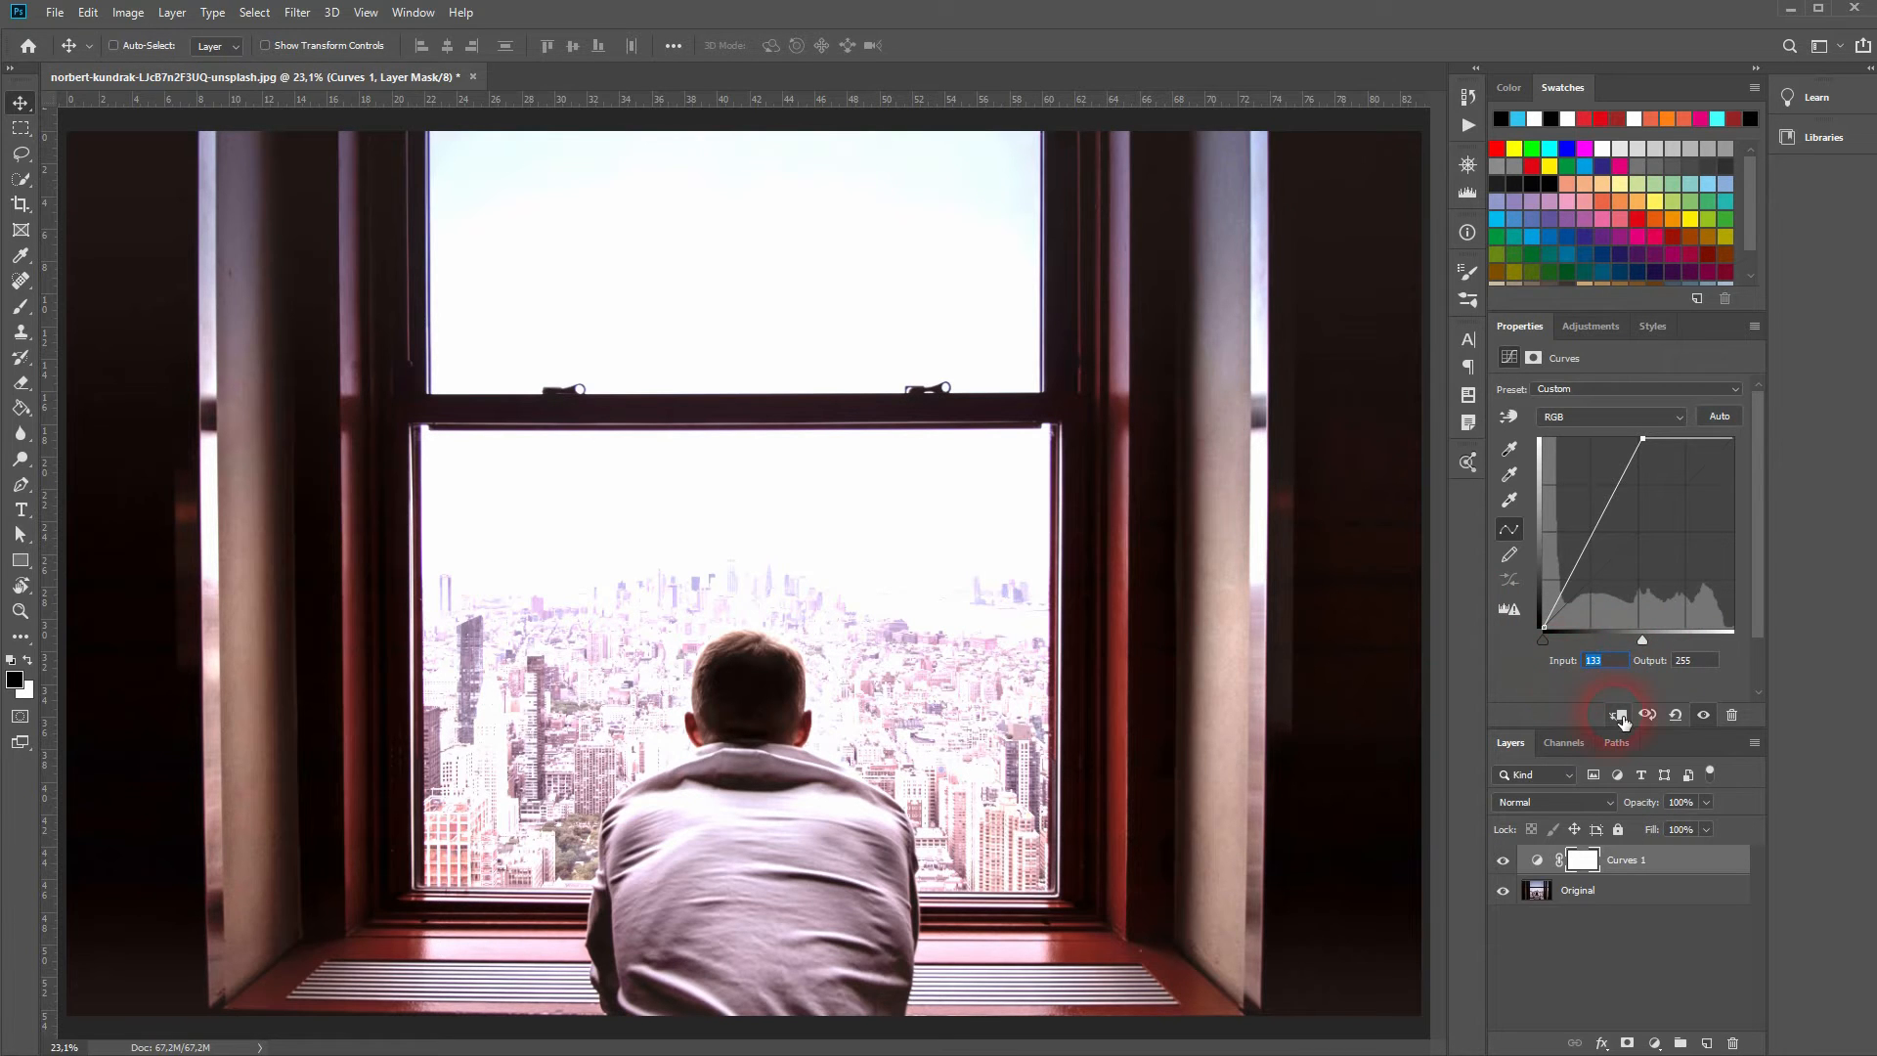
click(1667, 675)
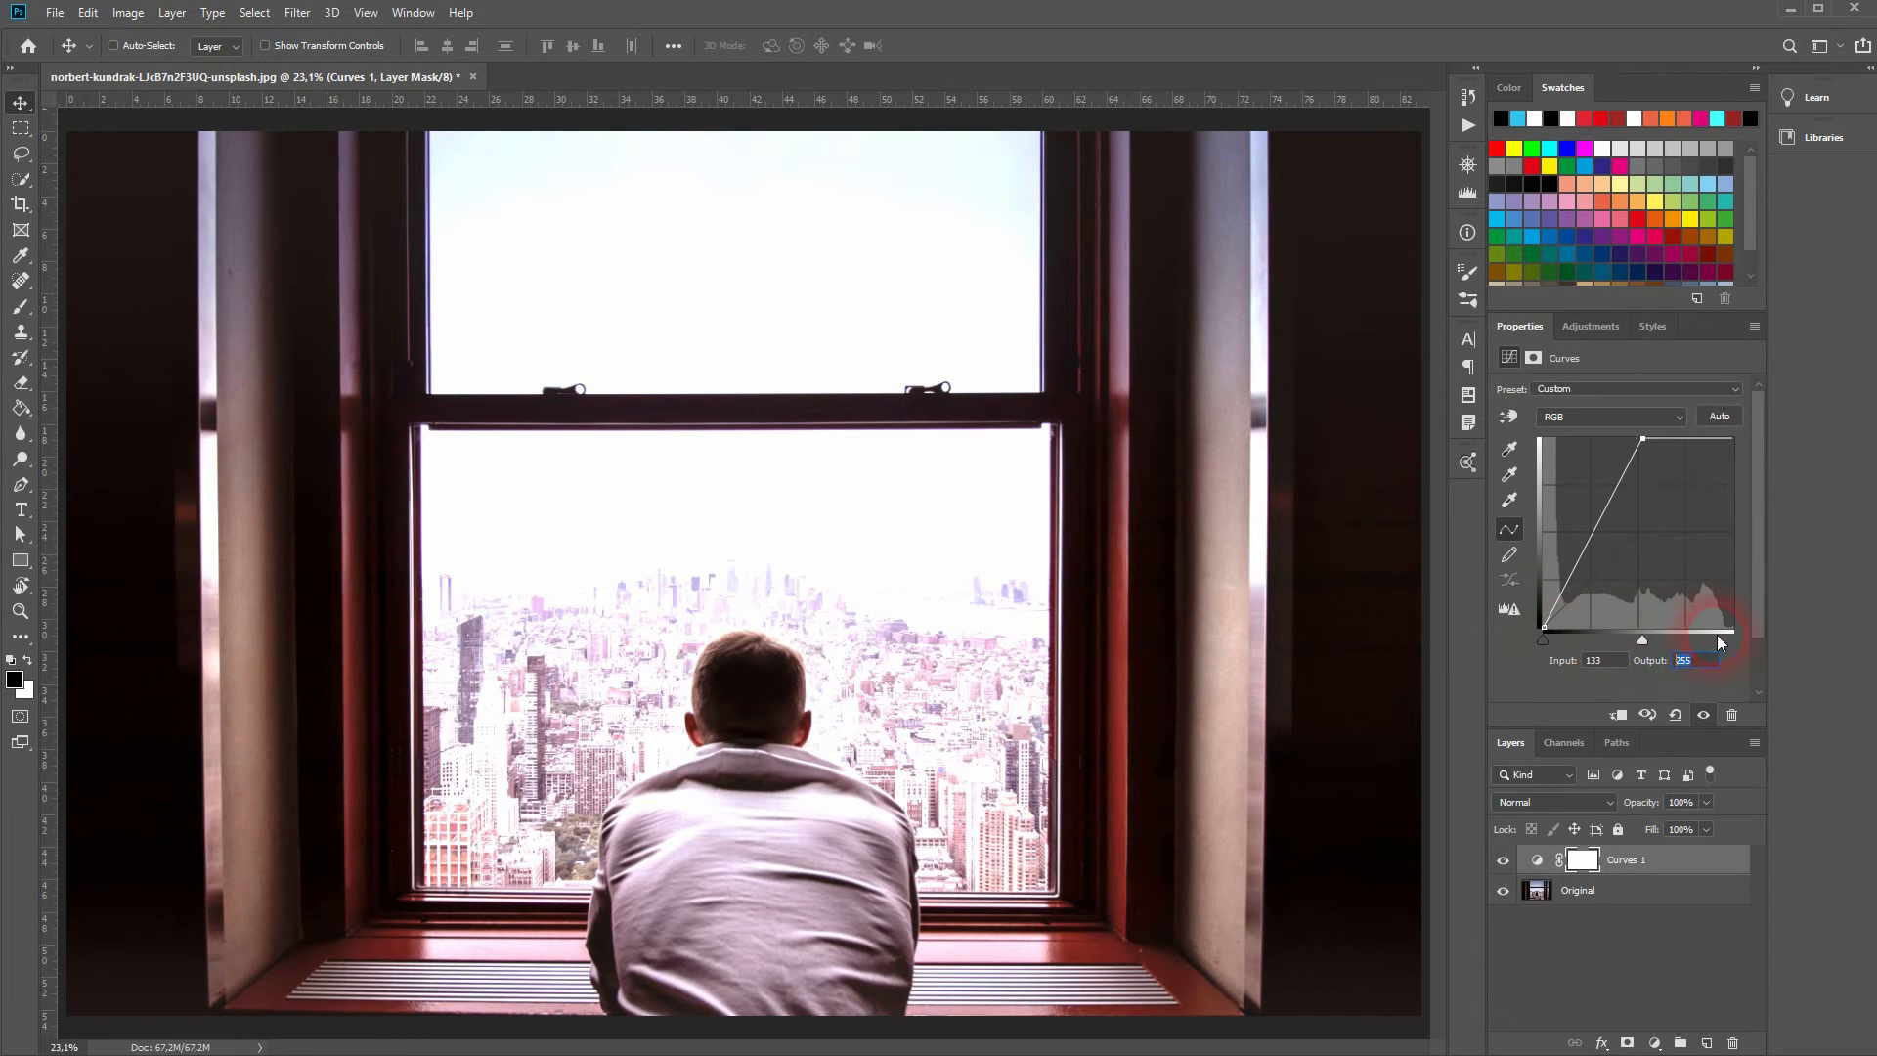
drag(1643, 637, 1738, 638)
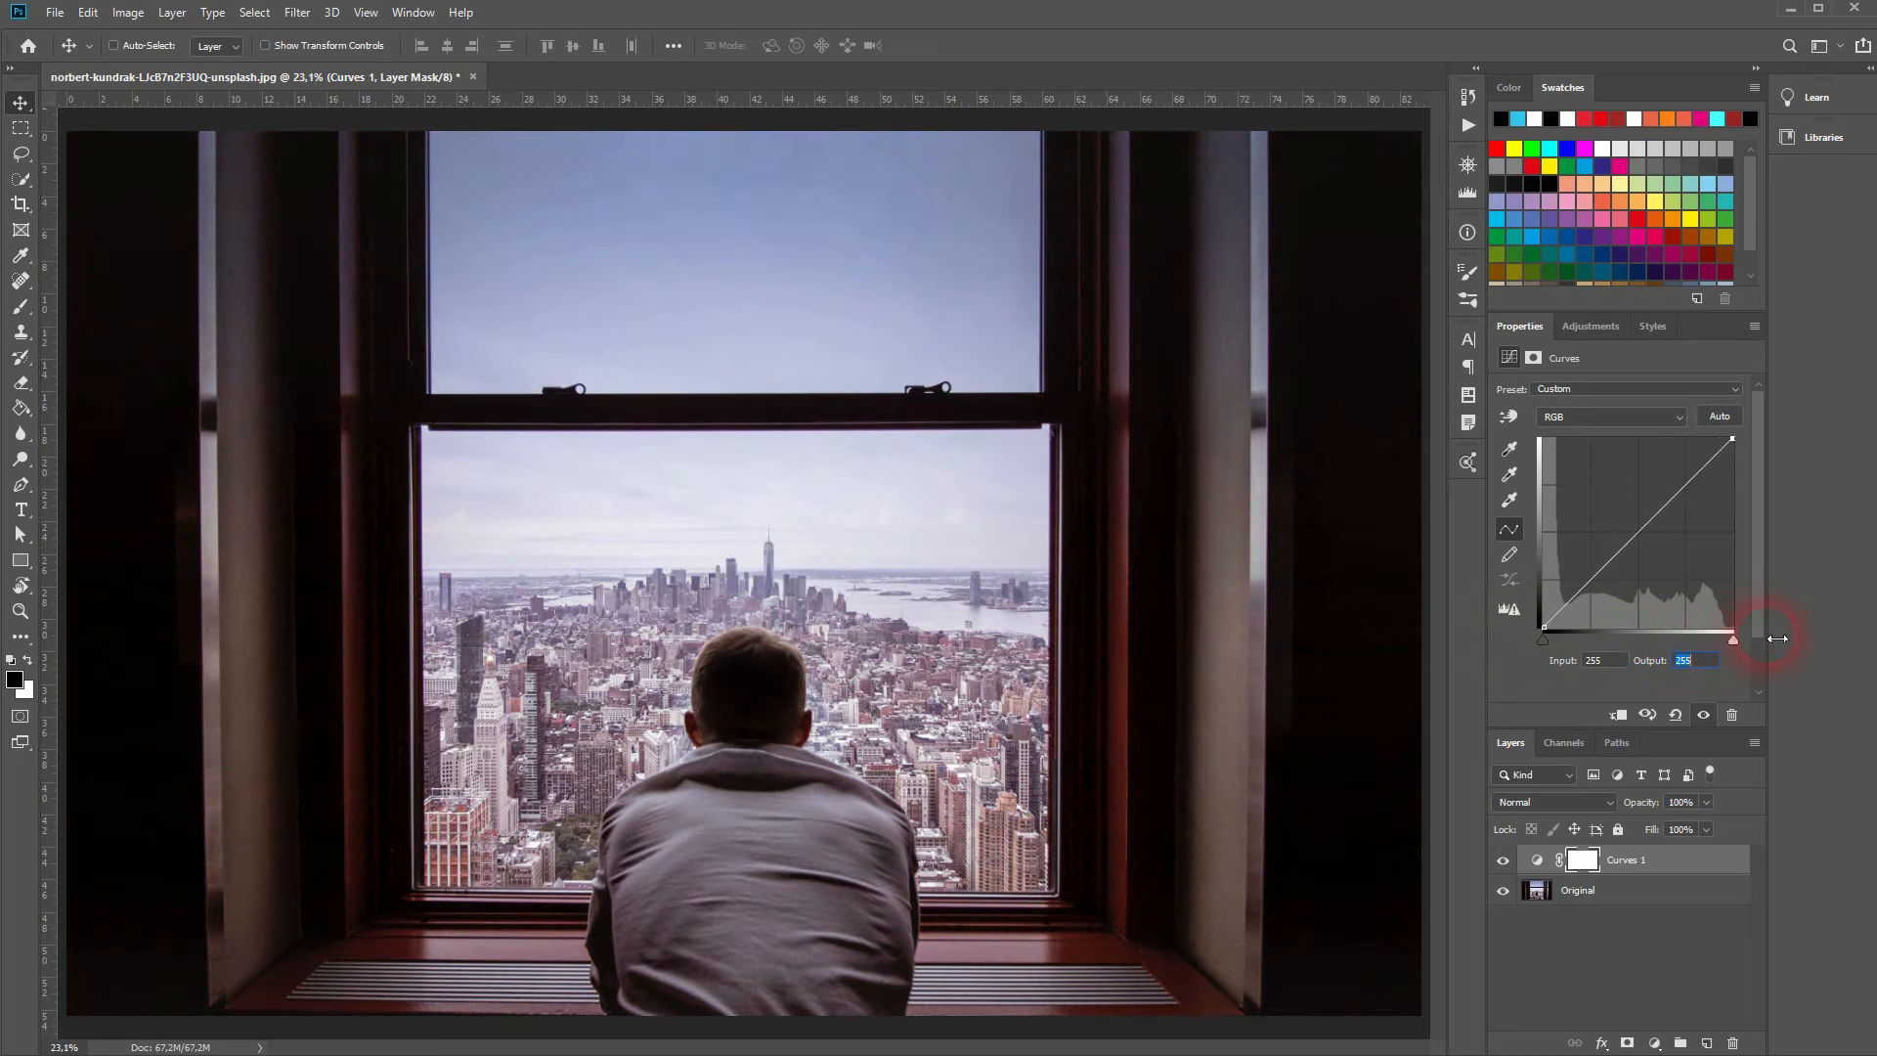
Step: Try raising the RGB curve's black point output to 143 and return it to 0
click(1544, 641)
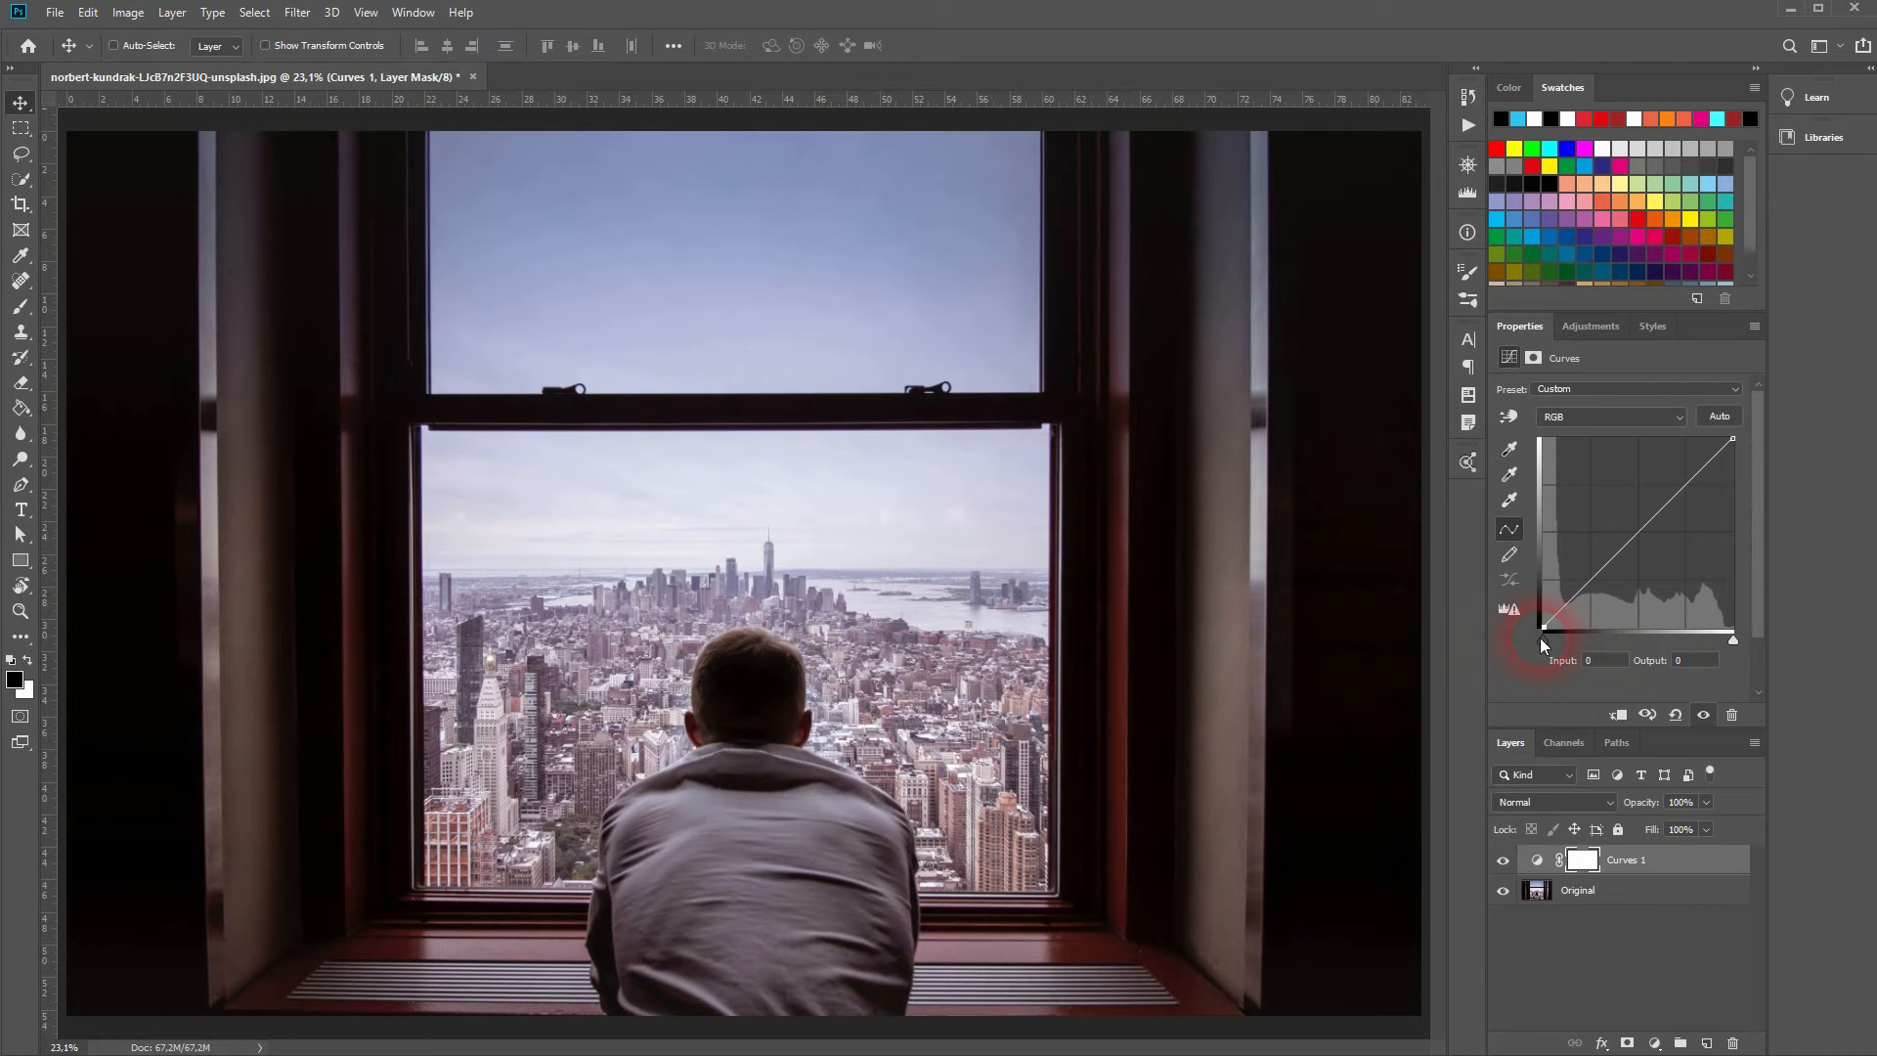
drag(1553, 637, 1489, 528)
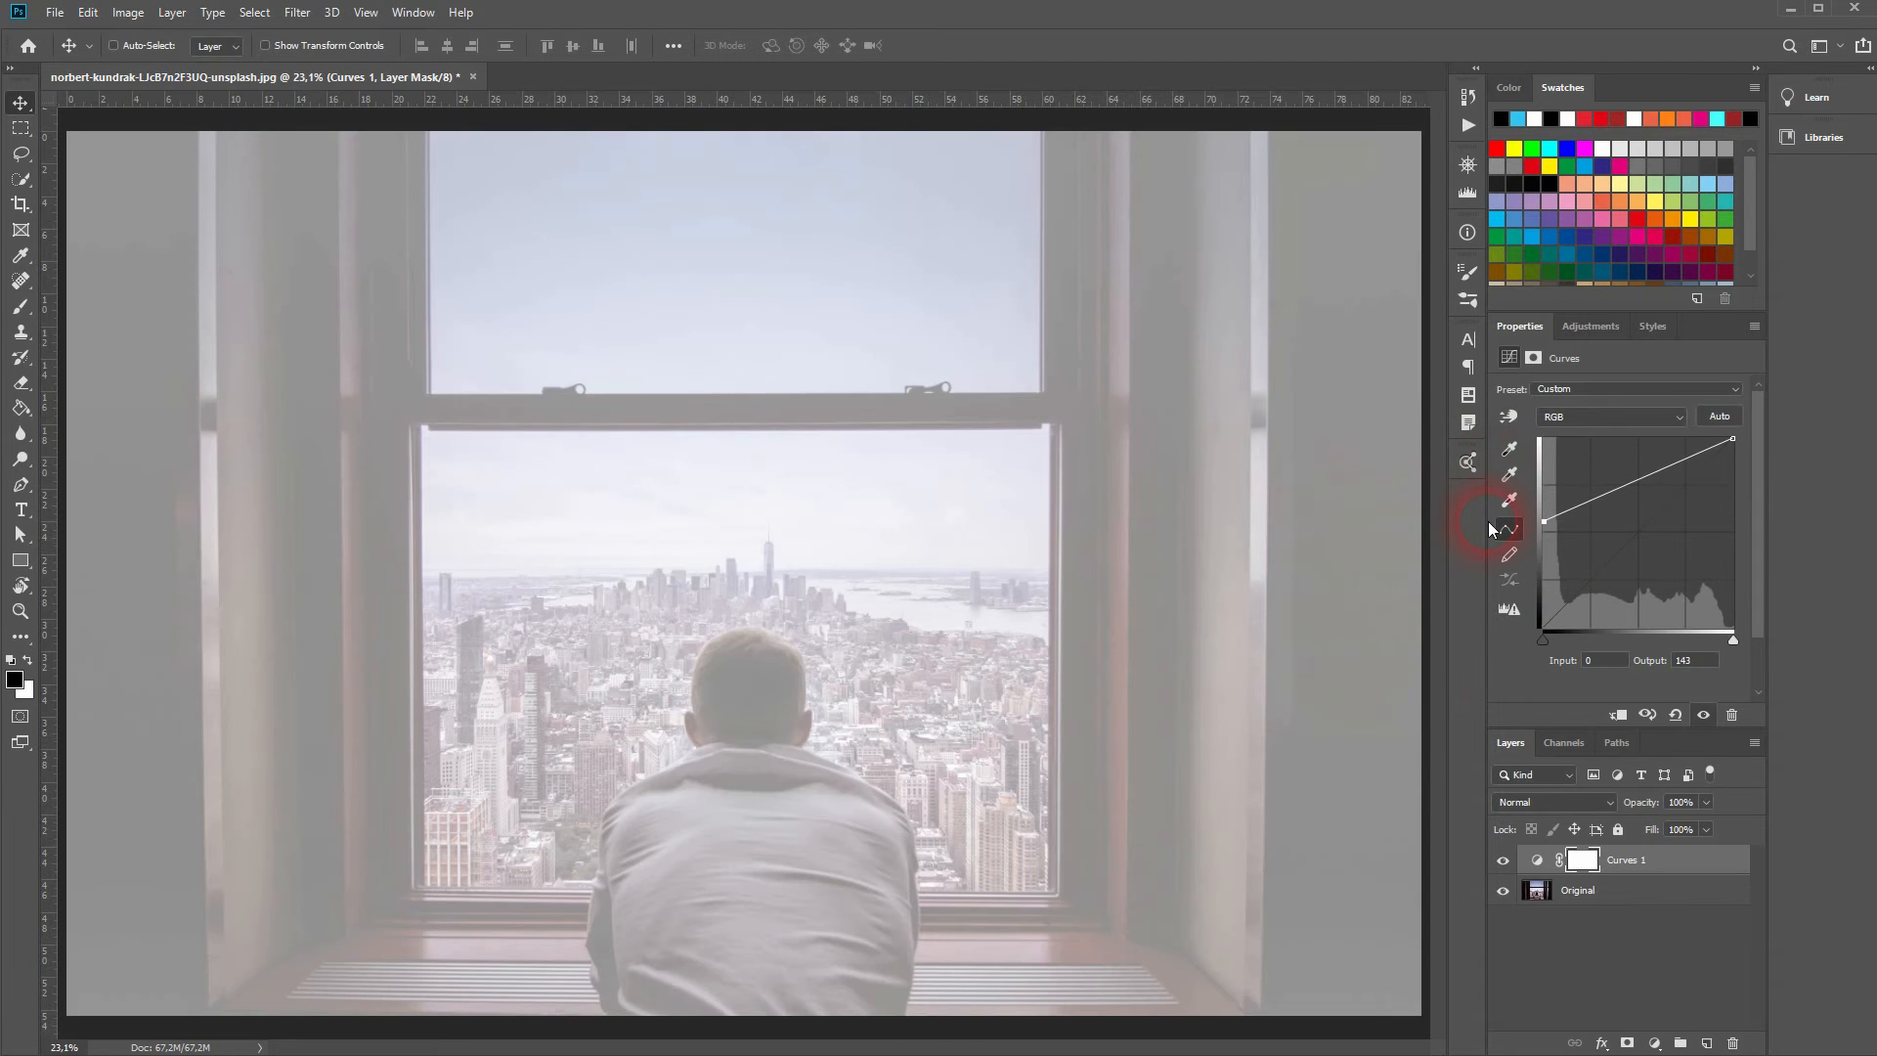
click(1713, 663)
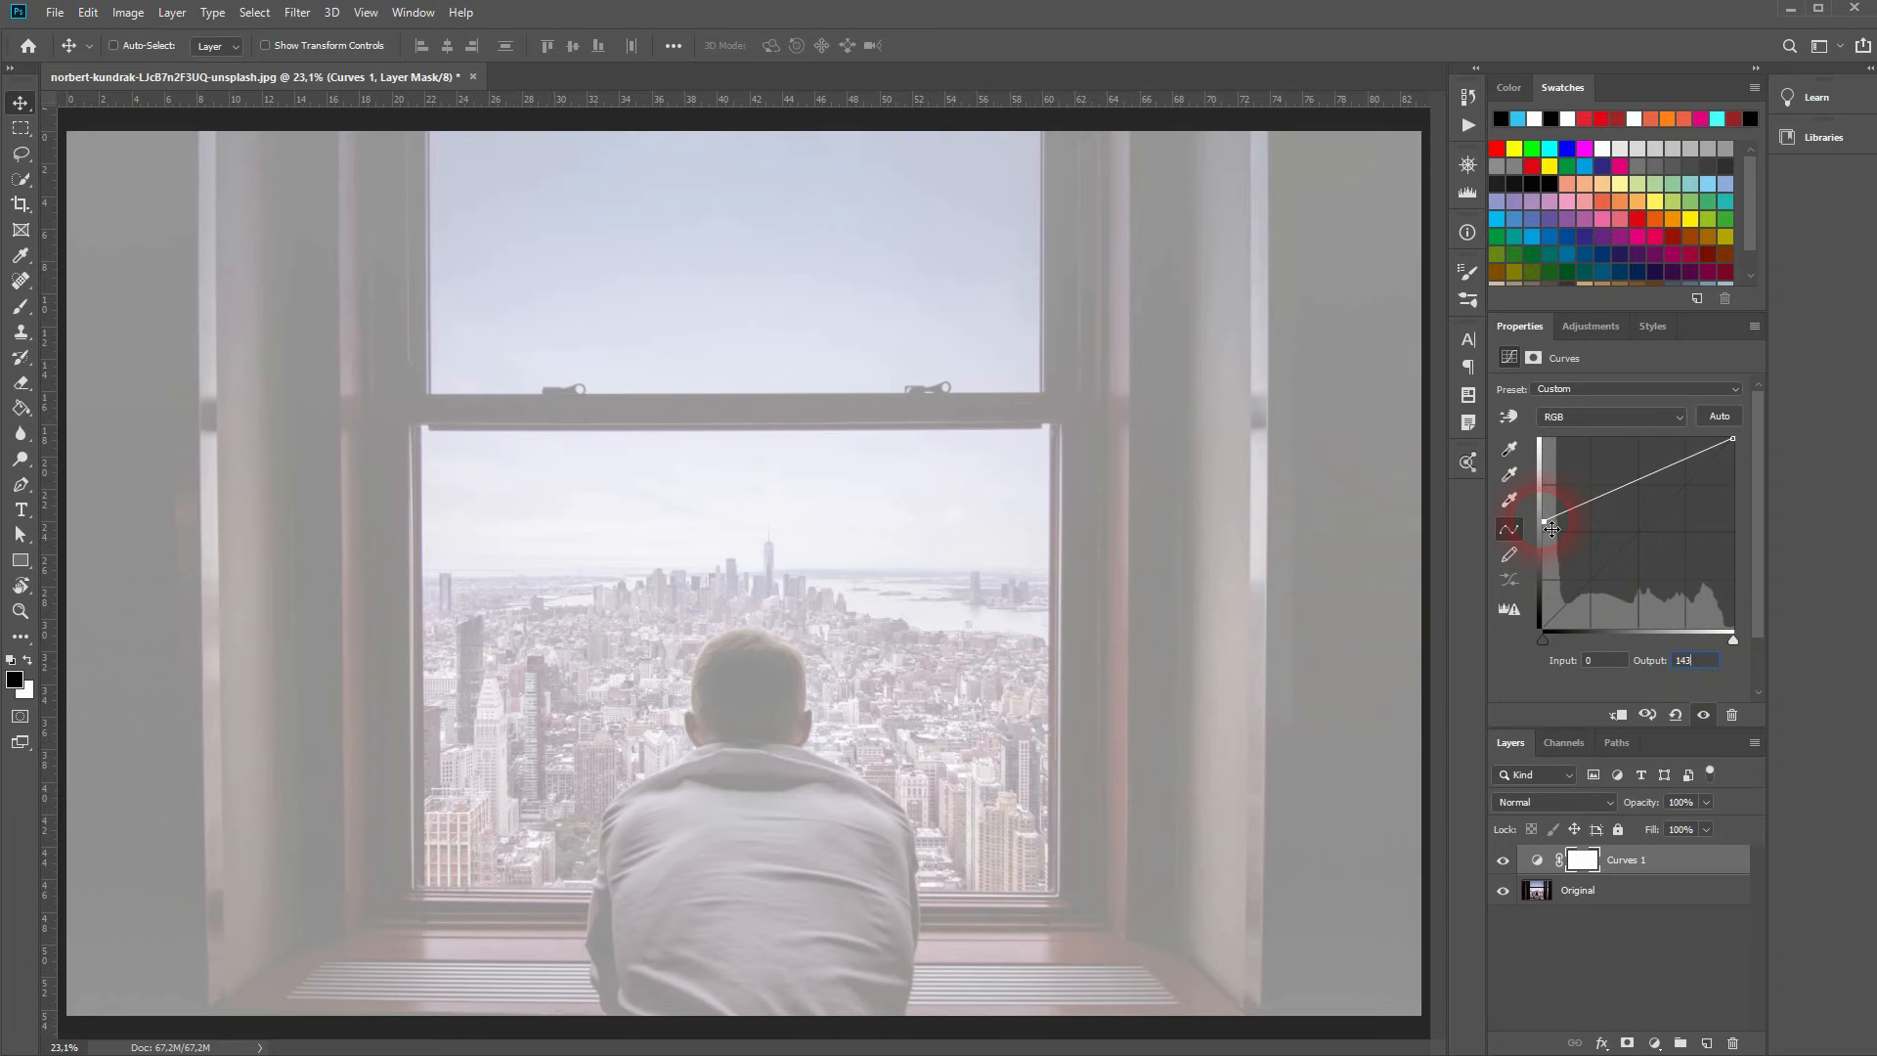
drag(1544, 521, 1530, 659)
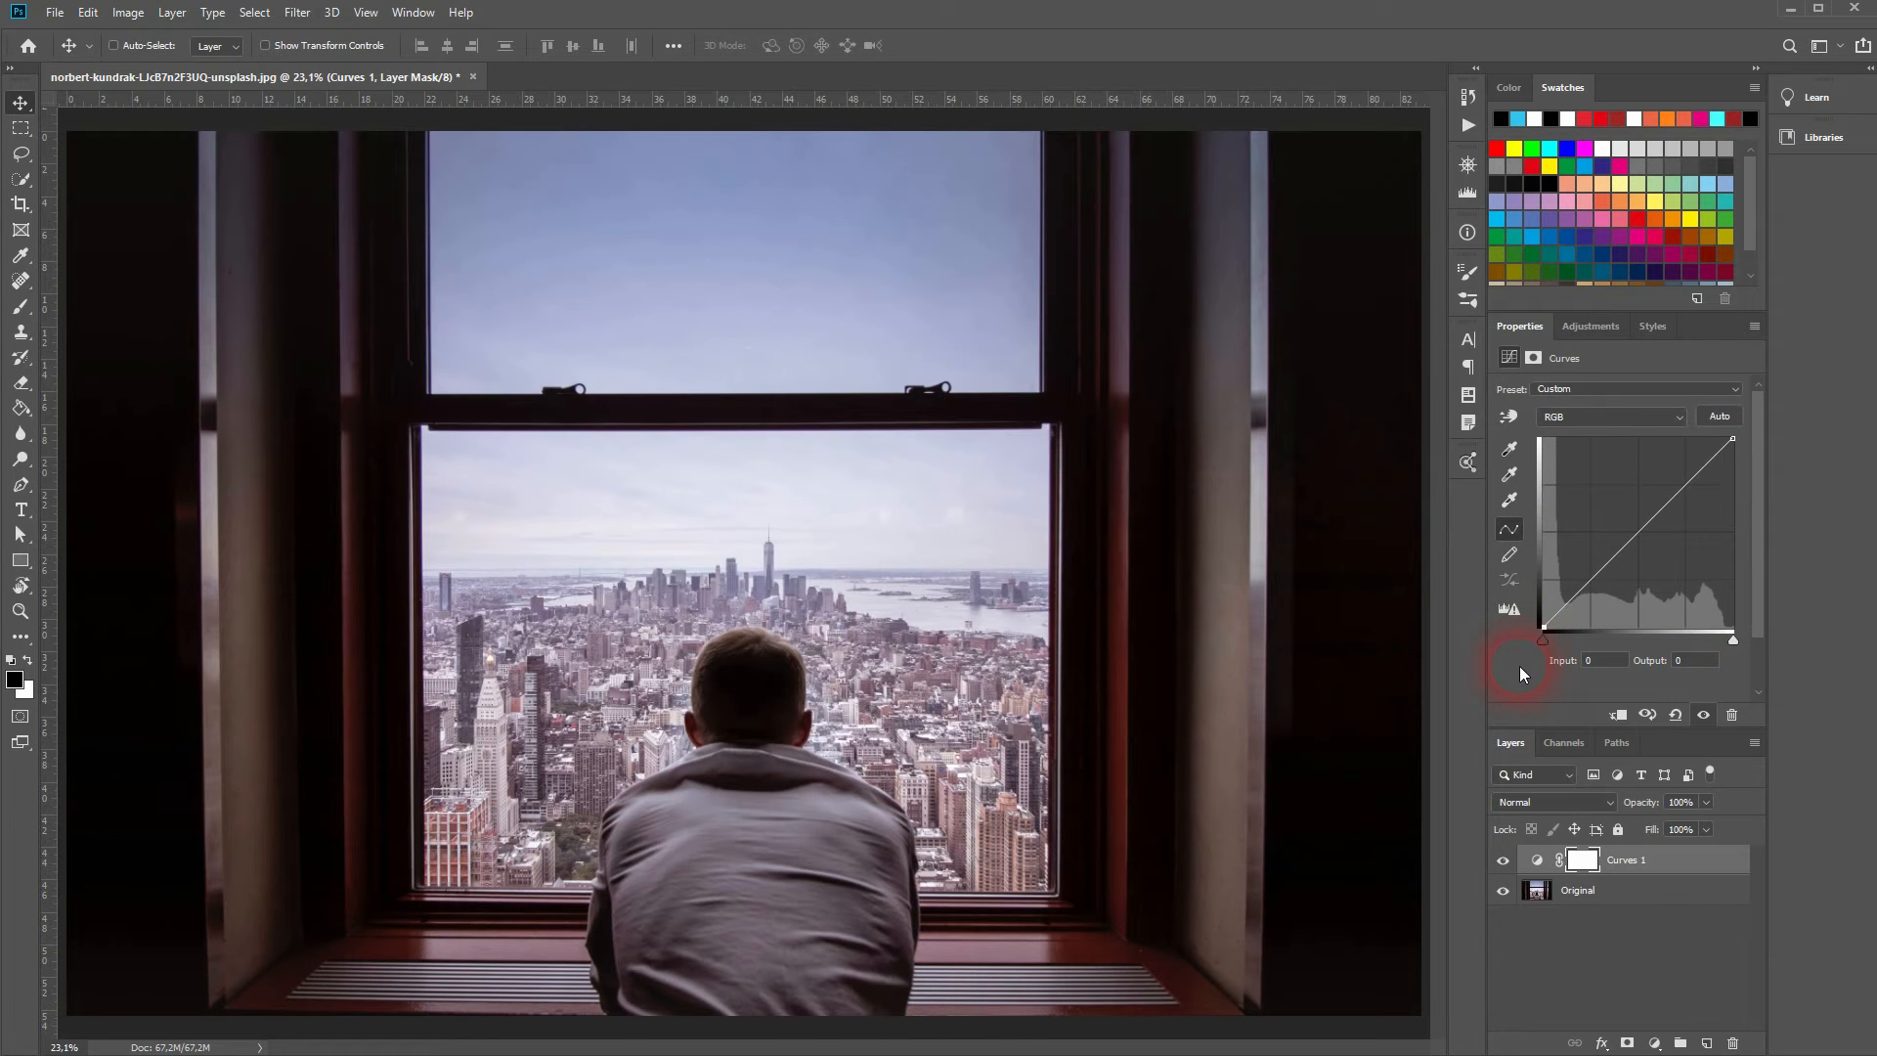
Step: Adjust the RGB curve's white point to input 241 with output 255 to brighten the highlights
drag(1732, 439, 1780, 432)
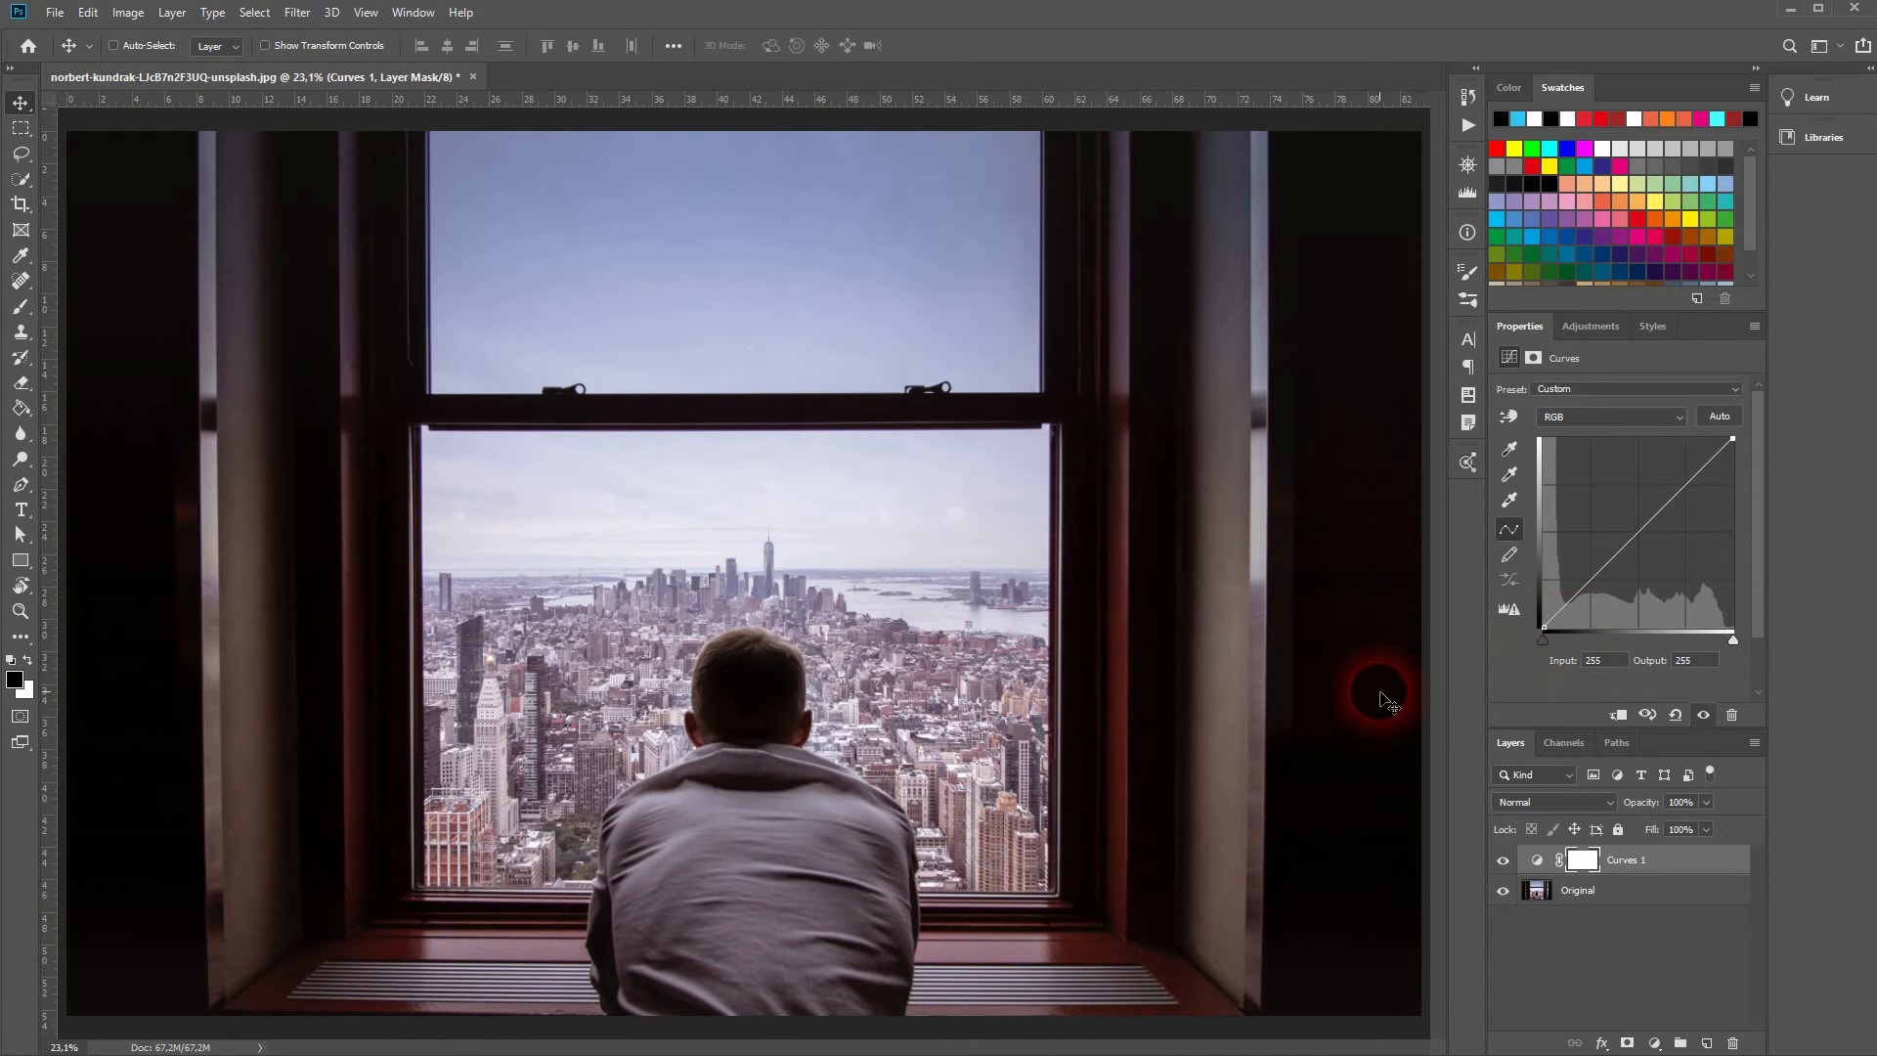
drag(1735, 641, 1727, 653)
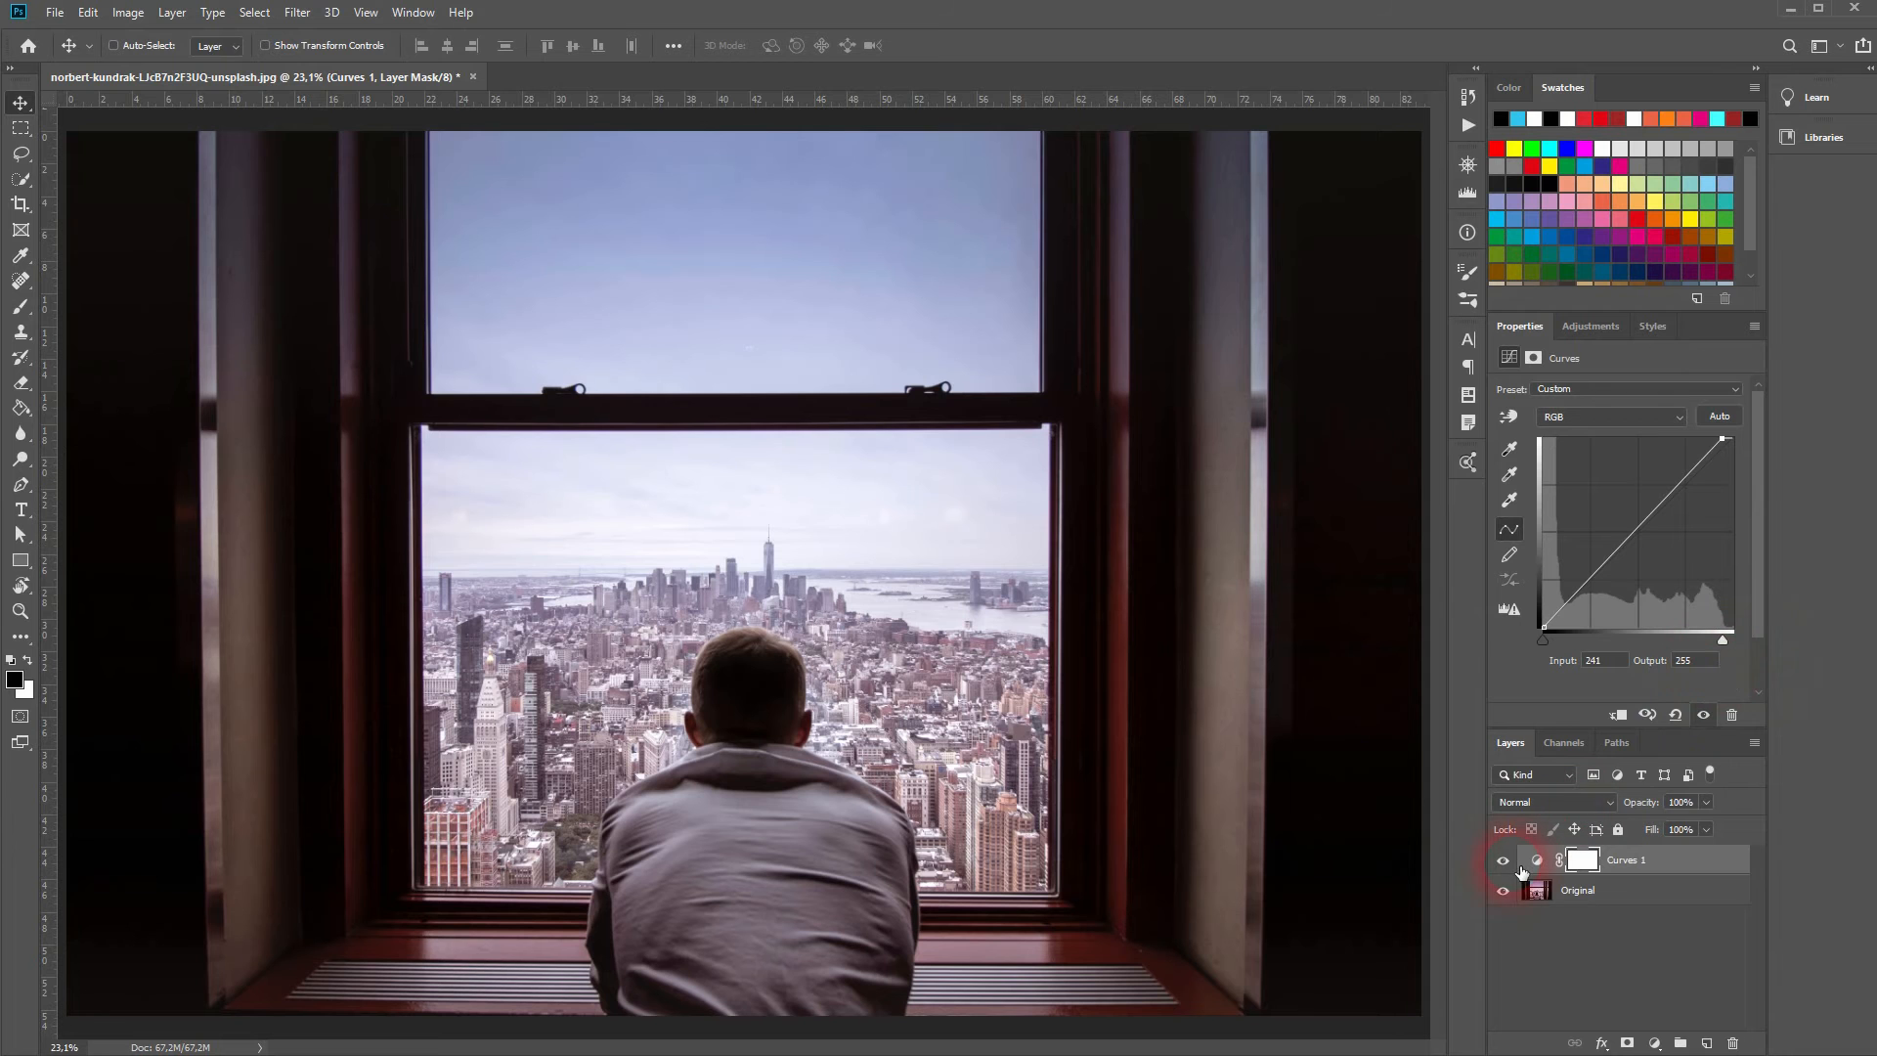
Step: Toggle the Curves 1 layer's visibility to compare the photo before and after the highlight adjustment
click(1503, 860)
click(1503, 860)
click(1504, 860)
Step: Keep the RGB black point at input 0 and add midtone, highlight and shadow points, with the shadow point at input 61, output 63
click(1542, 642)
mouse_move(1543, 649)
mouse_down()
mouse_move(1558, 648)
mouse_move(1540, 652)
mouse_up()
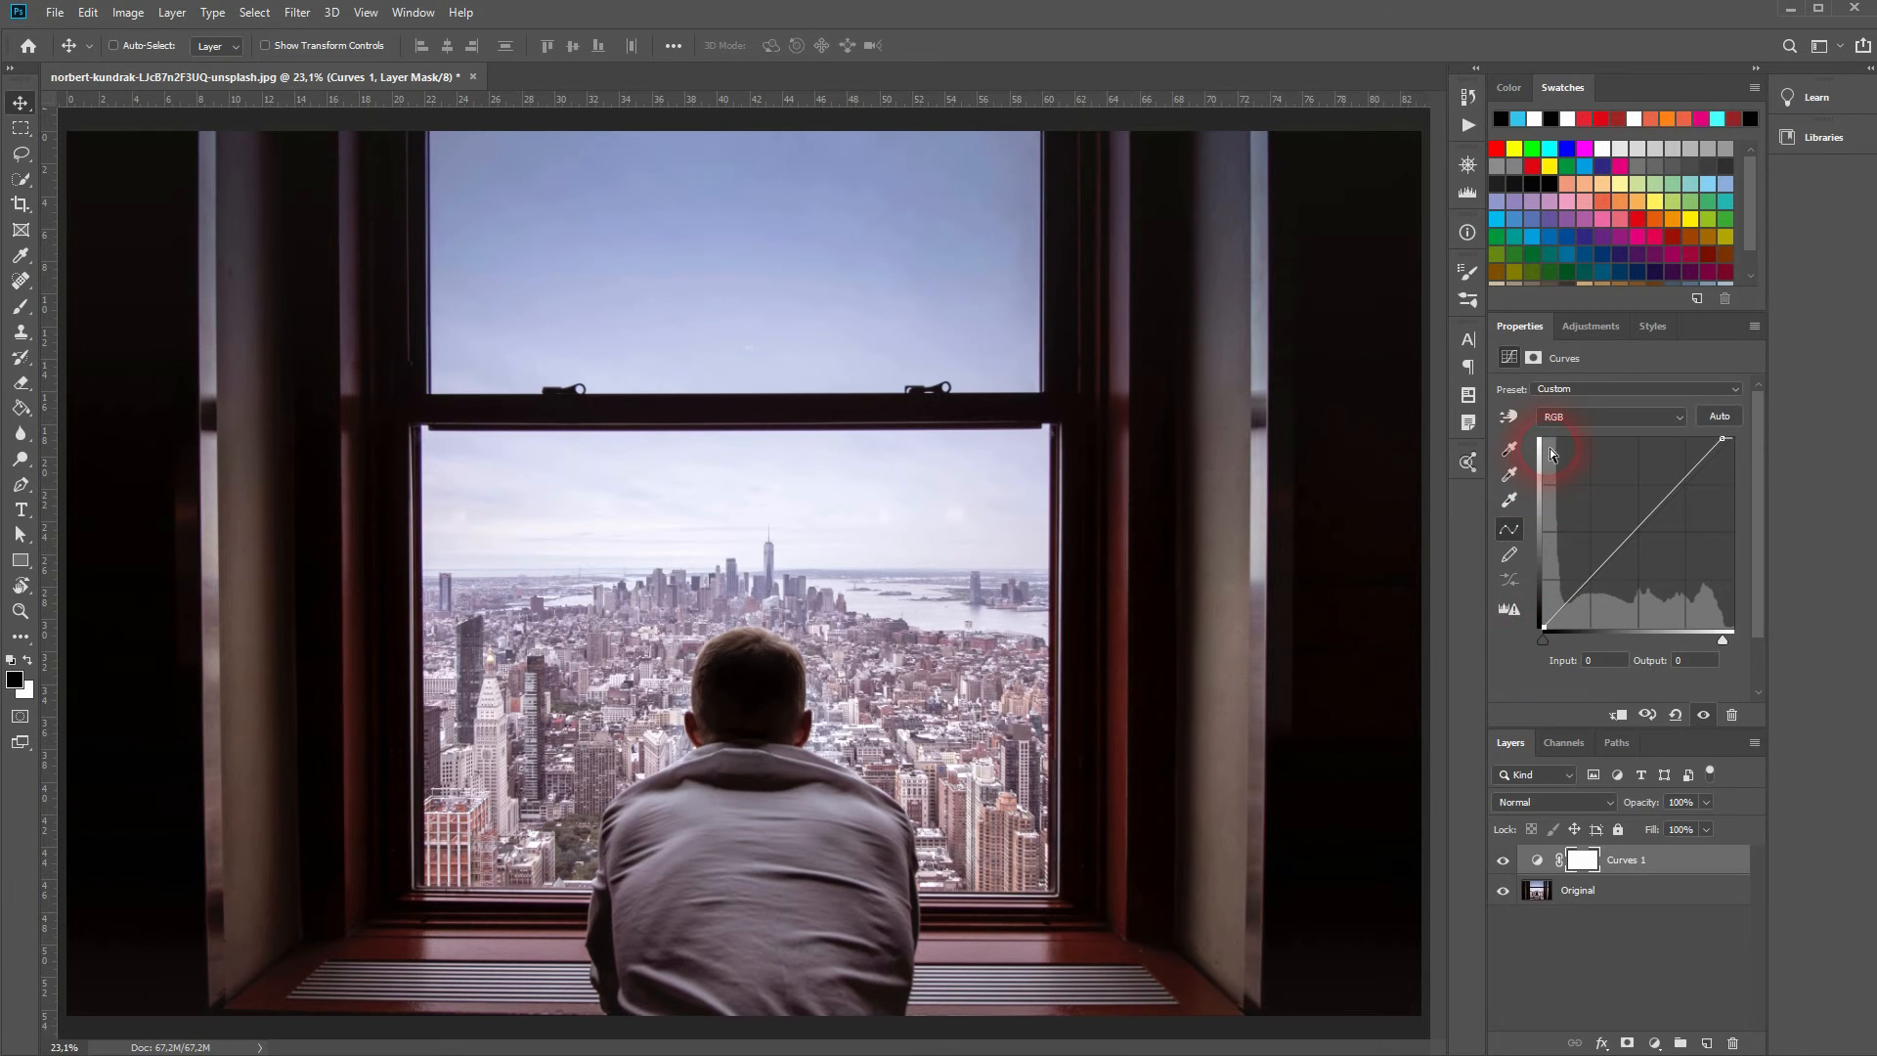
click(1636, 534)
mouse_move(1647, 567)
mouse_down()
mouse_move(1644, 591)
mouse_move(1642, 499)
mouse_move(1644, 537)
mouse_up()
drag(1591, 581, 1589, 581)
drag(1692, 492, 1689, 487)
Step: Try the Red channel's white point at inputs 242 and 196, then settle it slightly inside the histogram's bright end
click(1619, 418)
click(1616, 455)
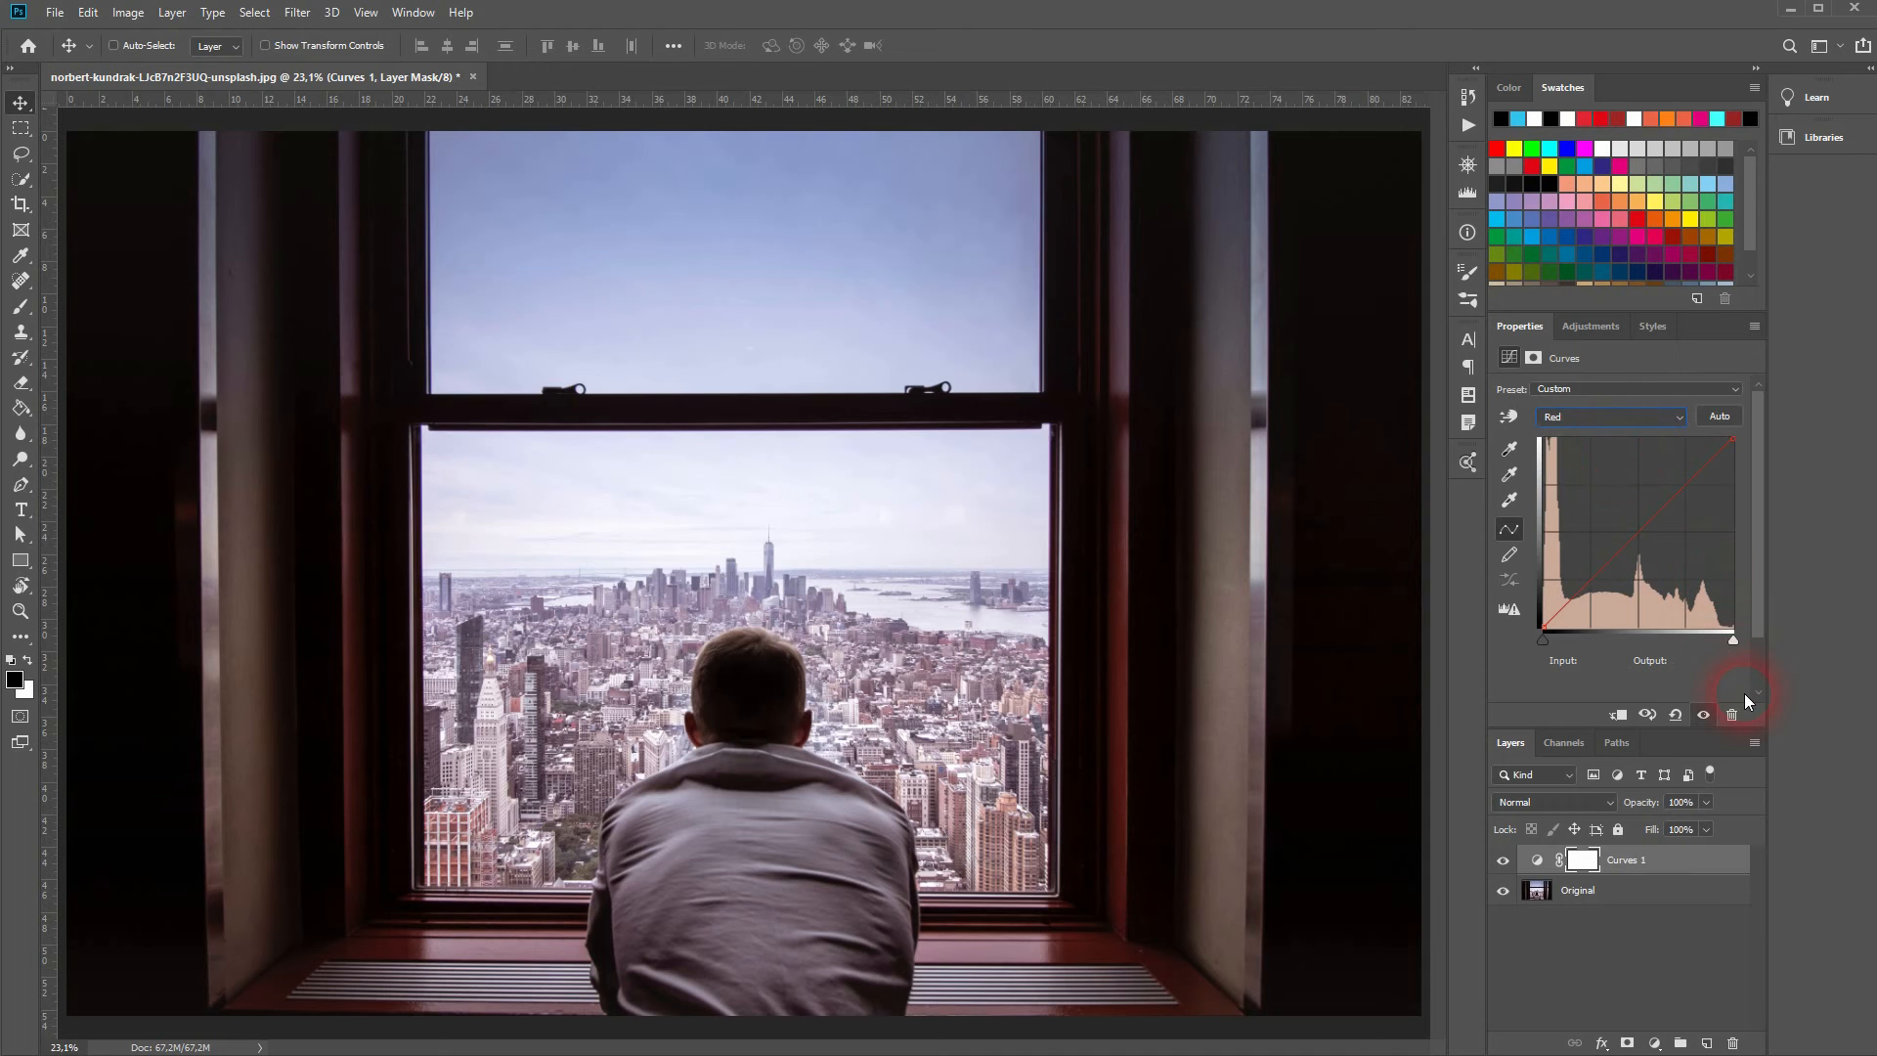
drag(1734, 638, 1723, 637)
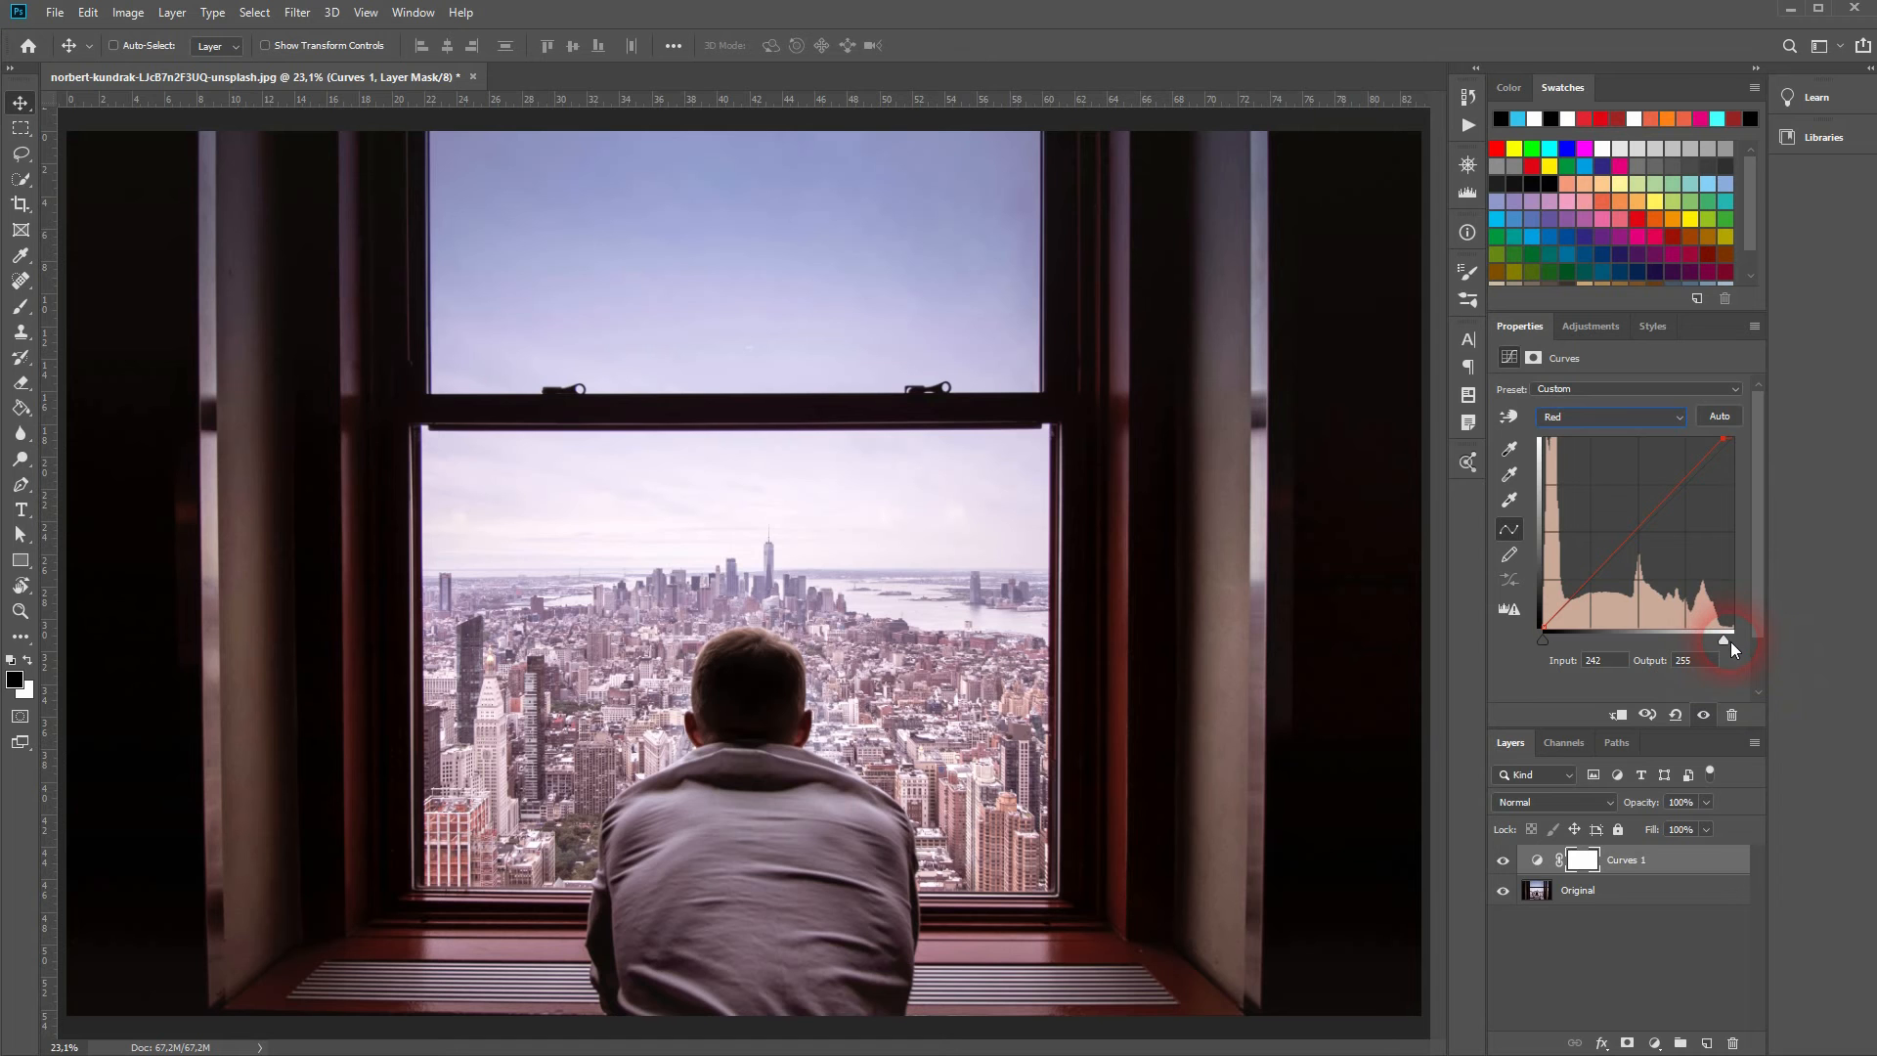
drag(1735, 641, 1697, 641)
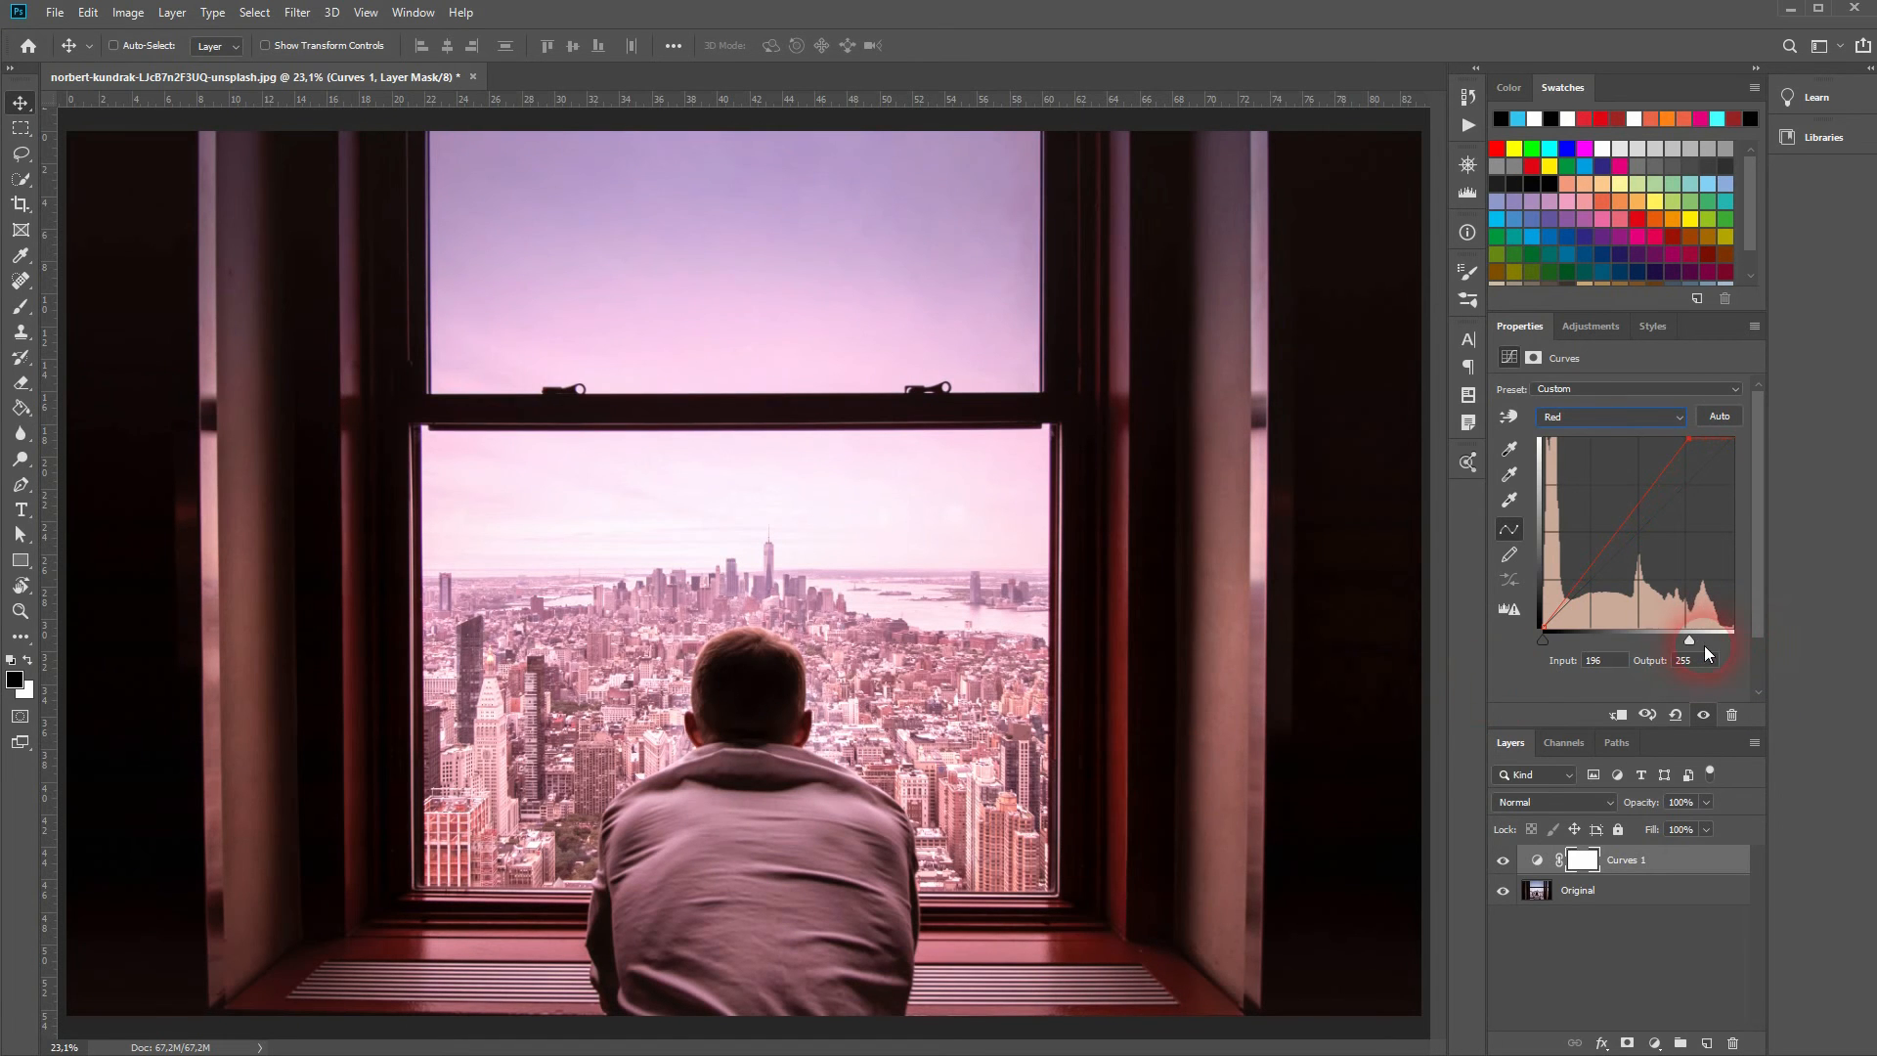
drag(1701, 641, 1730, 643)
click(1543, 626)
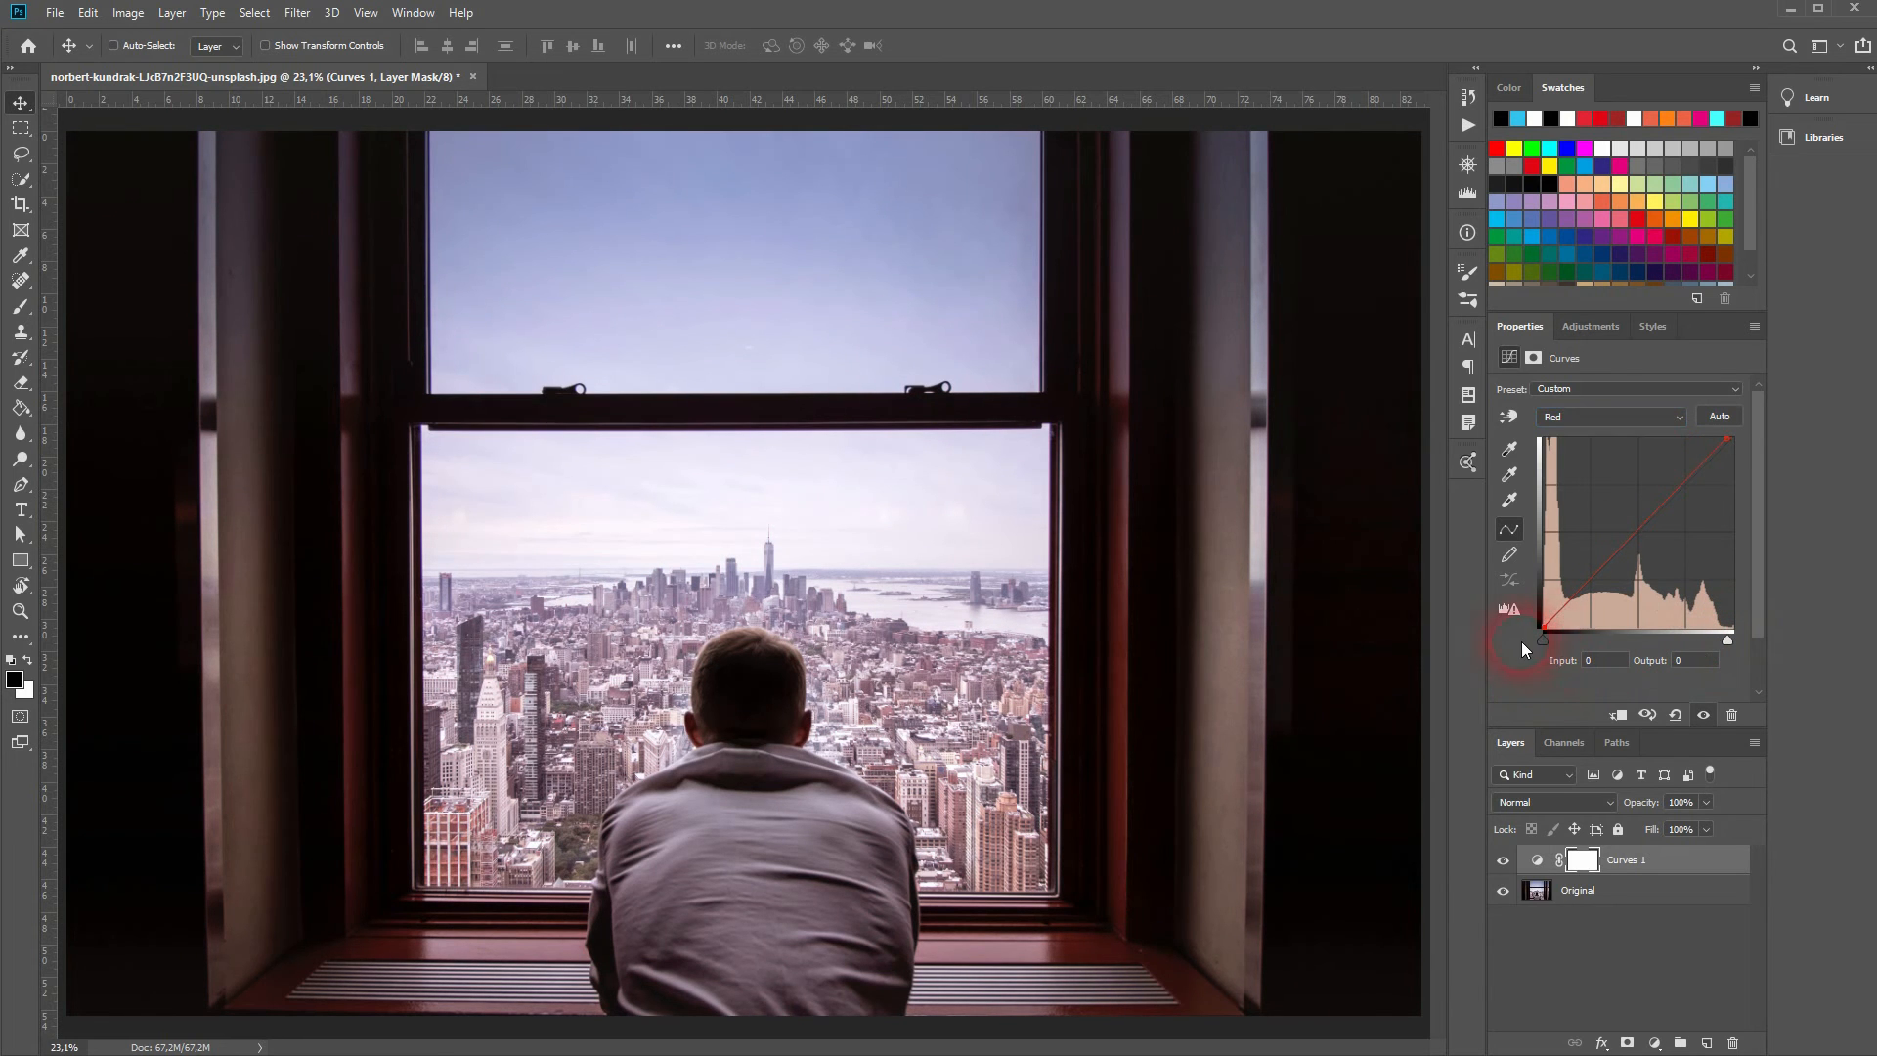
Step: Set the Green channel's white point to input 243 with output 255
click(1640, 418)
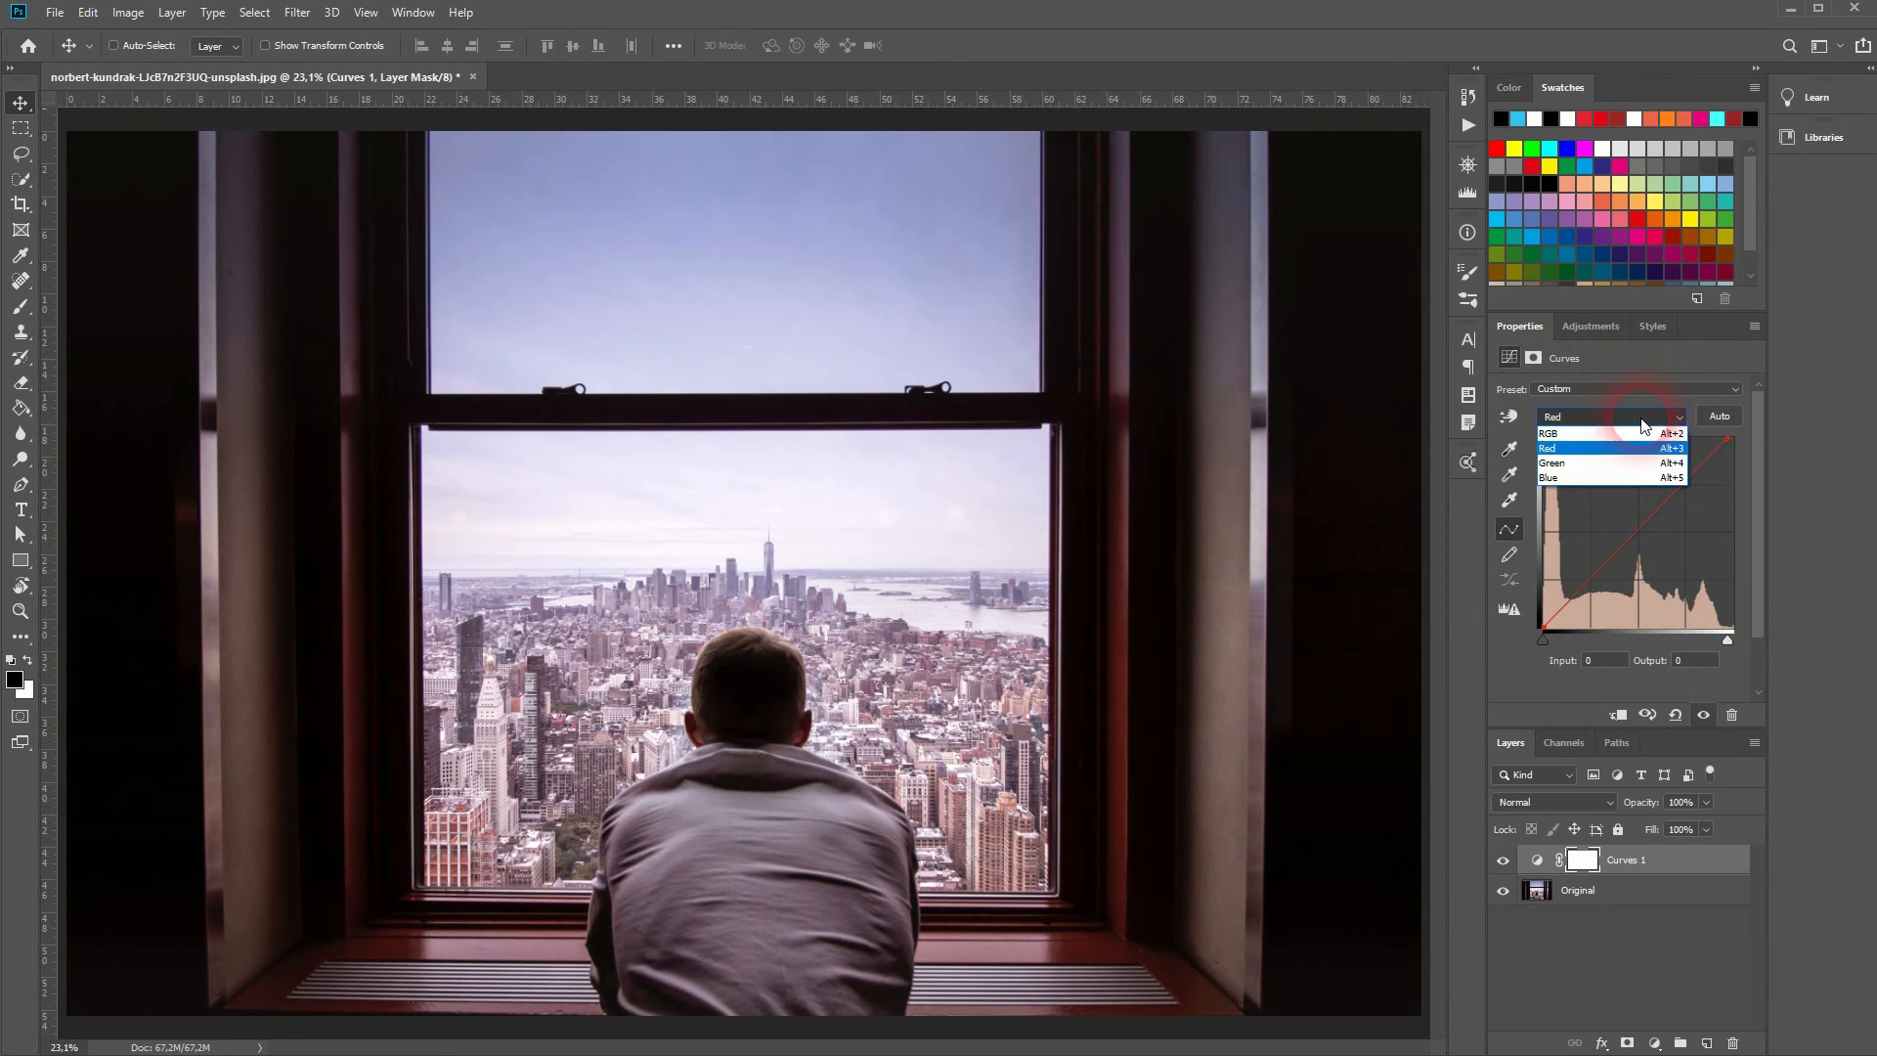
click(1632, 468)
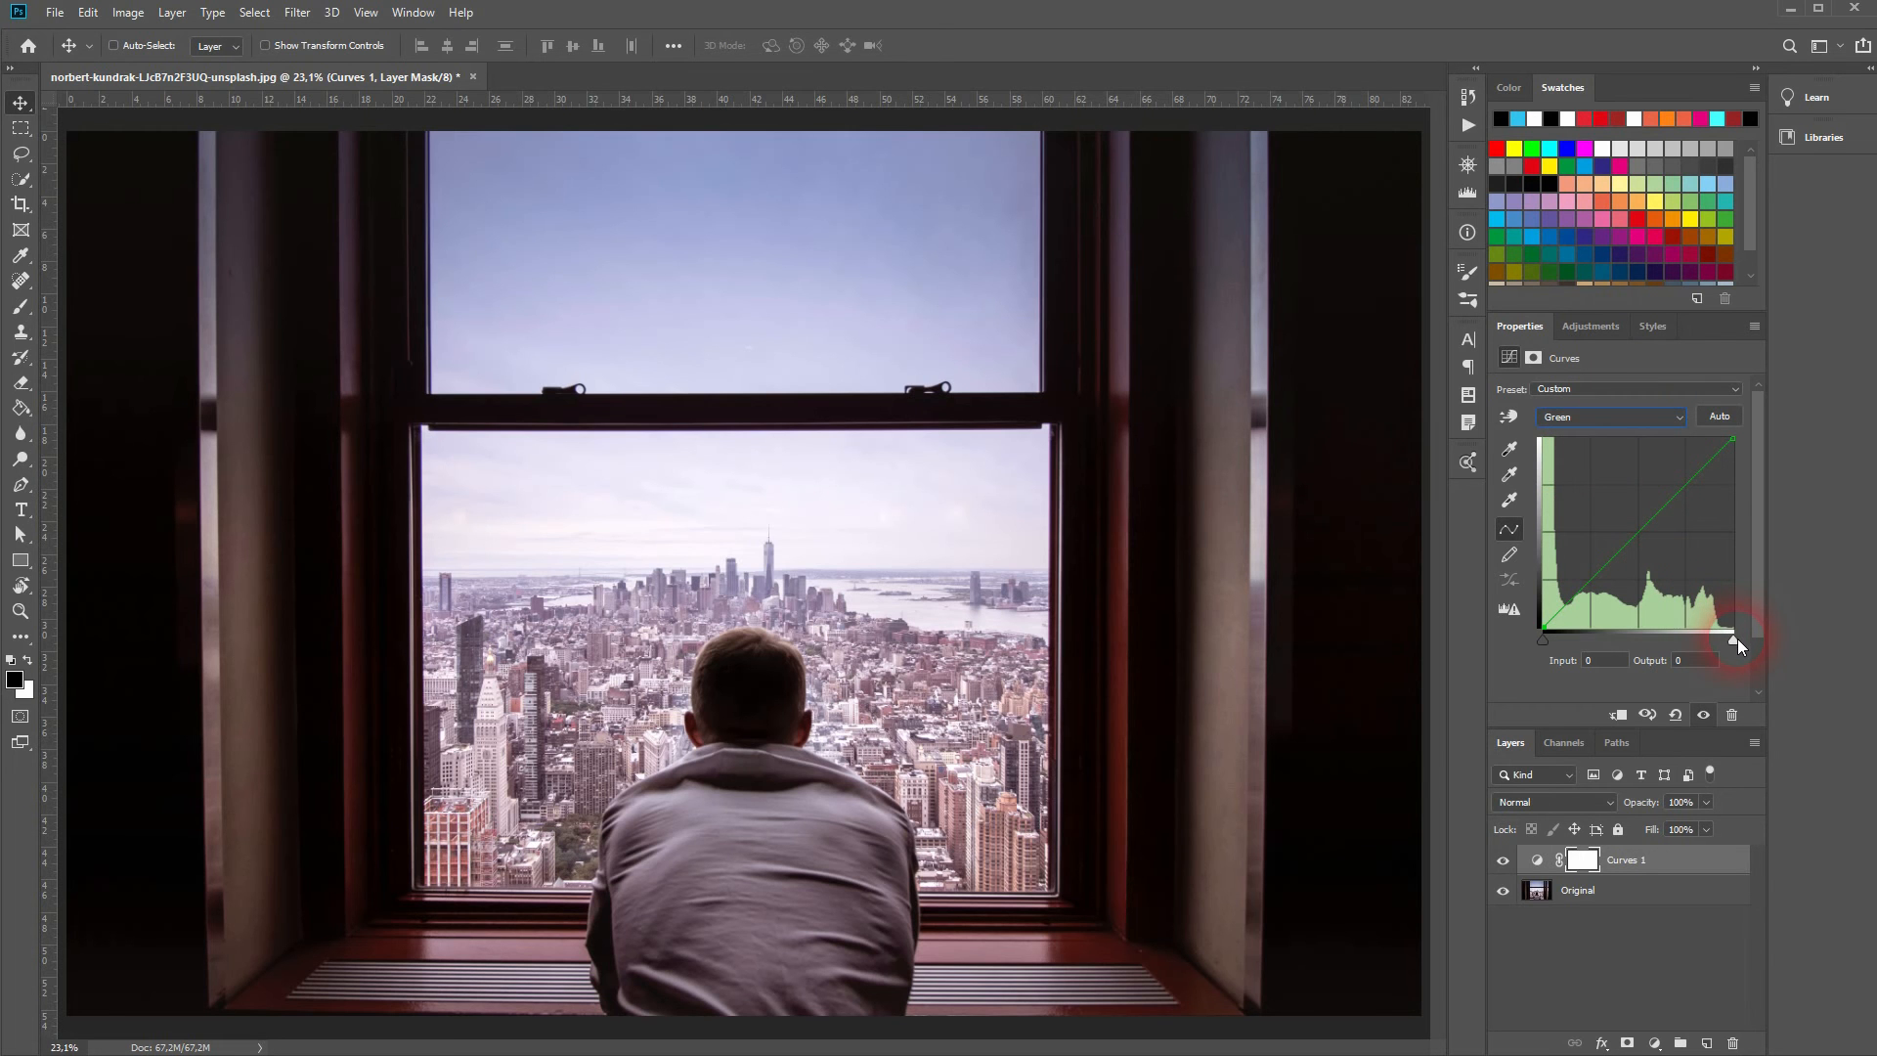
mouse_move(1735, 639)
mouse_down()
mouse_move(1532, 653)
mouse_move(1725, 645)
mouse_up()
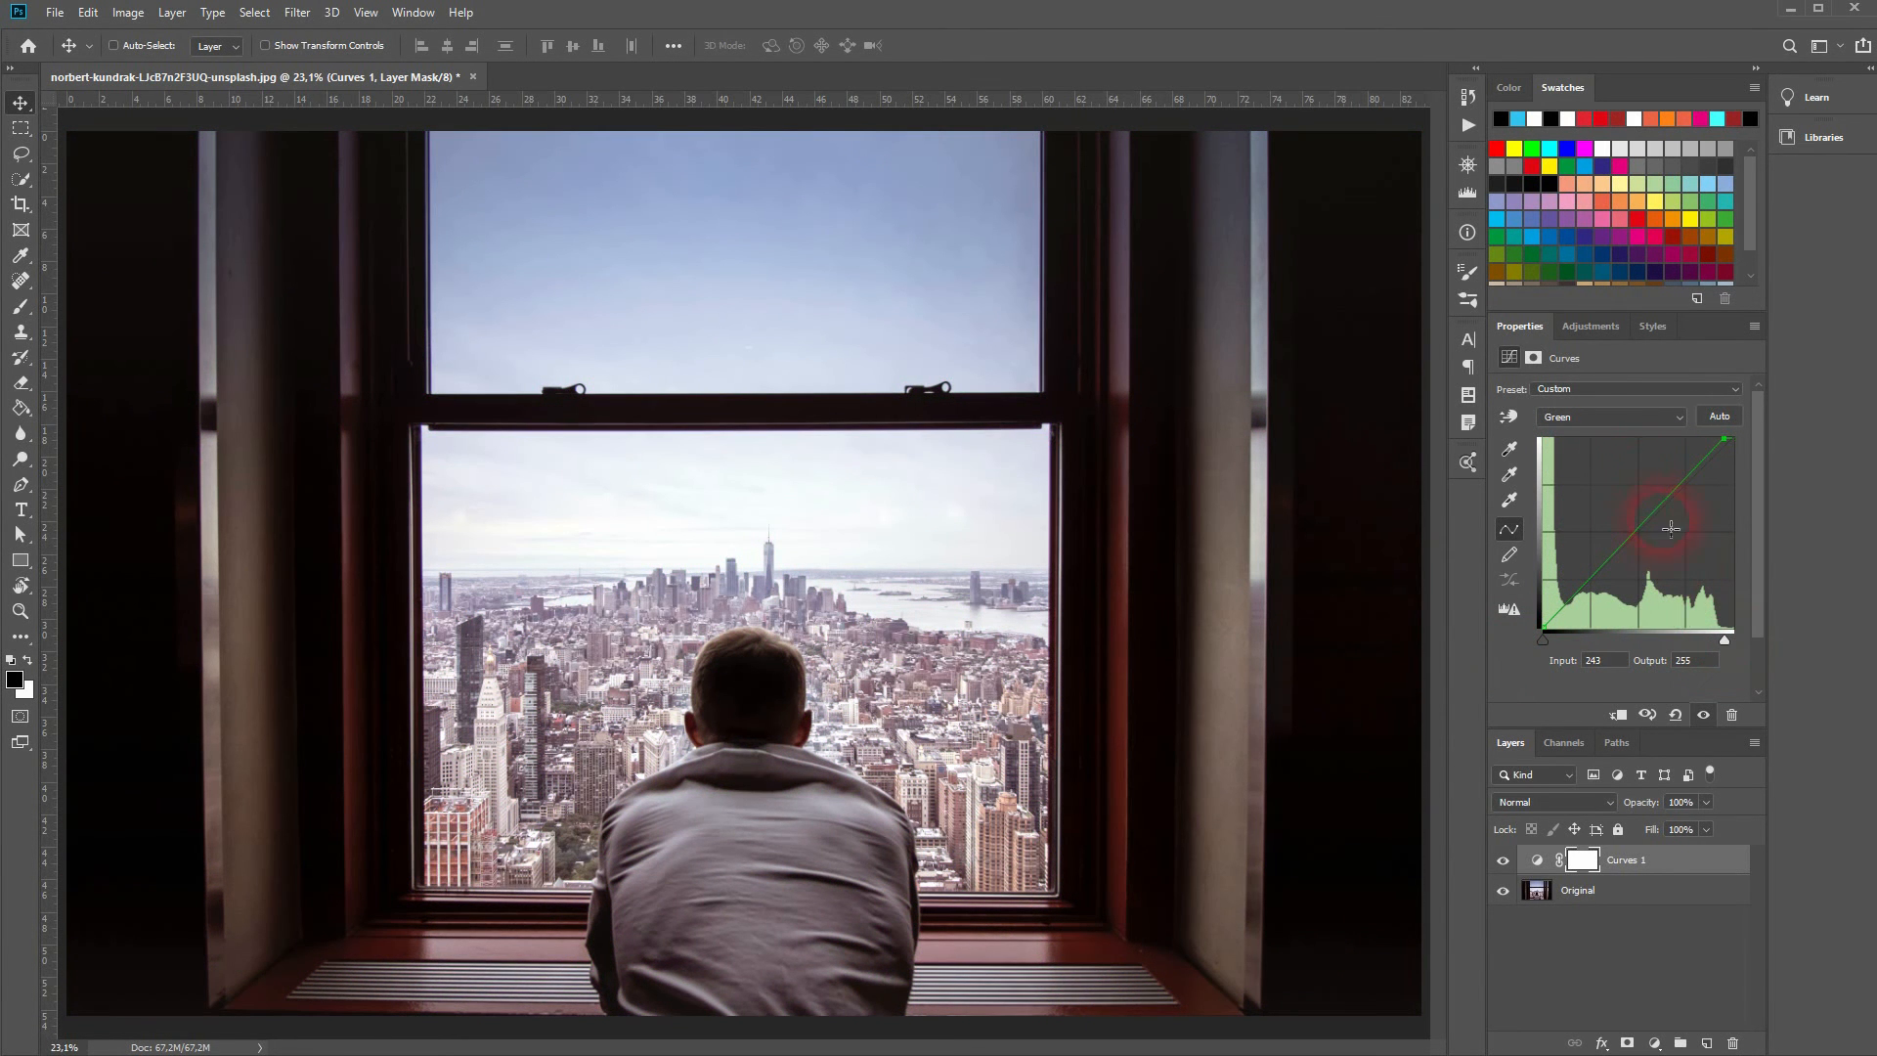
Step: Set the Blue channel's white point to input 247 with output 255
click(1587, 415)
click(1582, 477)
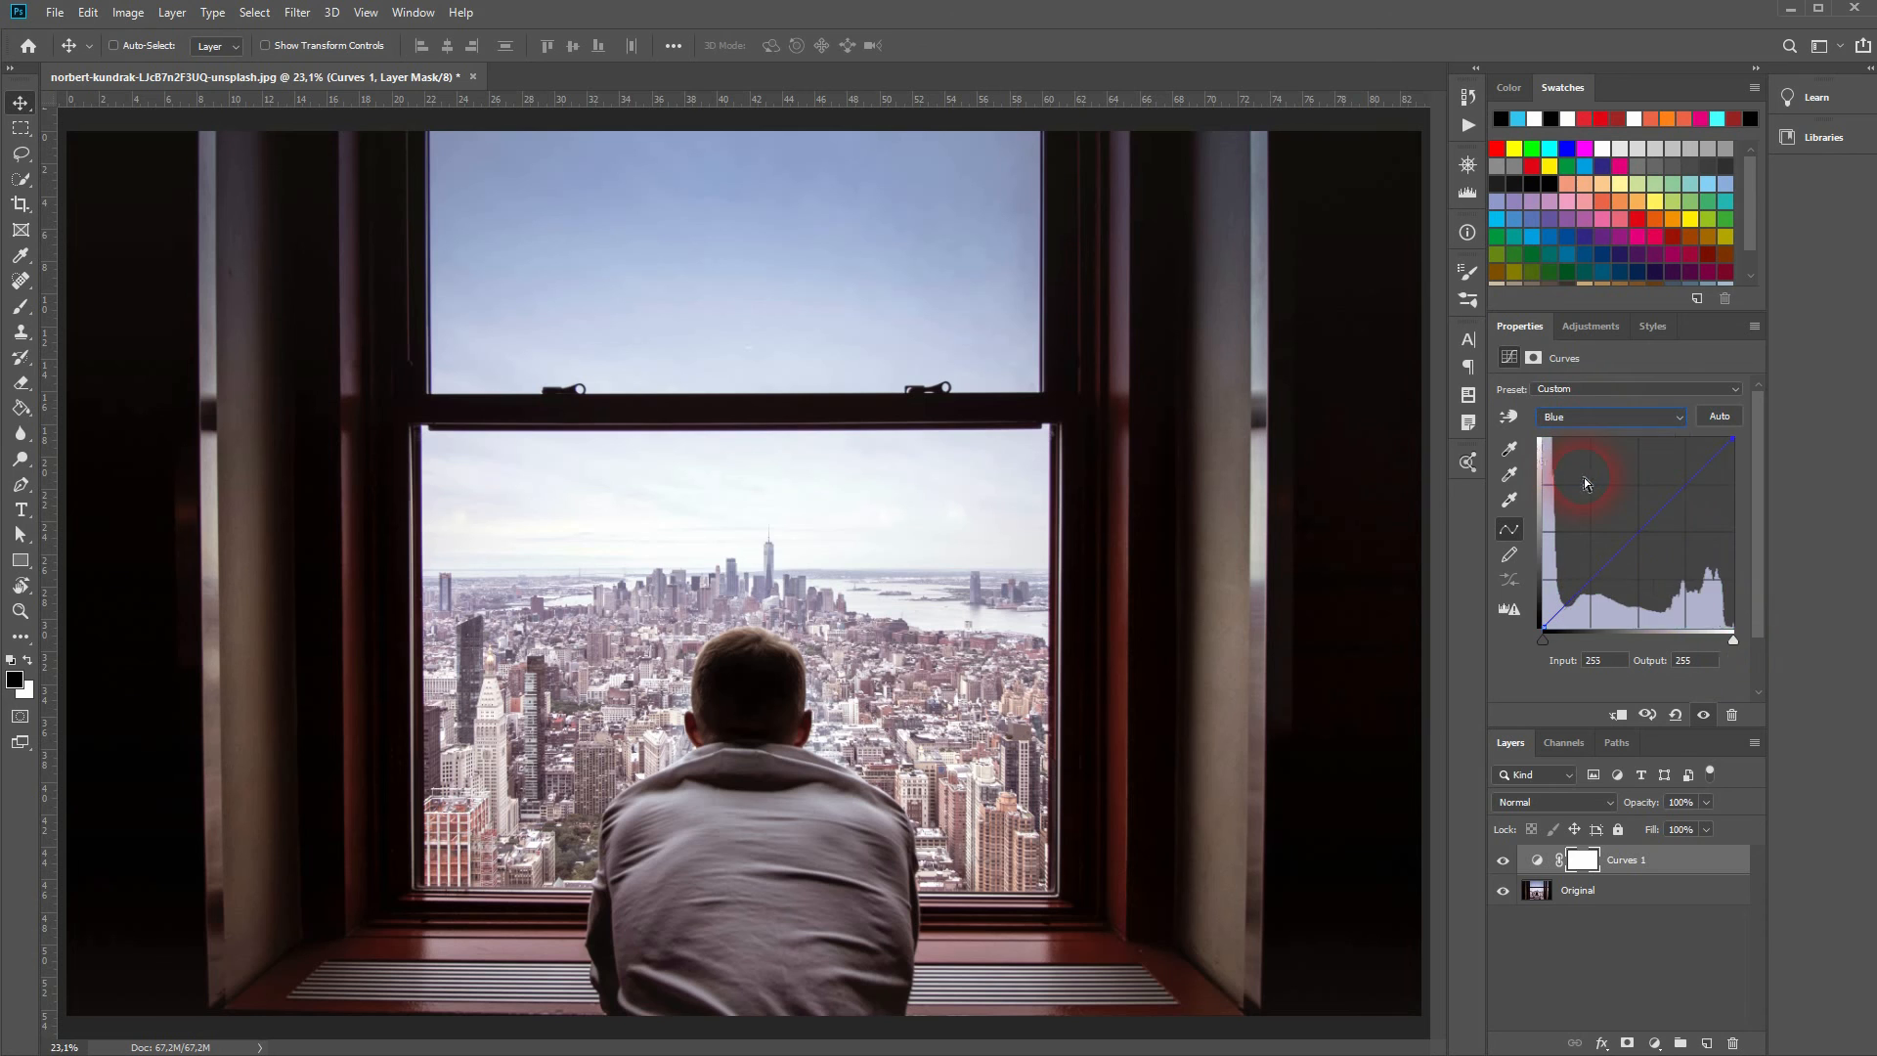
drag(1738, 641, 1728, 643)
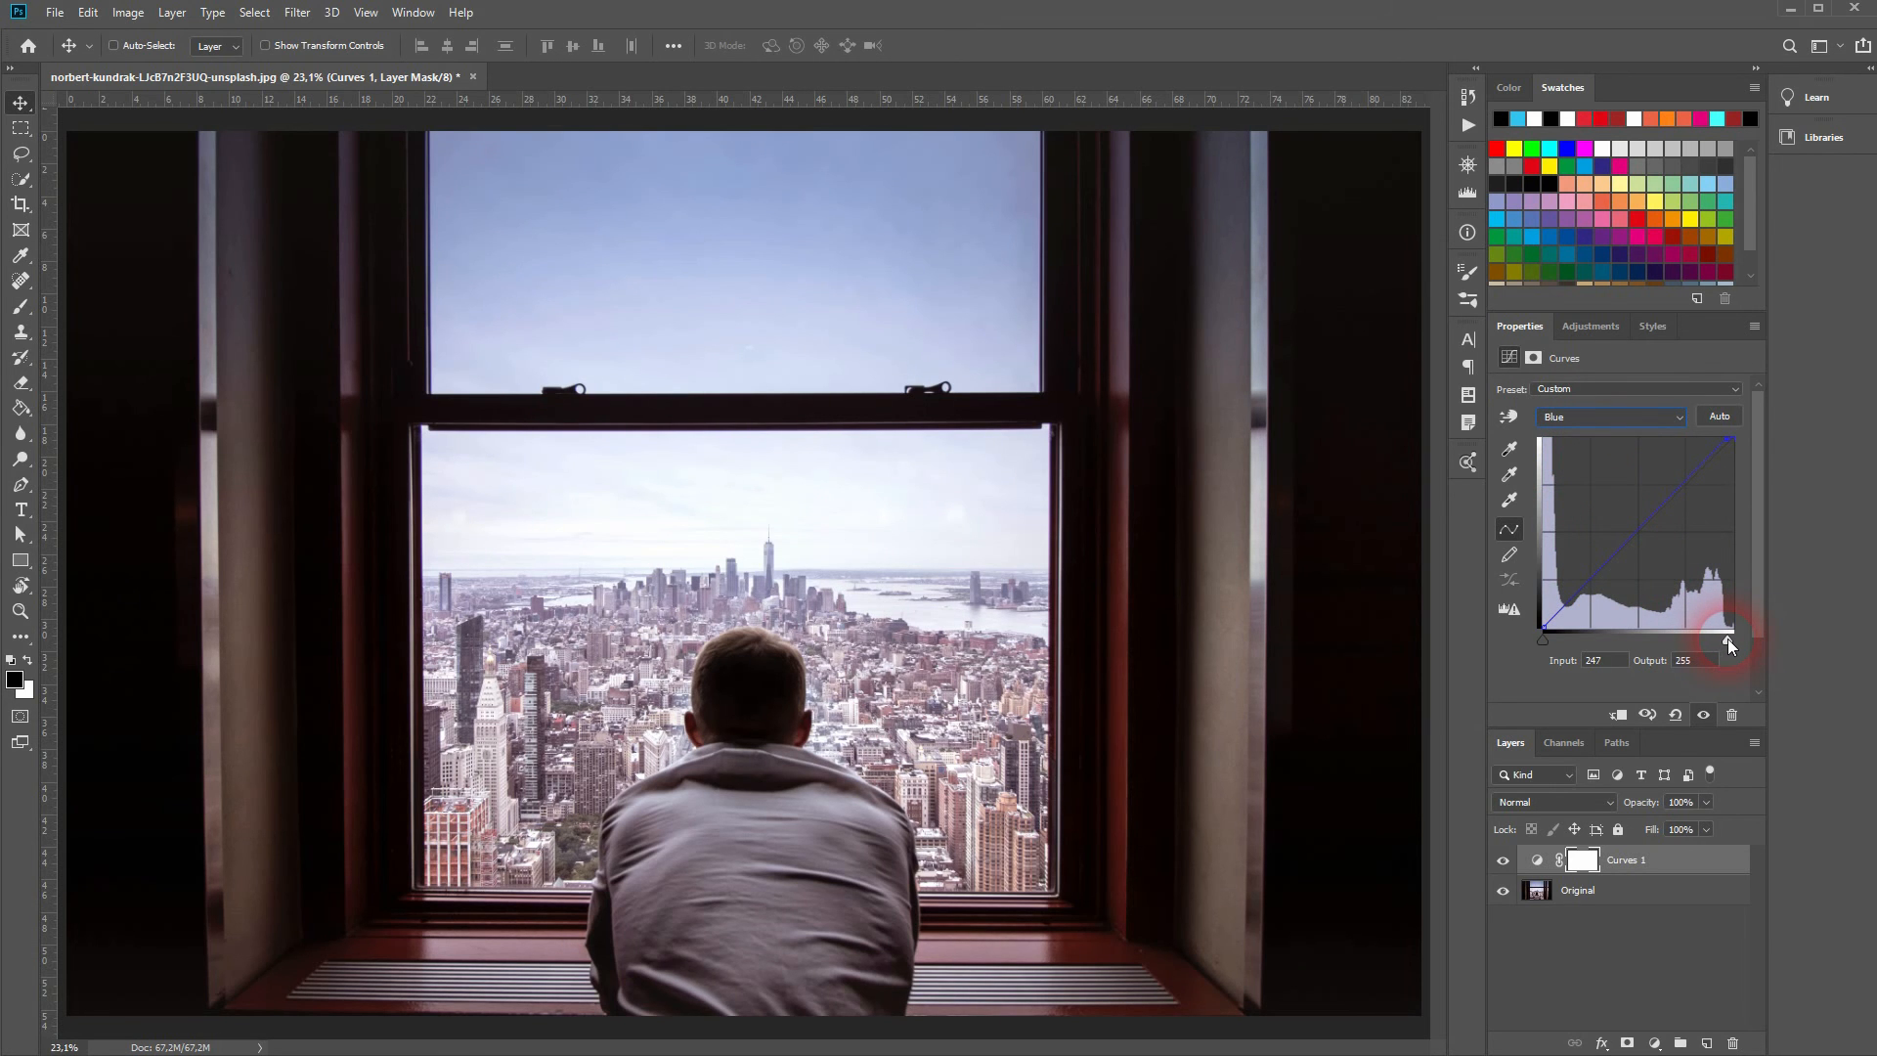
Step: Add a midtone point to the Blue curve at input 132, output 132
click(1584, 413)
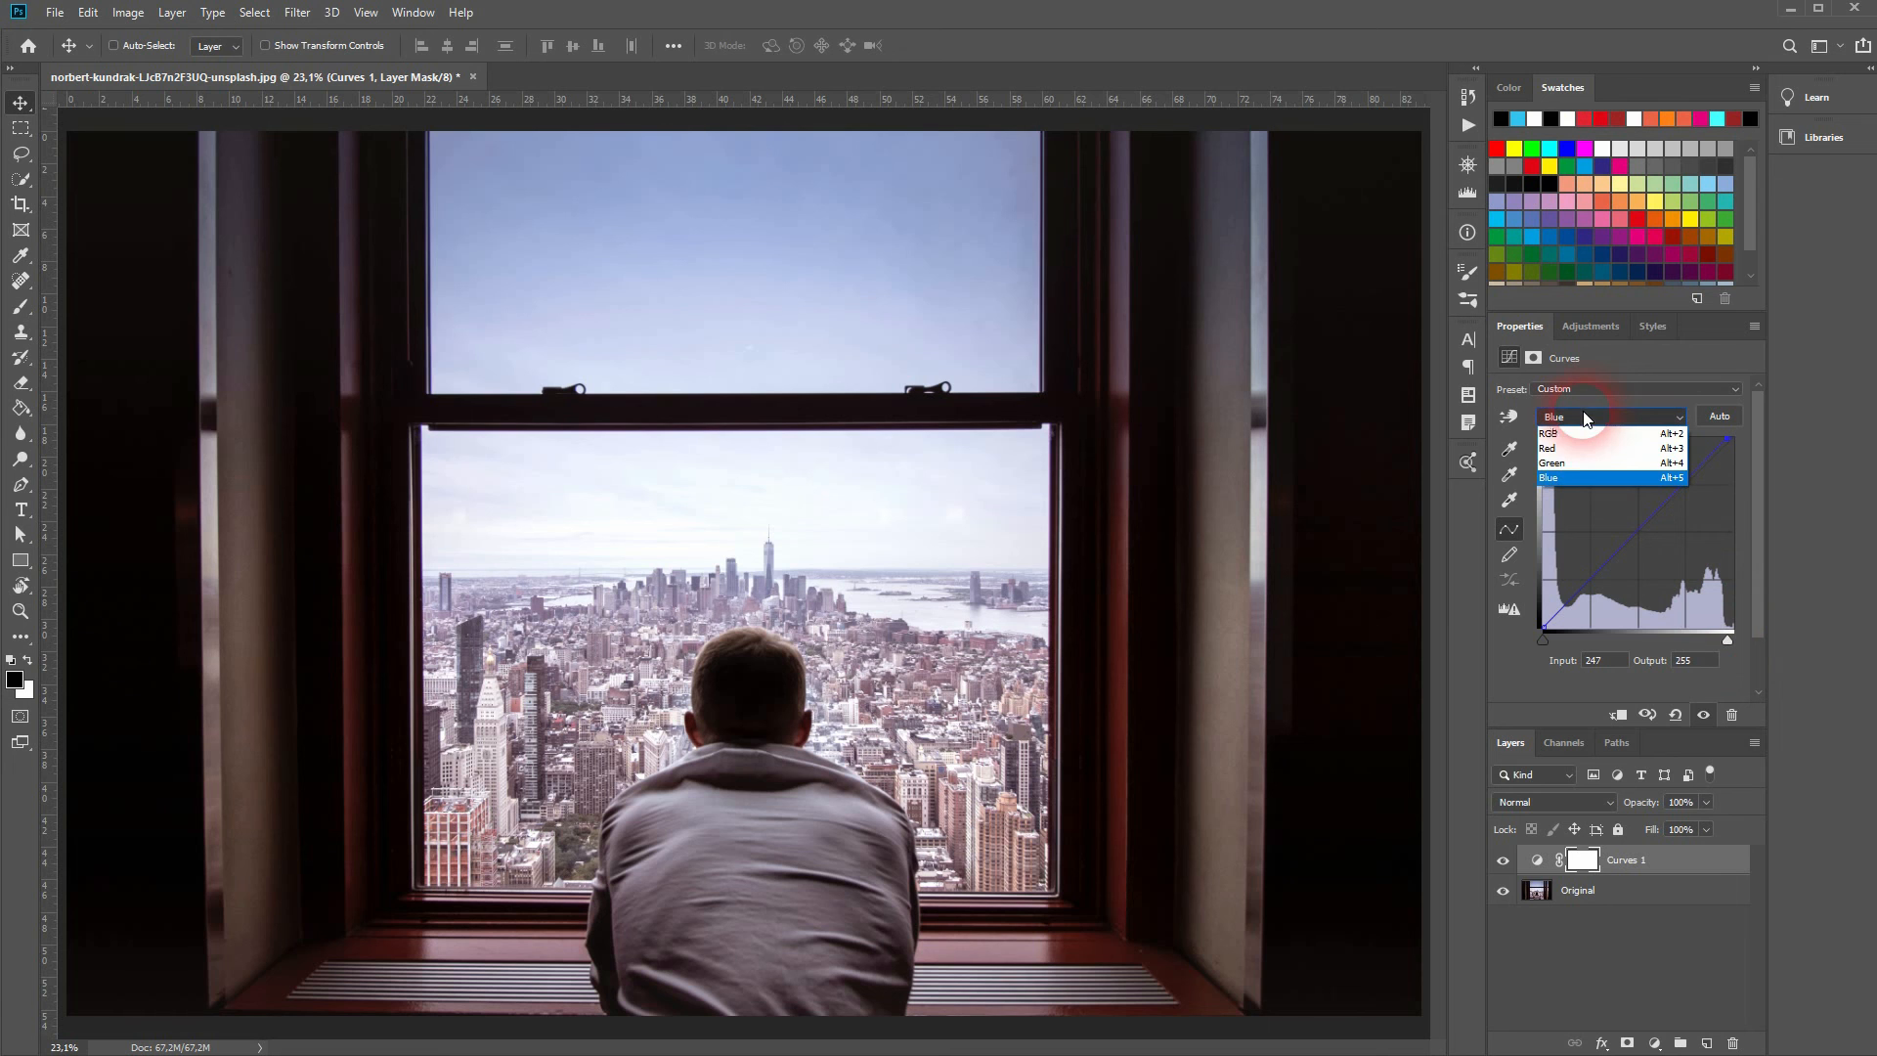
click(1791, 469)
click(1647, 521)
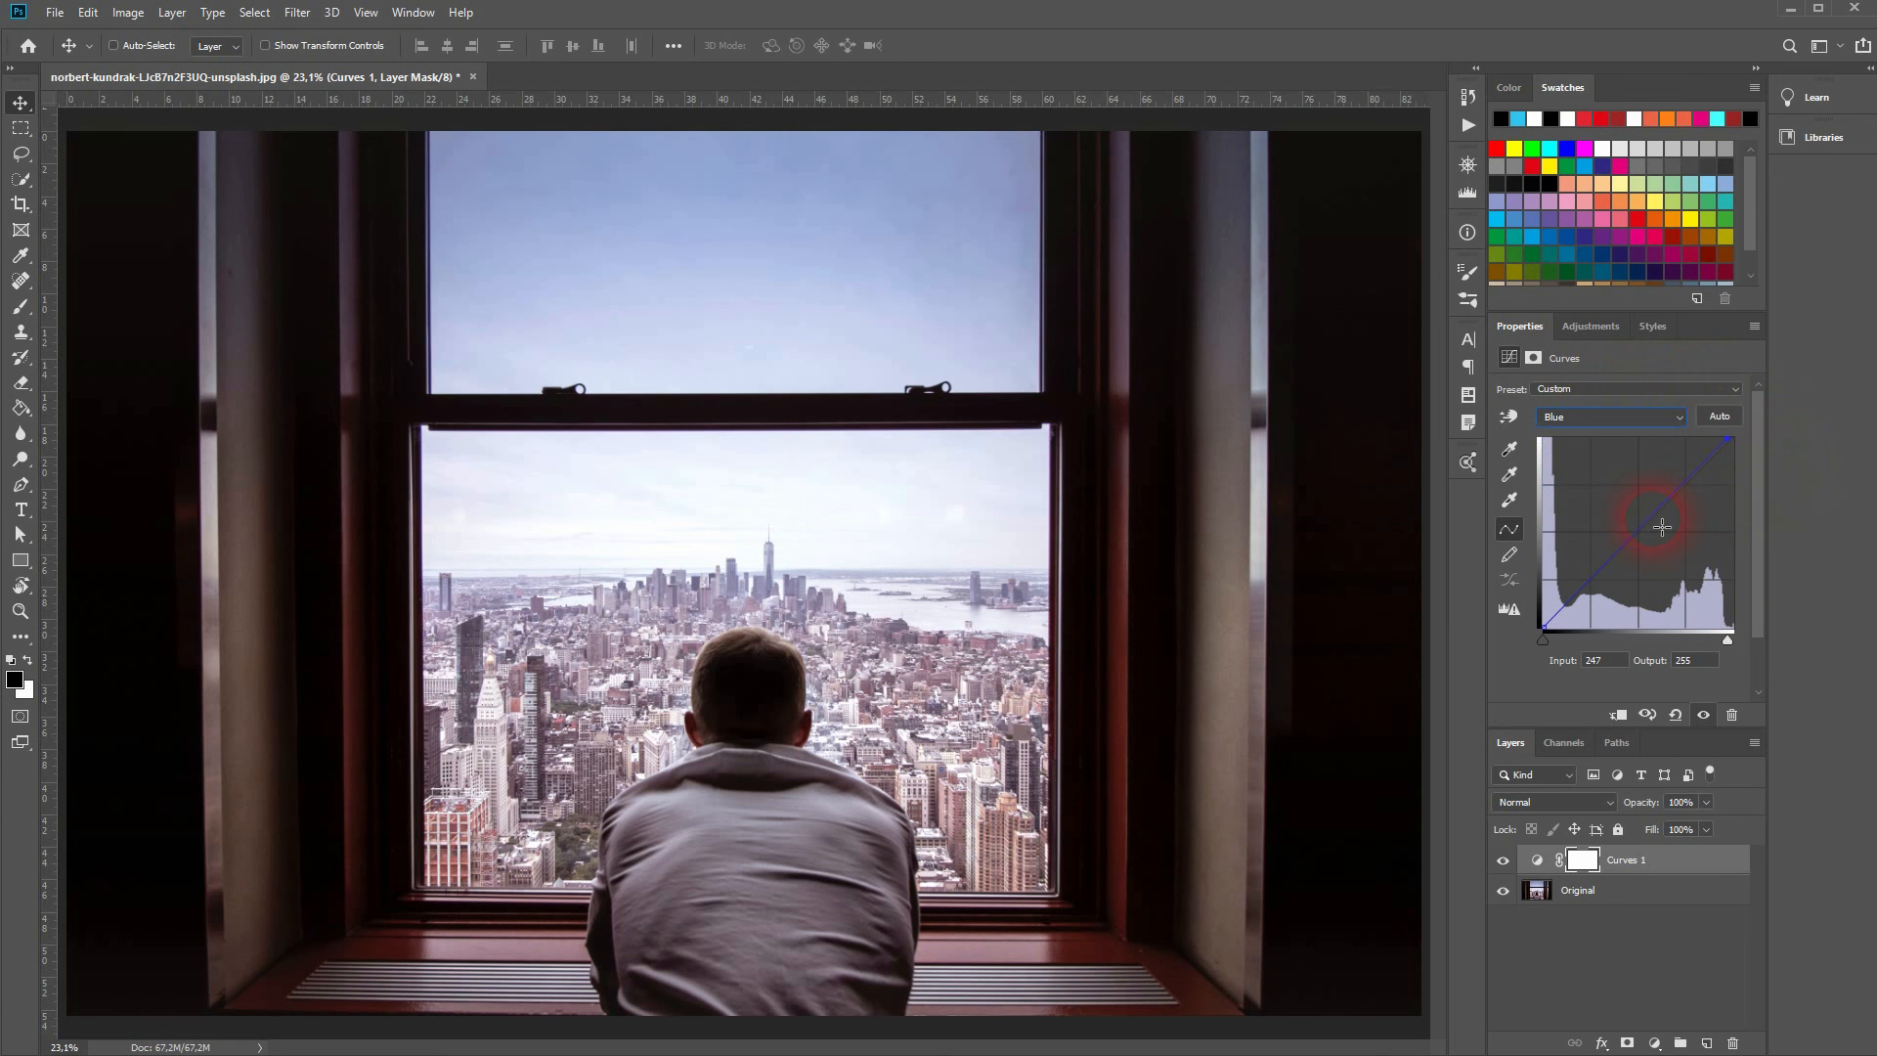
mouse_move(1647, 521)
mouse_down()
mouse_move(1656, 543)
mouse_move(1642, 529)
mouse_up()
Step: Return to the composite RGB curve and compare the photo with the Curves 1 layer hidden and shown
click(1659, 416)
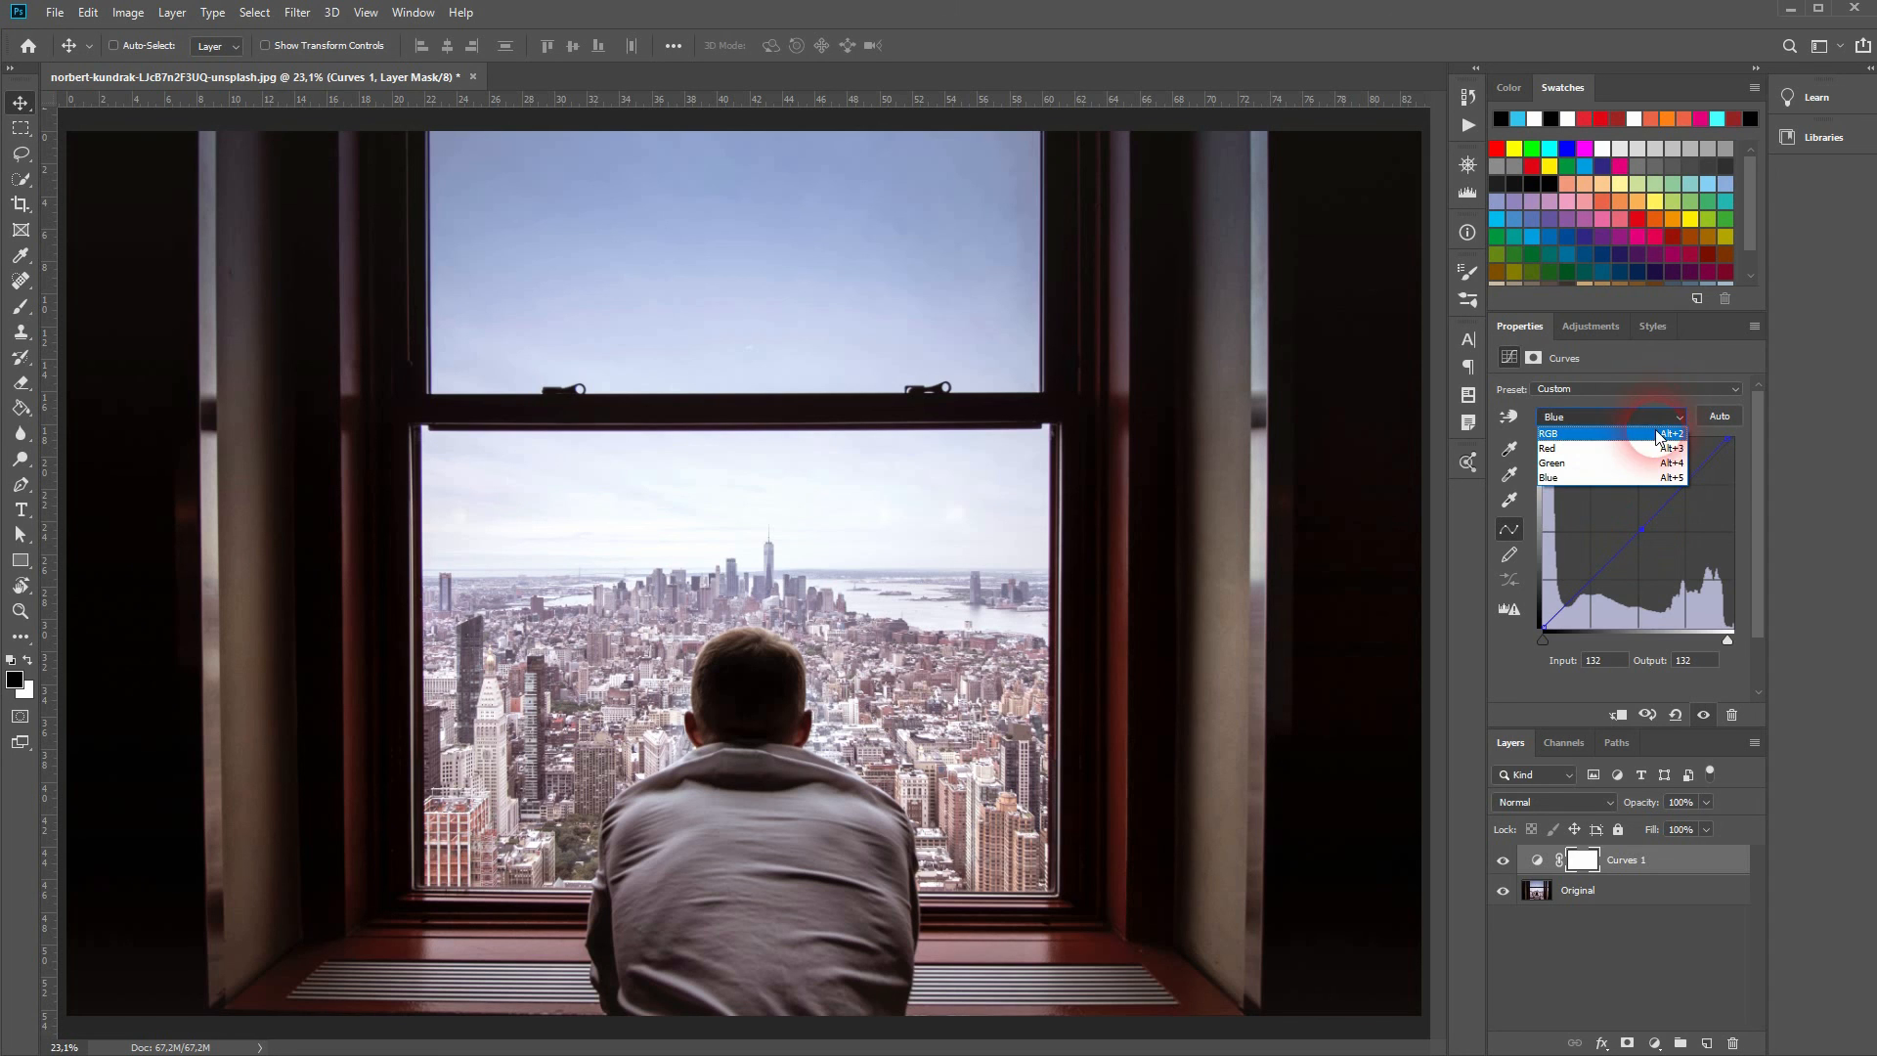
click(1656, 436)
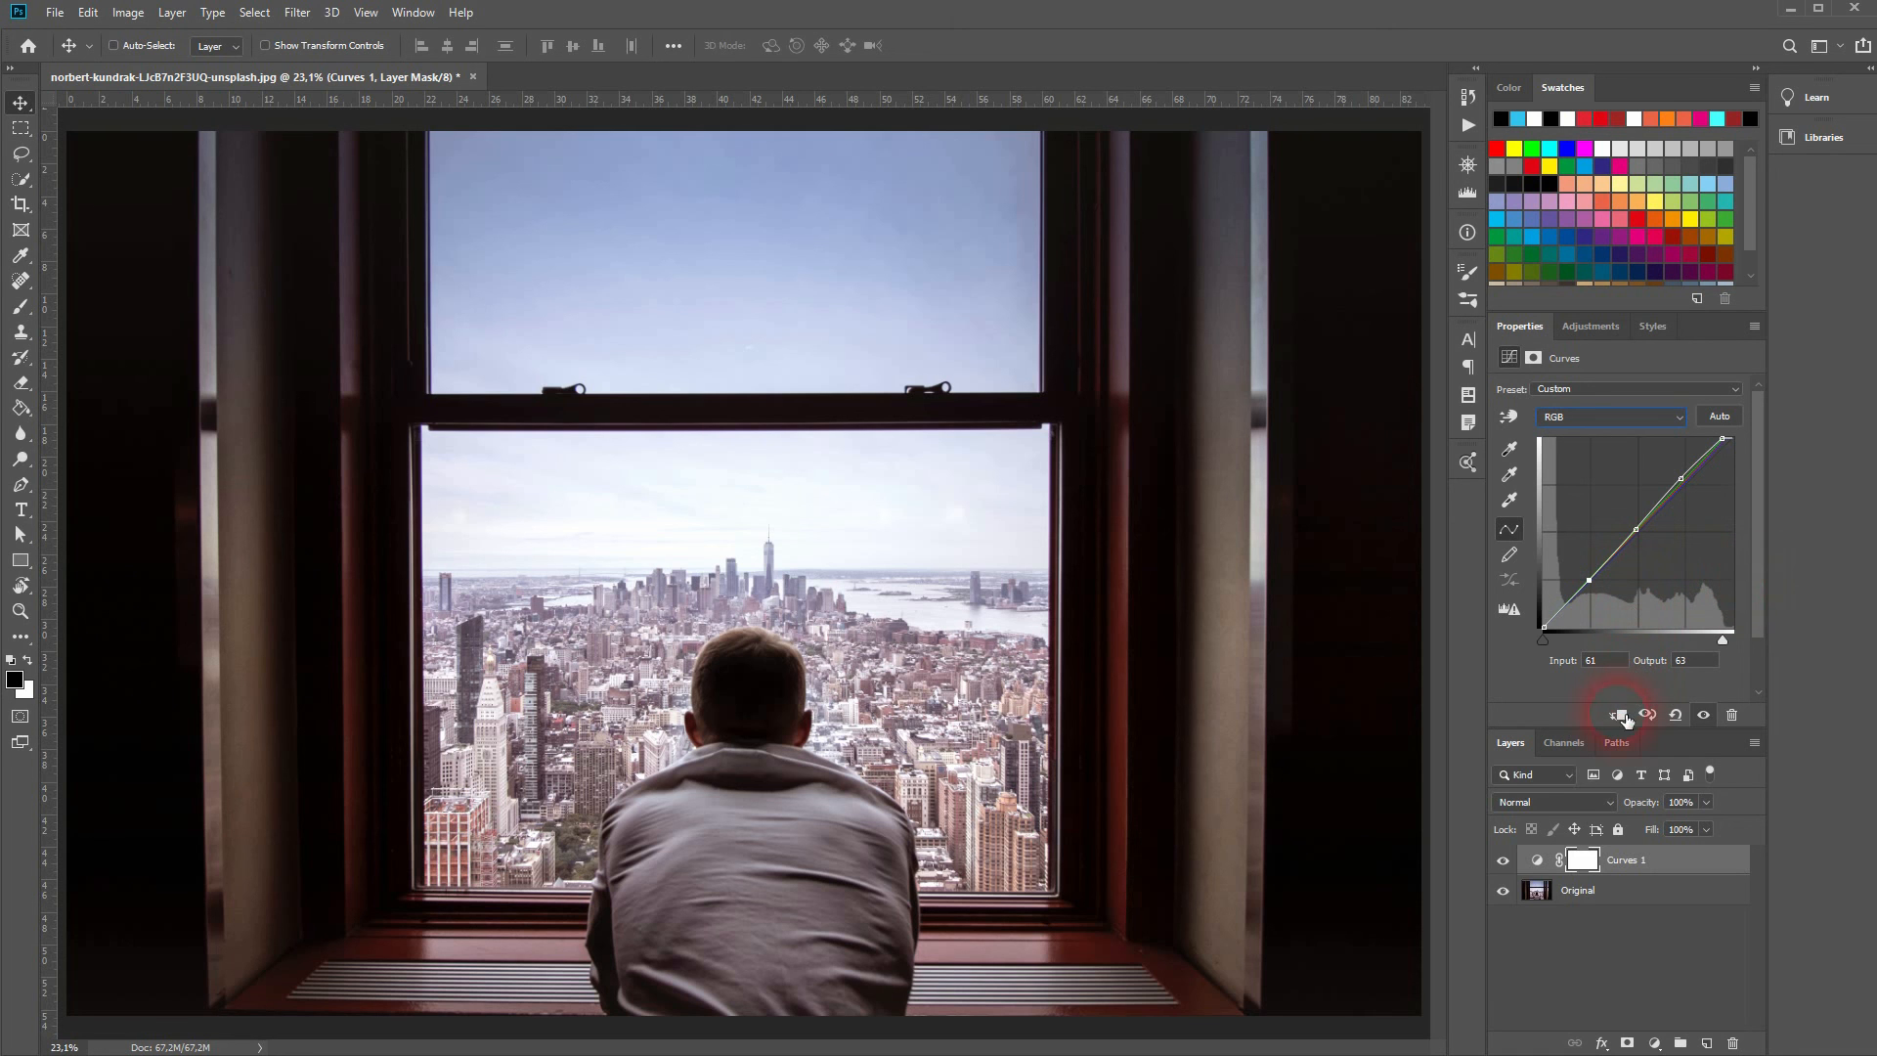
click(1506, 863)
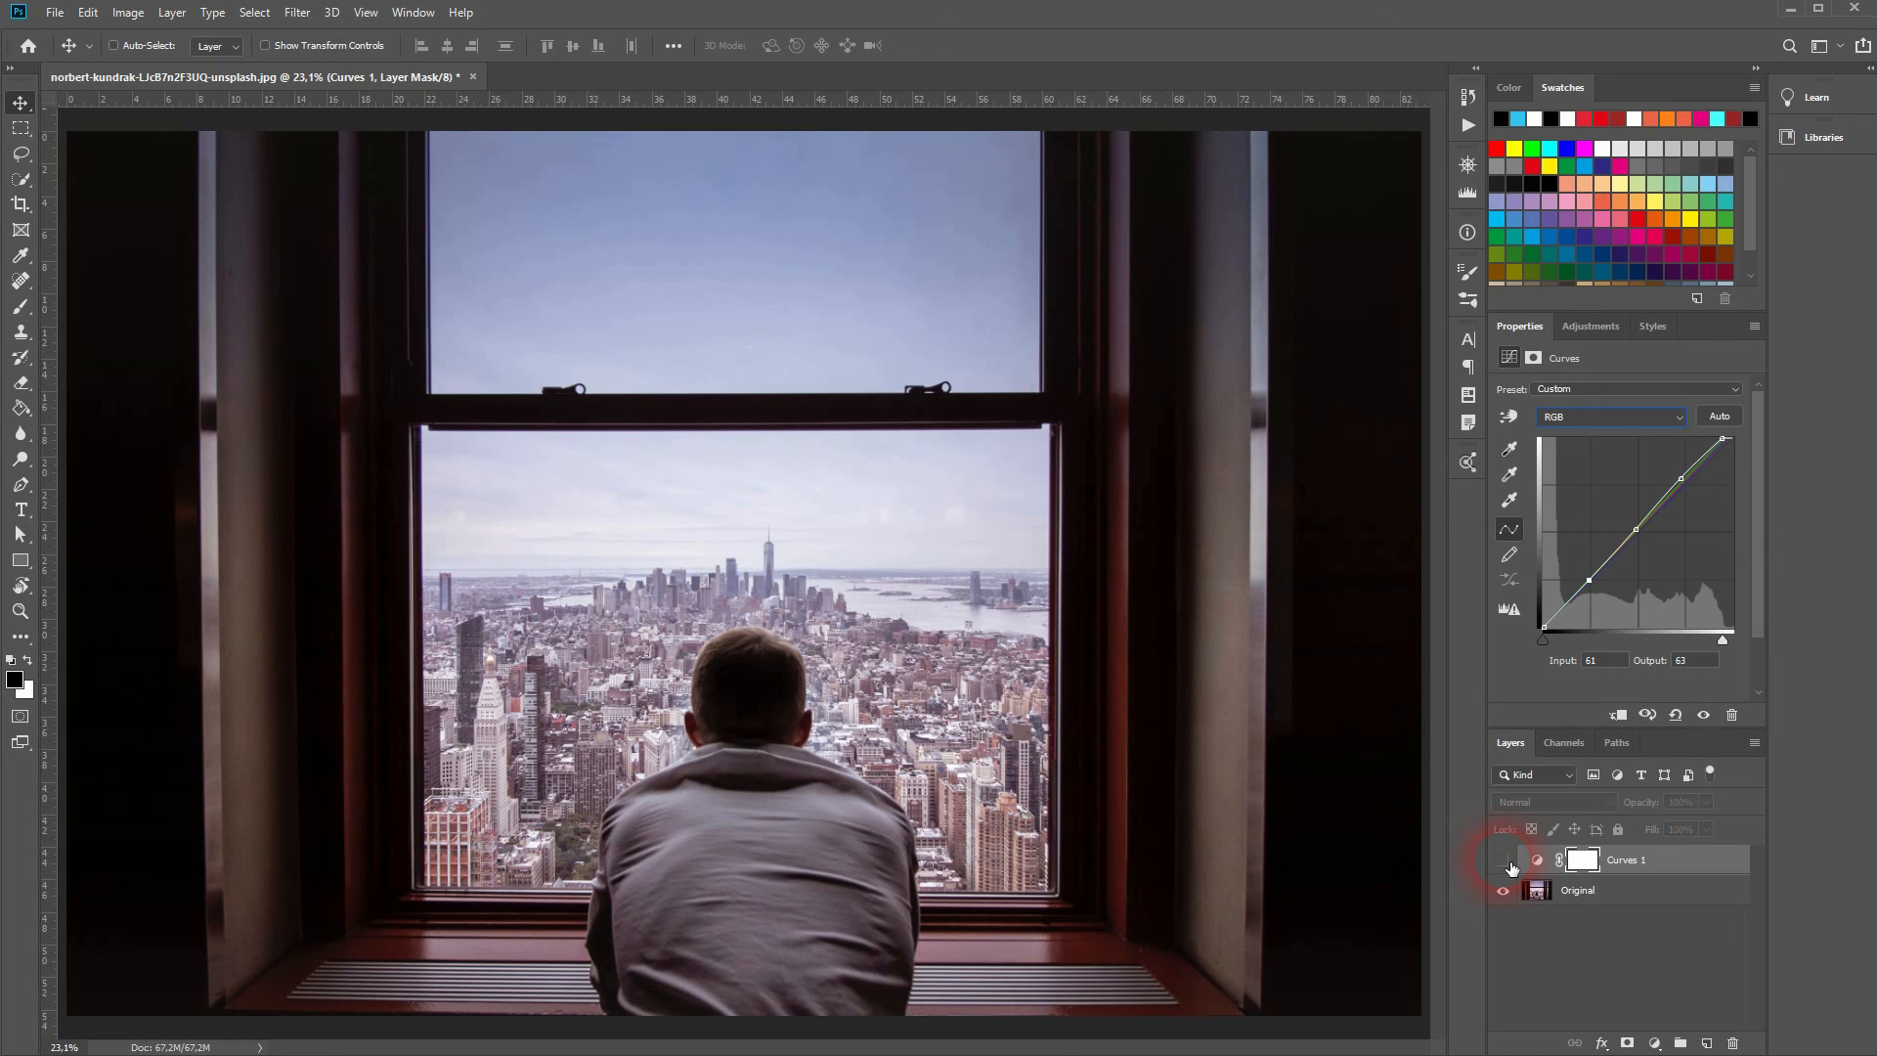
click(1507, 862)
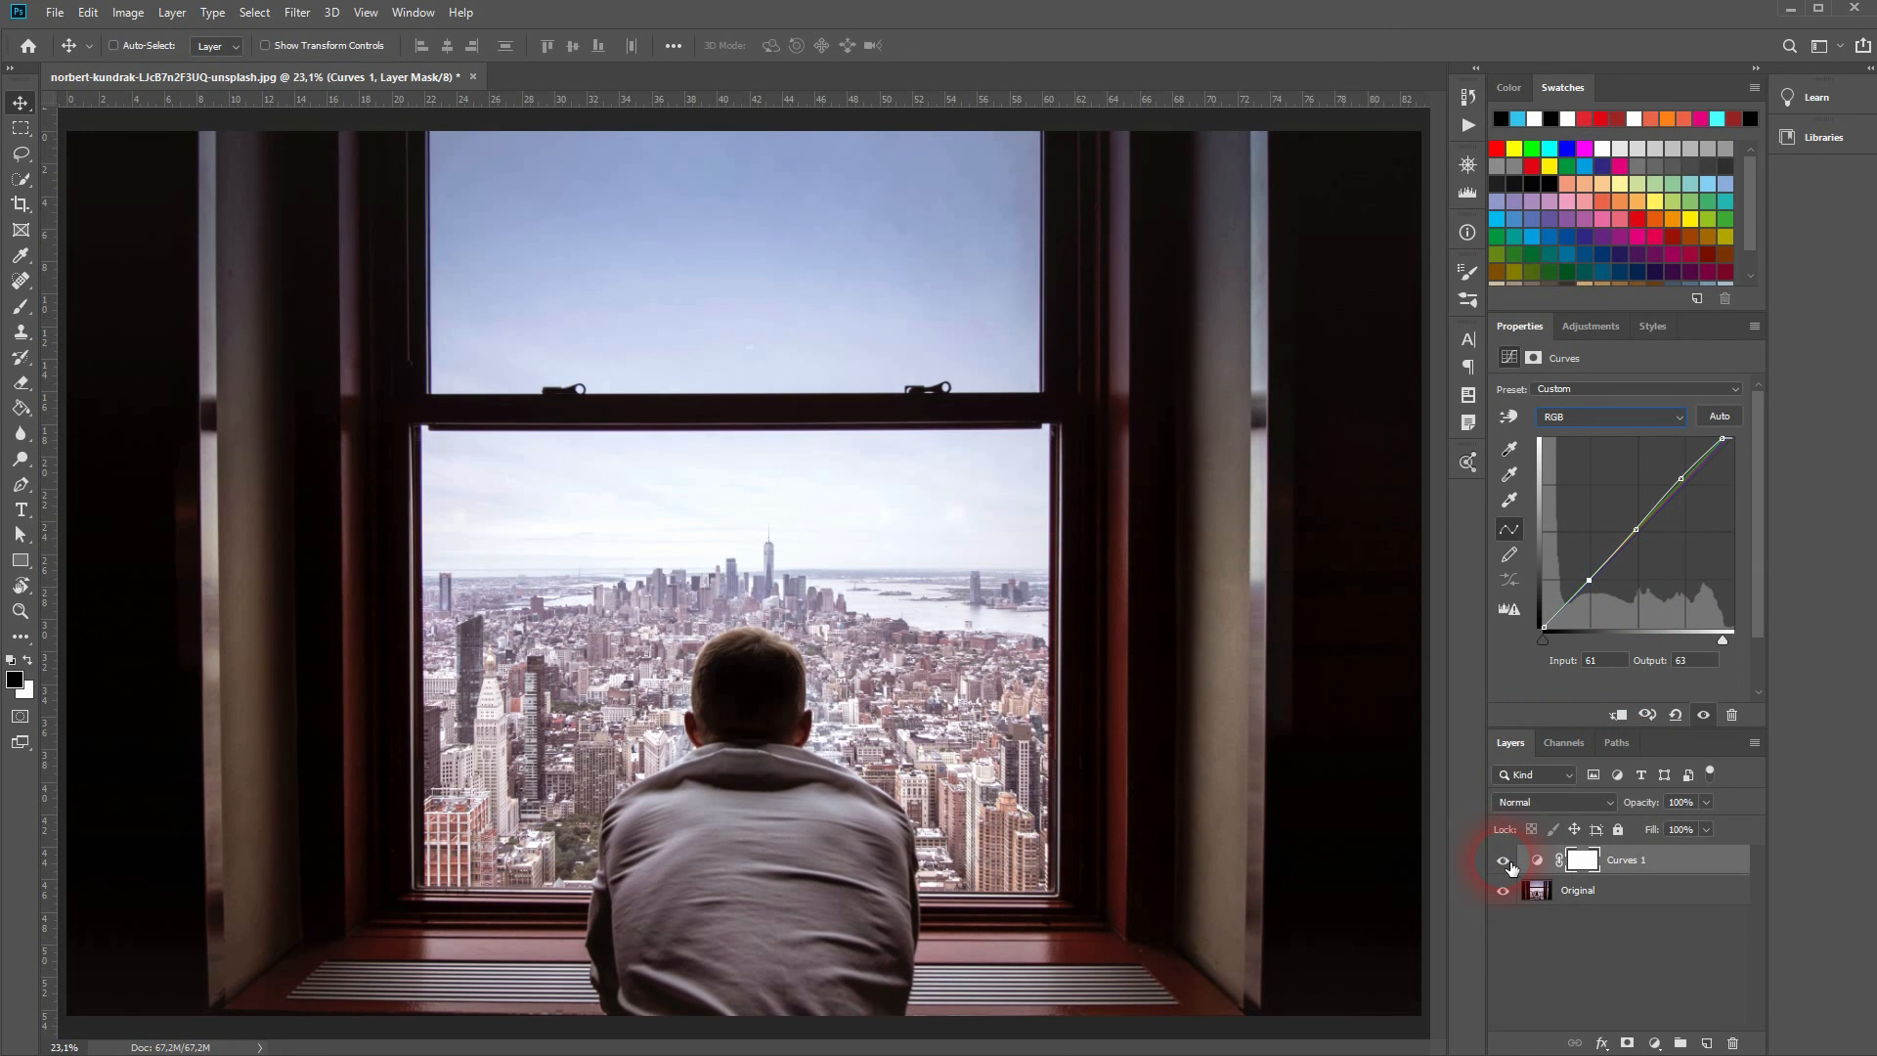
click(1510, 864)
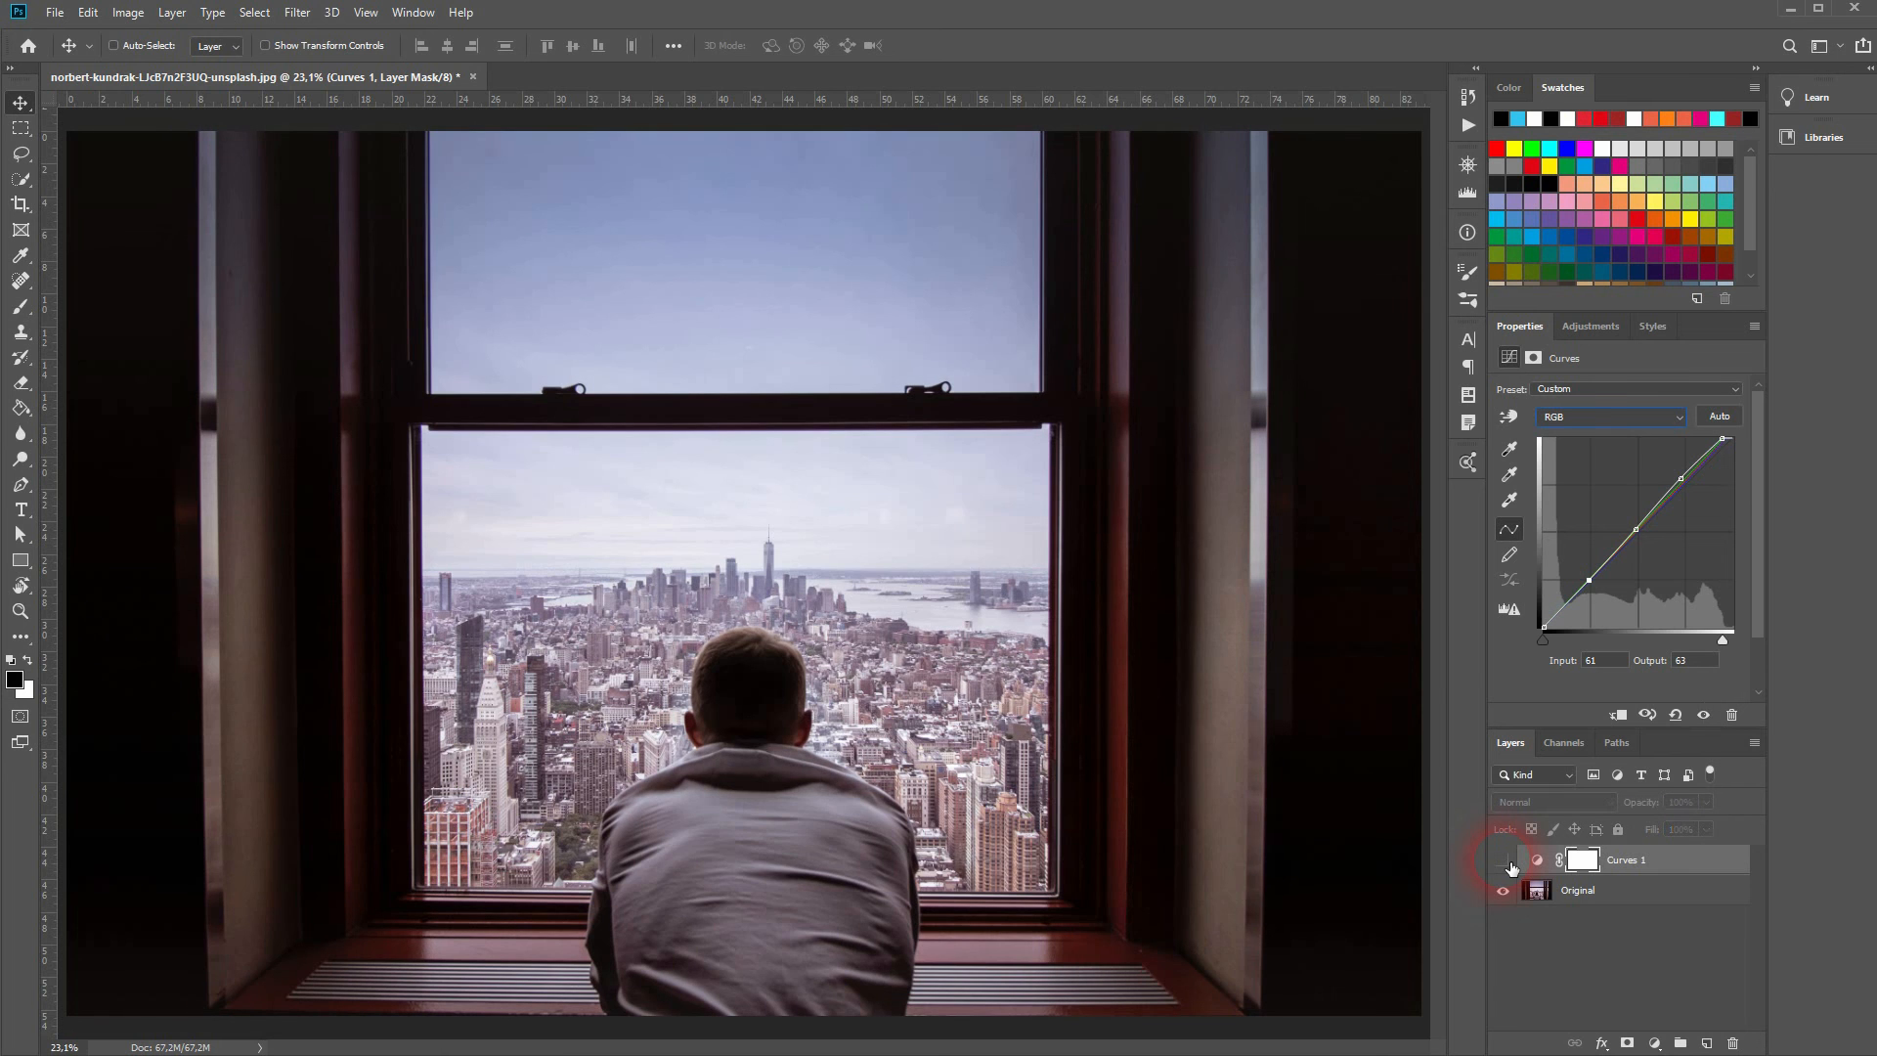
click(1506, 861)
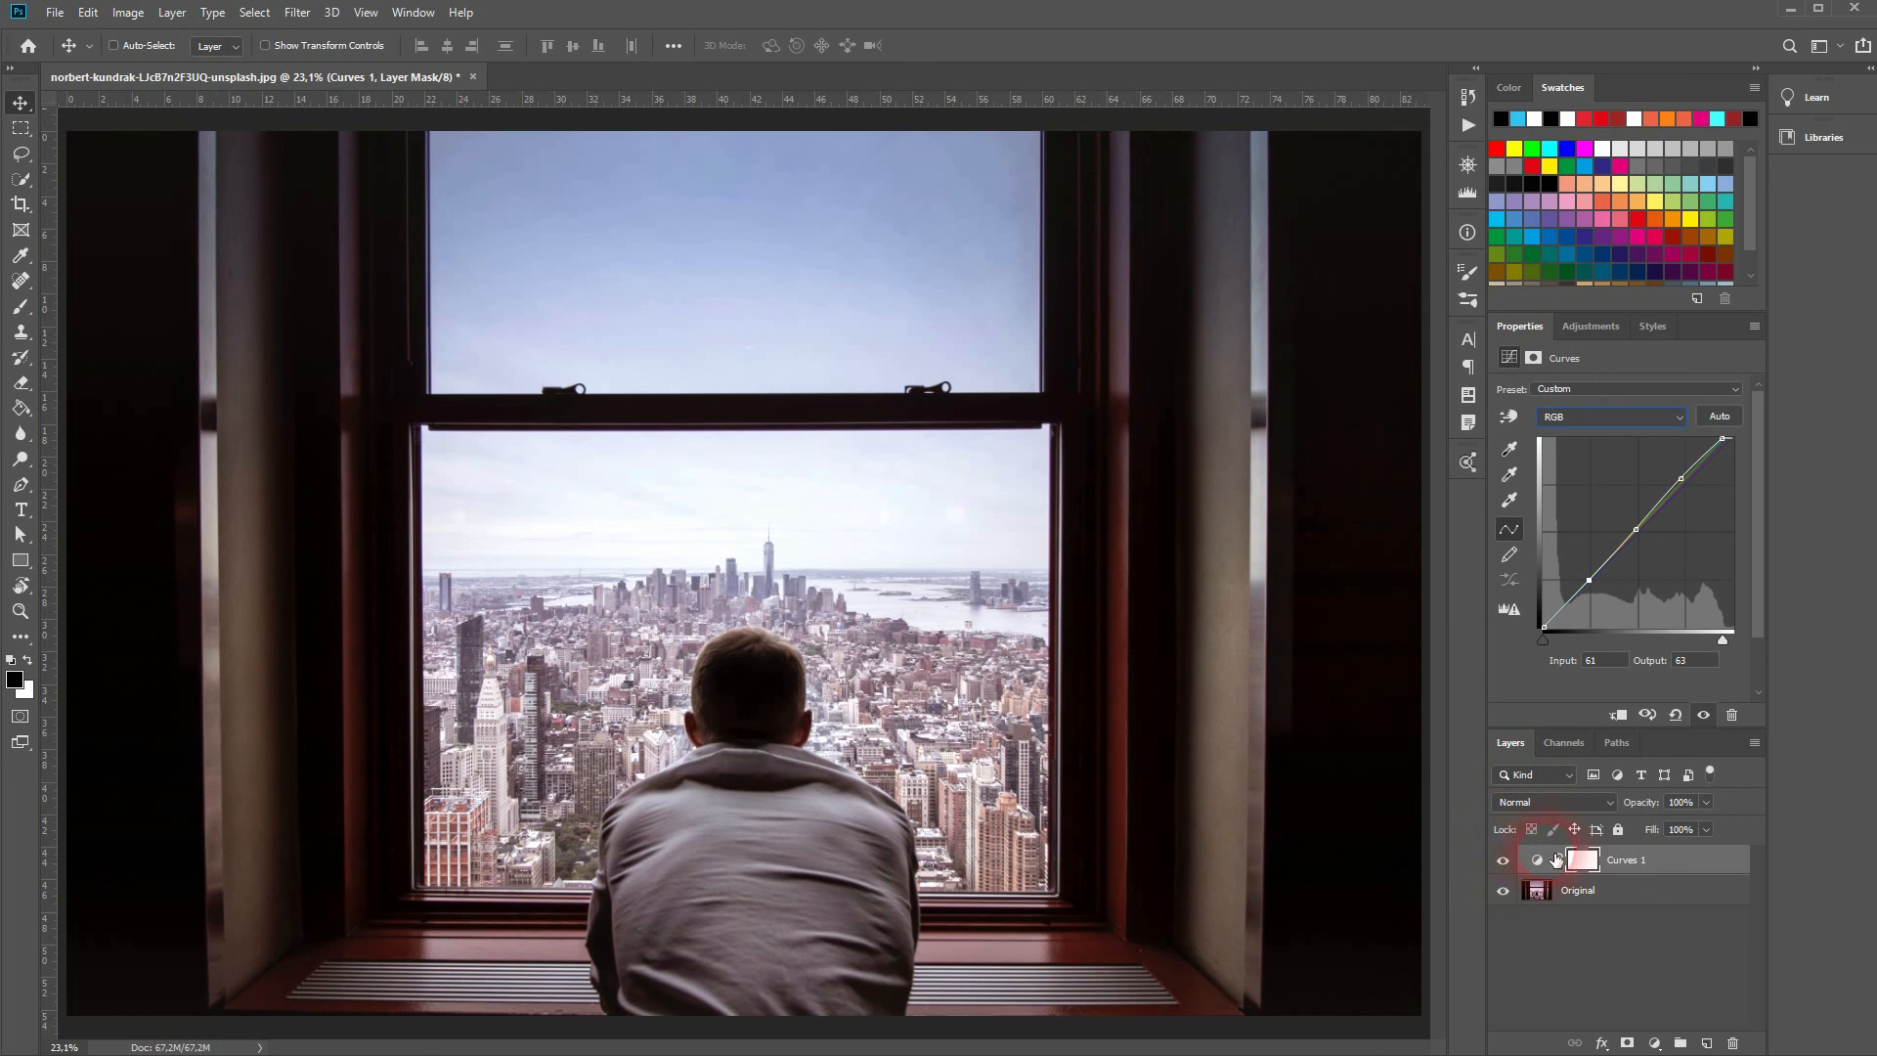